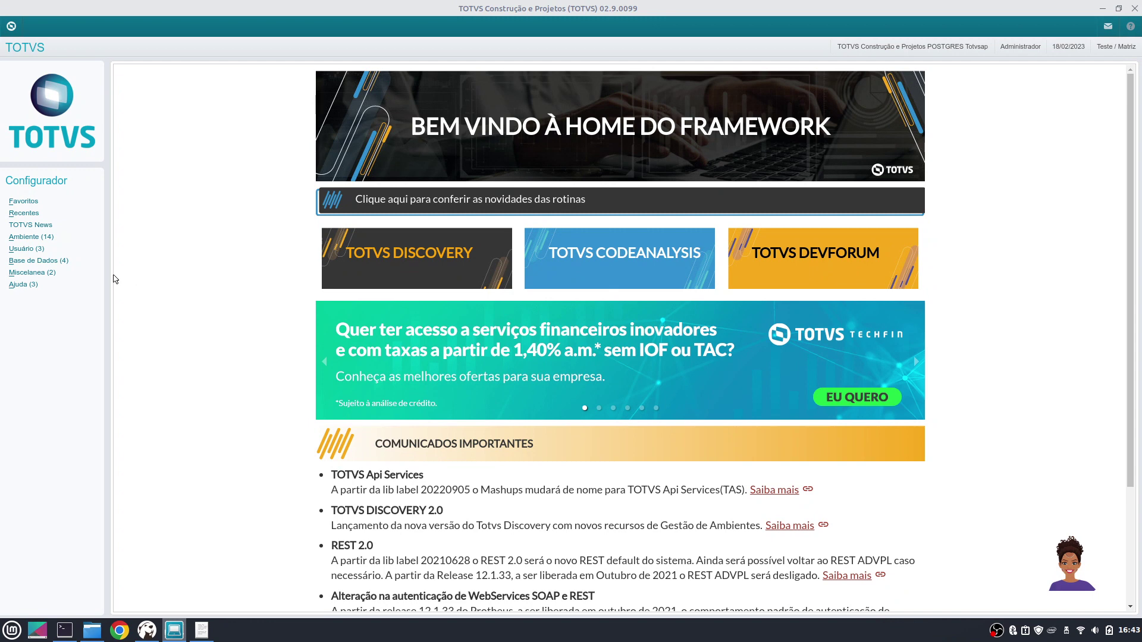
Open the Bases de Dados routine and display the Dicionário de Dados of Empresa Teste.
{"action": "left_click", "coordinate": [65, 261]}
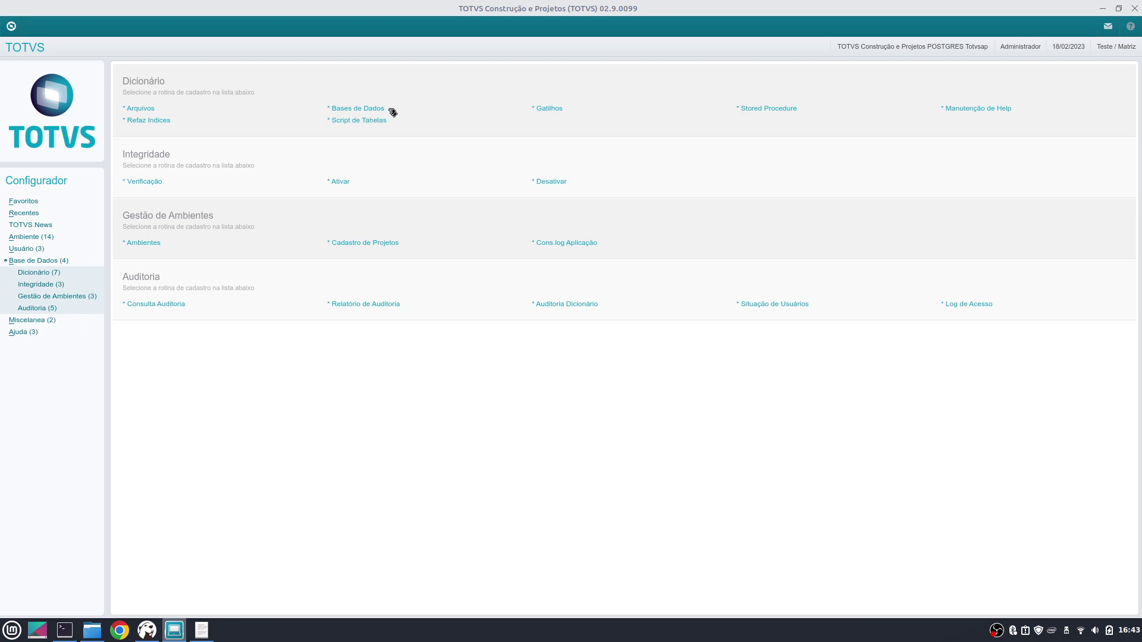
{"action": "left_click", "coordinate": [354, 110]}
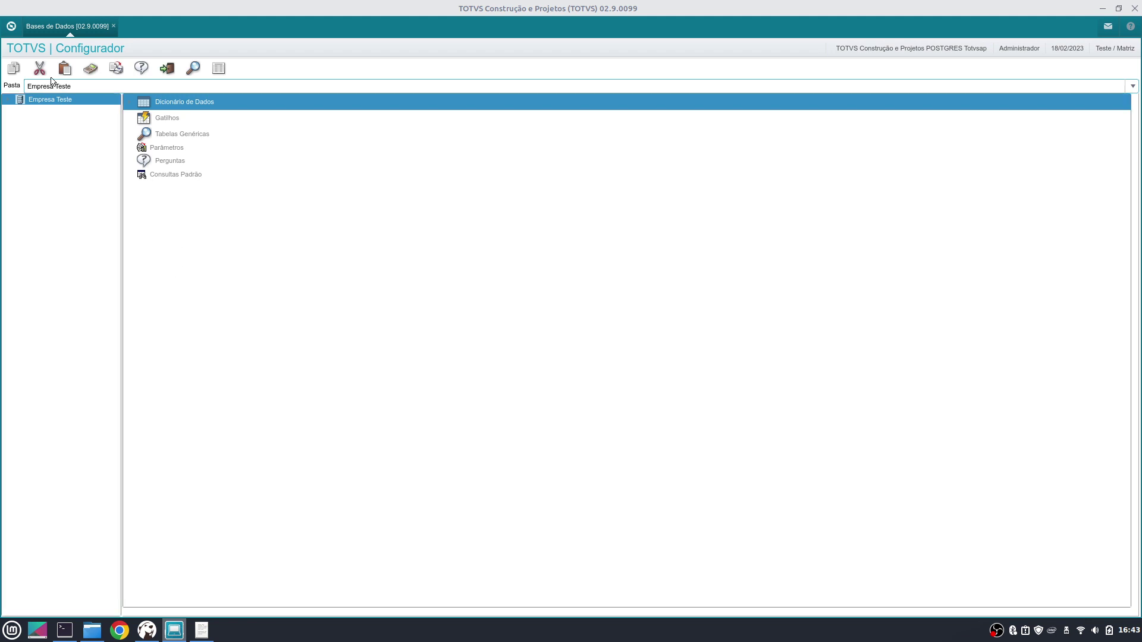
{"action": "left_click", "coordinate": [5, 101]}
{"action": "left_click", "coordinate": [71, 114]}
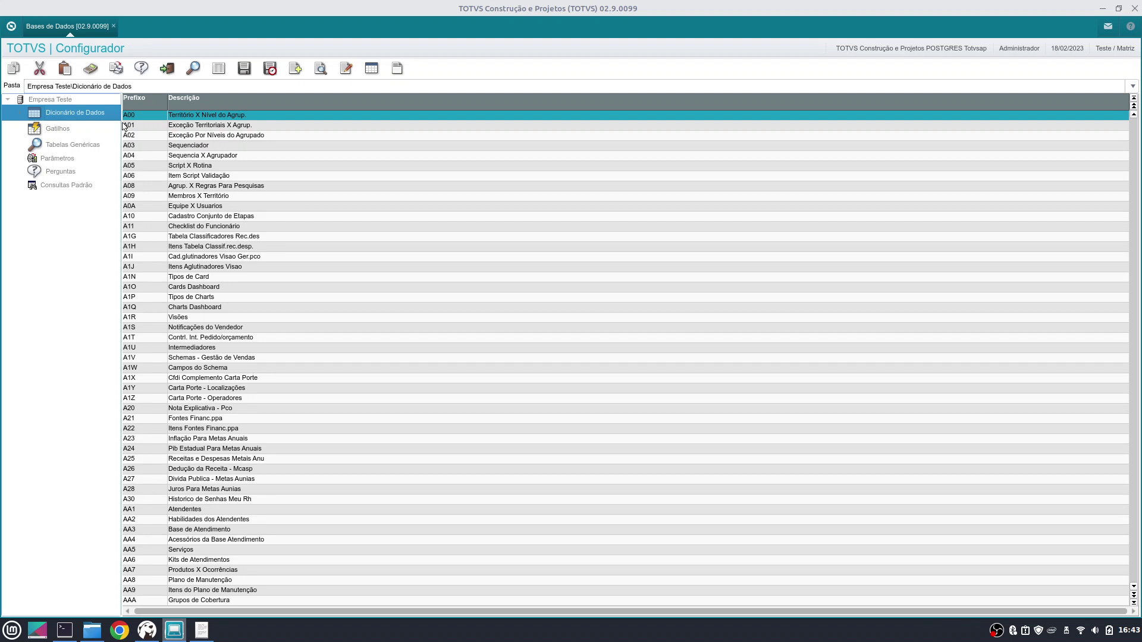
Search the data dictionary for the table prefix SB1.
{"action": "left_click", "coordinate": [200, 71]}
{"action": "left_click", "coordinate": [85, 121]}
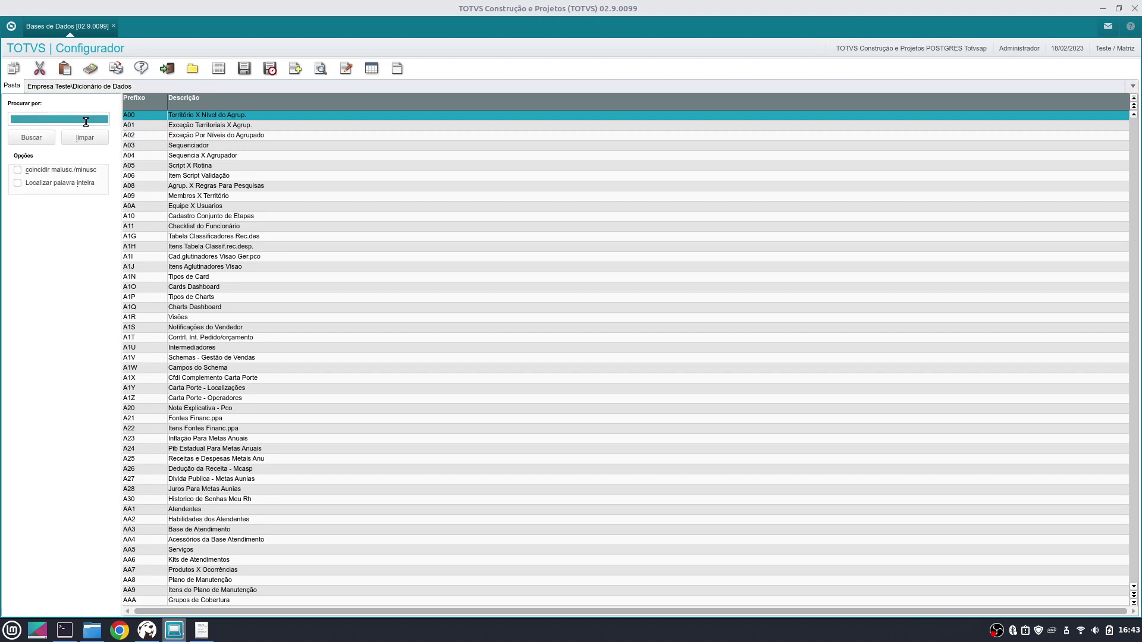
{"action": "type", "text": "SB1"}
{"action": "key", "text": "Return"}
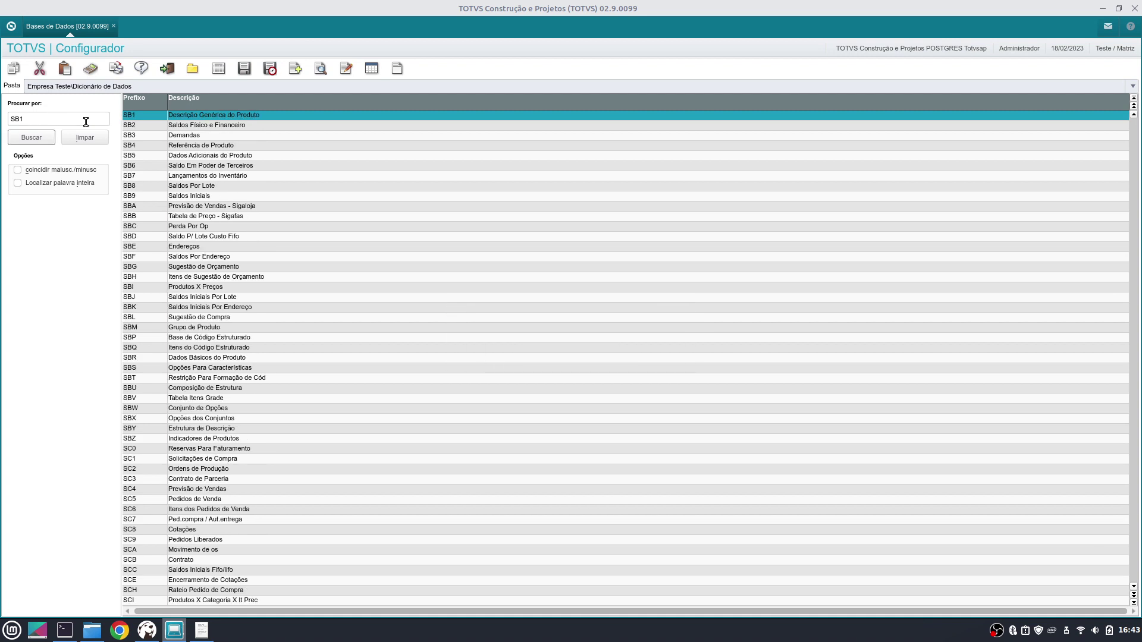
Open the SB1 table for editing and list its fields (Campos).
{"action": "left_click", "coordinate": [345, 69]}
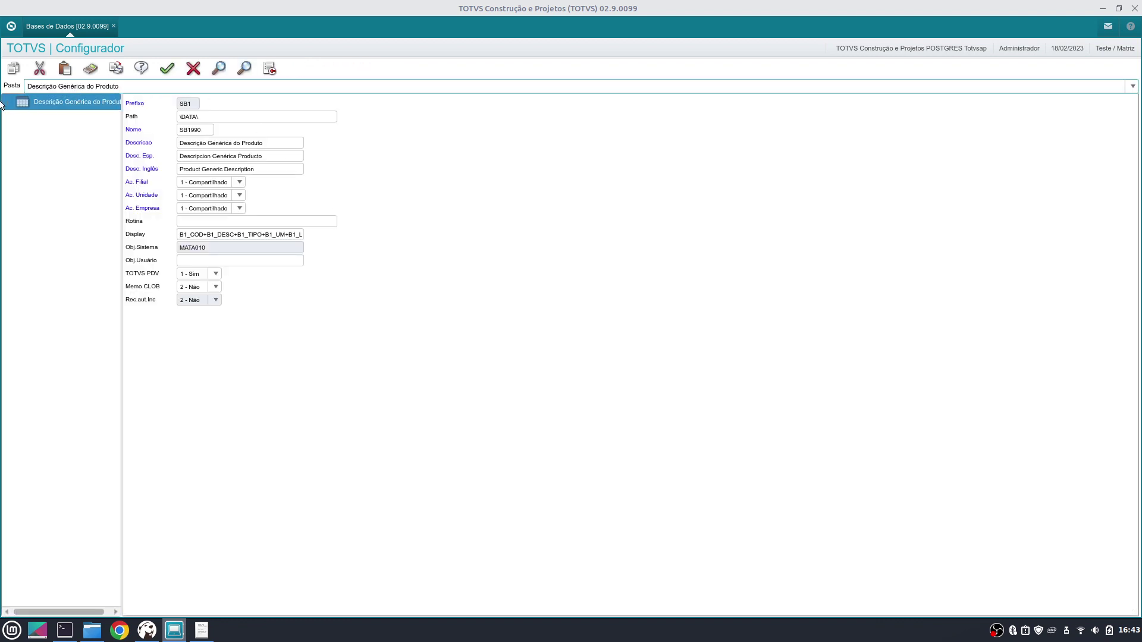
{"action": "left_click", "coordinate": [7, 103]}
{"action": "left_click", "coordinate": [86, 119]}
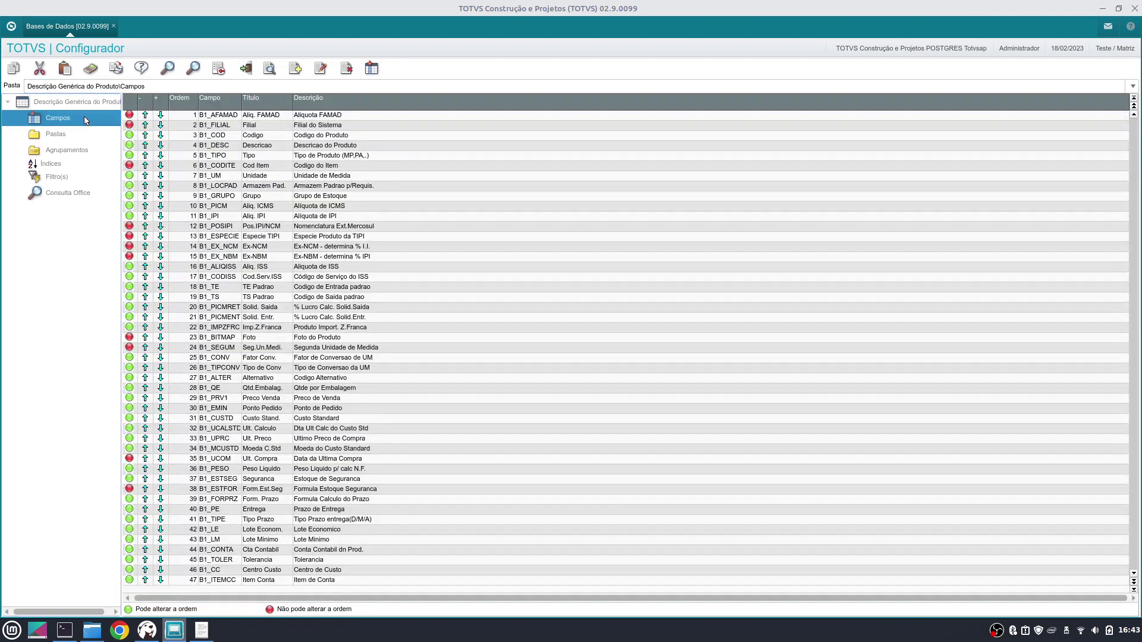
{"action": "left_click", "coordinate": [231, 135]}
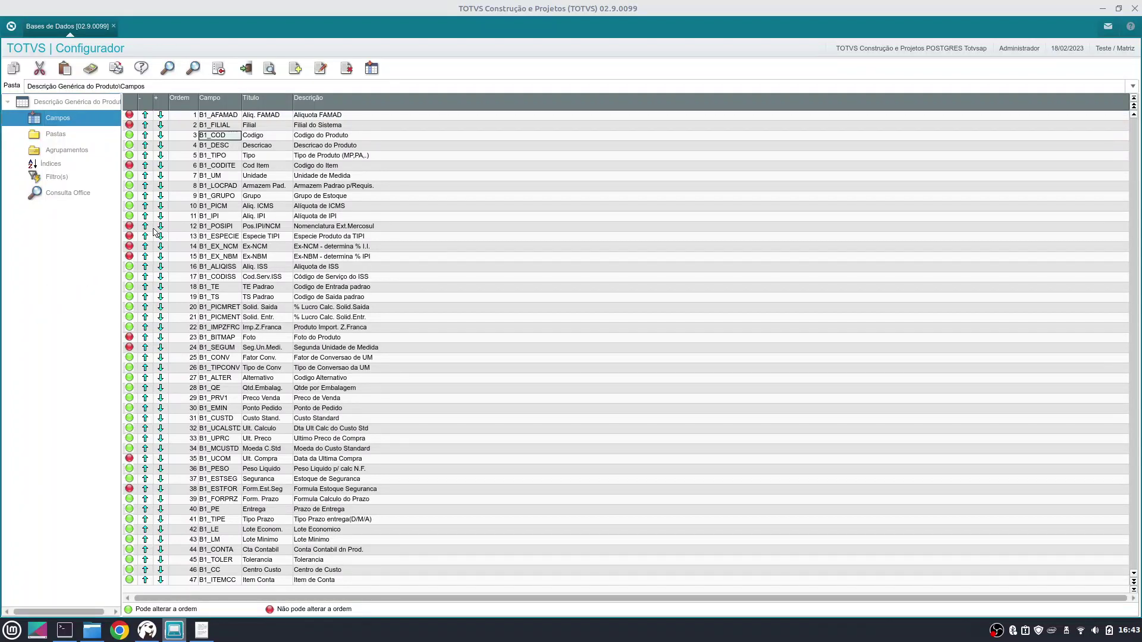
{"action": "left_click", "coordinate": [321, 69]}
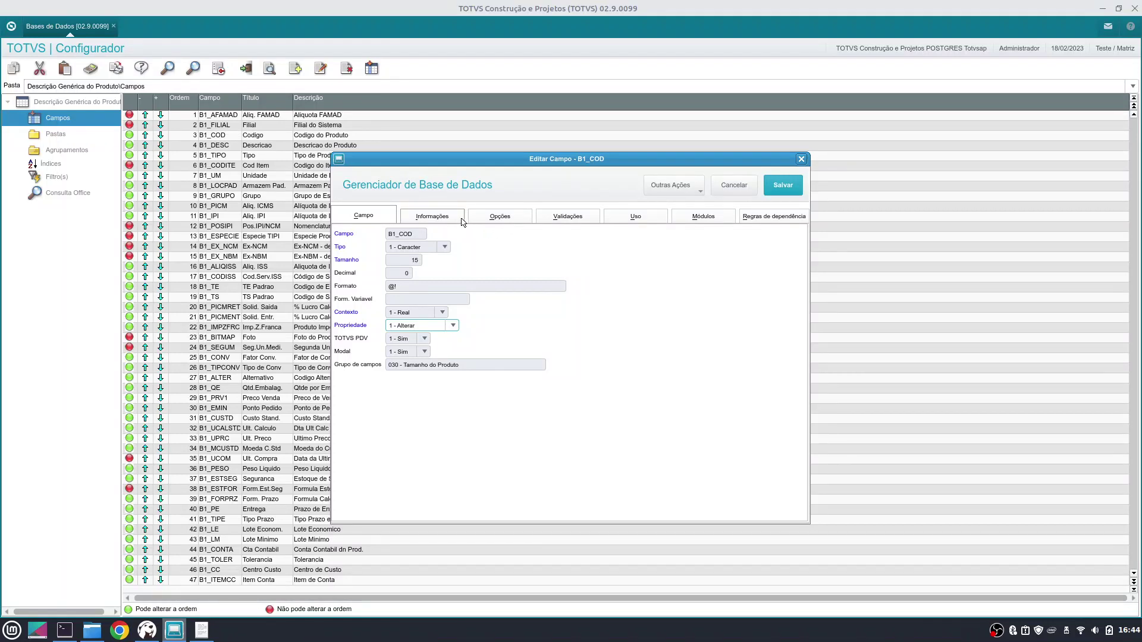
{"action": "left_click", "coordinate": [491, 220]}
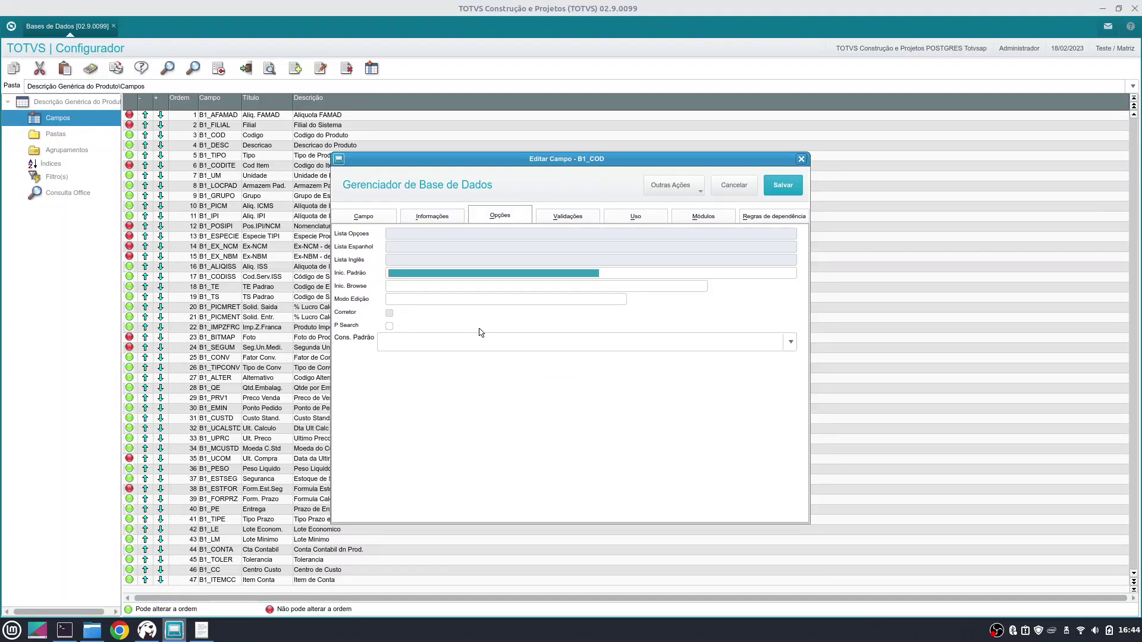
{"action": "type", "text": "GET"}
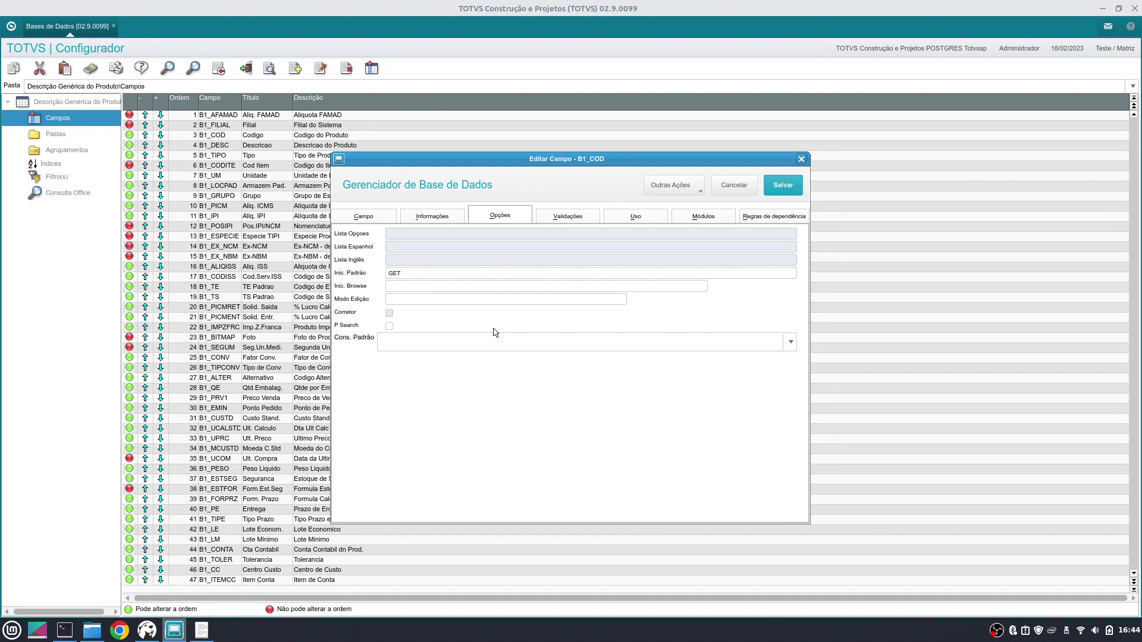
{"action": "type", "text": "SXENUM('SB1','B1_COD')"}
{"action": "key", "text": "Tab"}
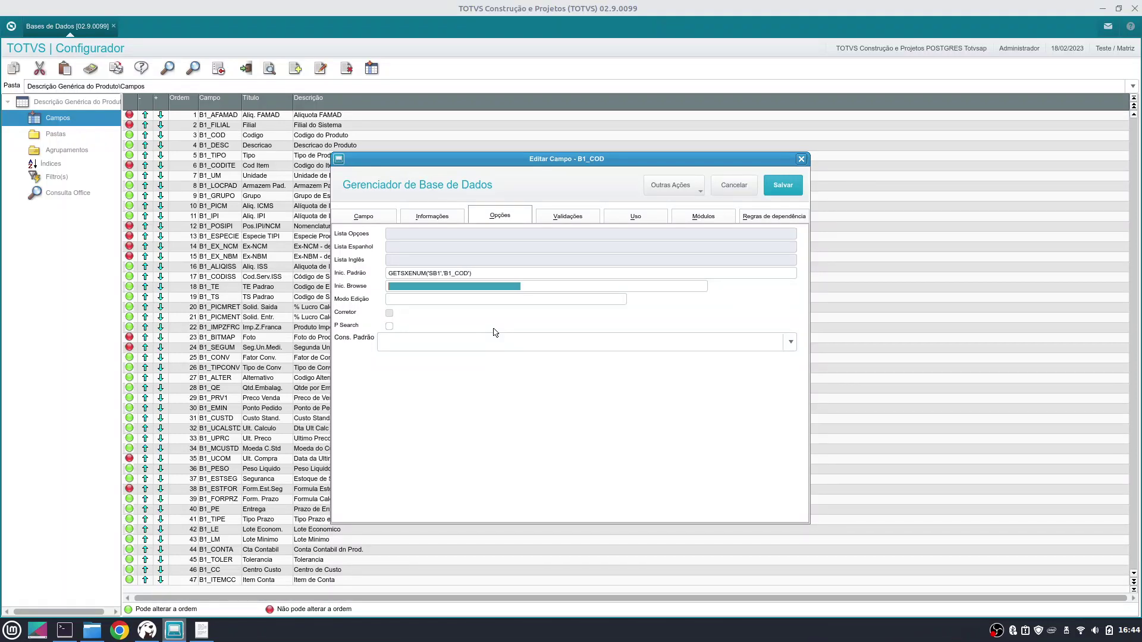
{"action": "key", "text": "shift+Tab"}
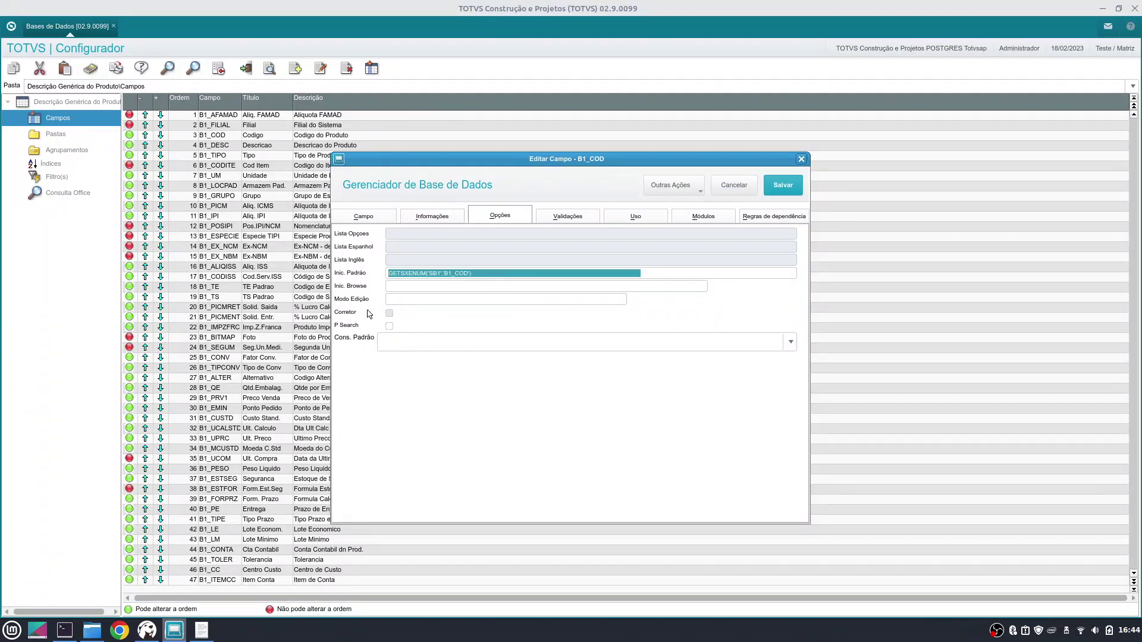
{"action": "left_click", "coordinate": [366, 218]}
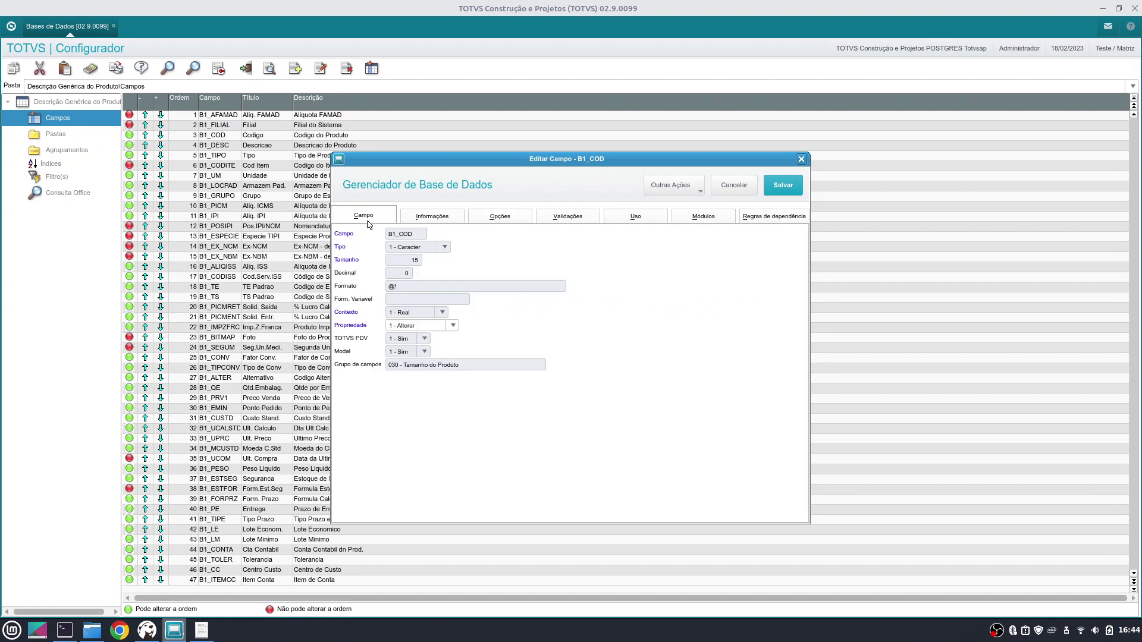
{"action": "left_click", "coordinate": [485, 222]}
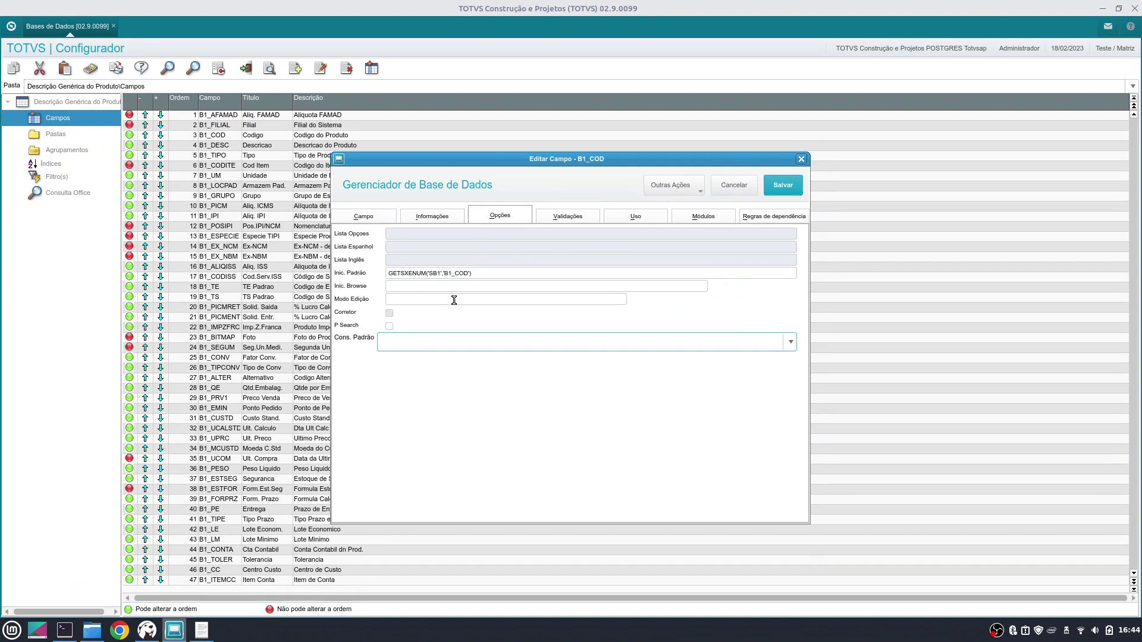
{"action": "left_click", "coordinate": [493, 271]}
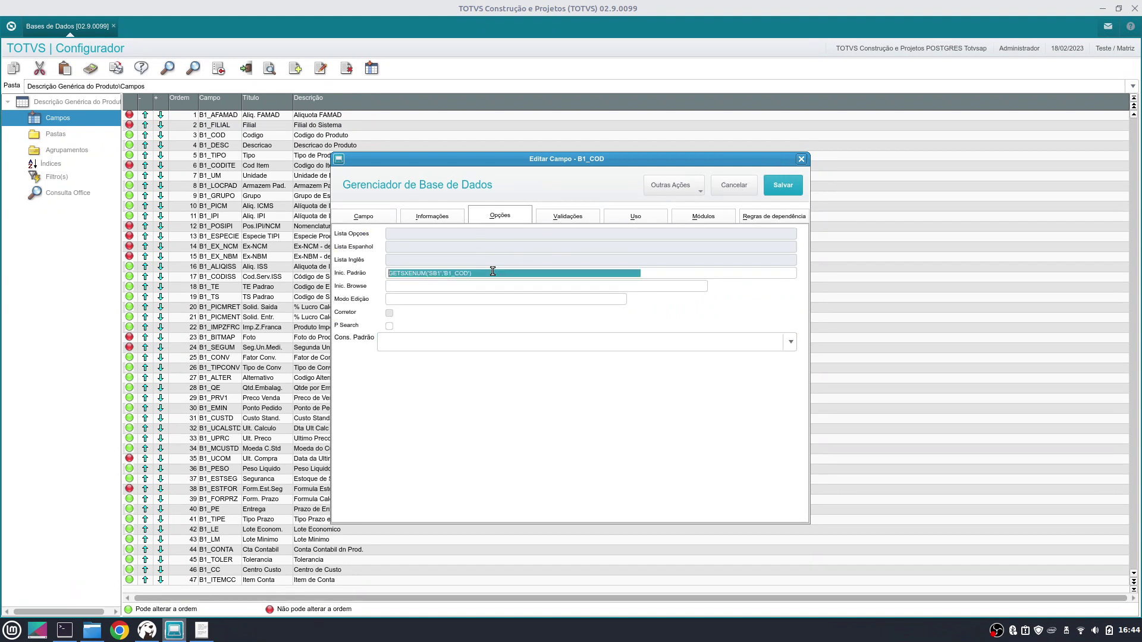
{"action": "left_click", "coordinate": [733, 186]}
{"action": "left_click", "coordinate": [64, 118]}
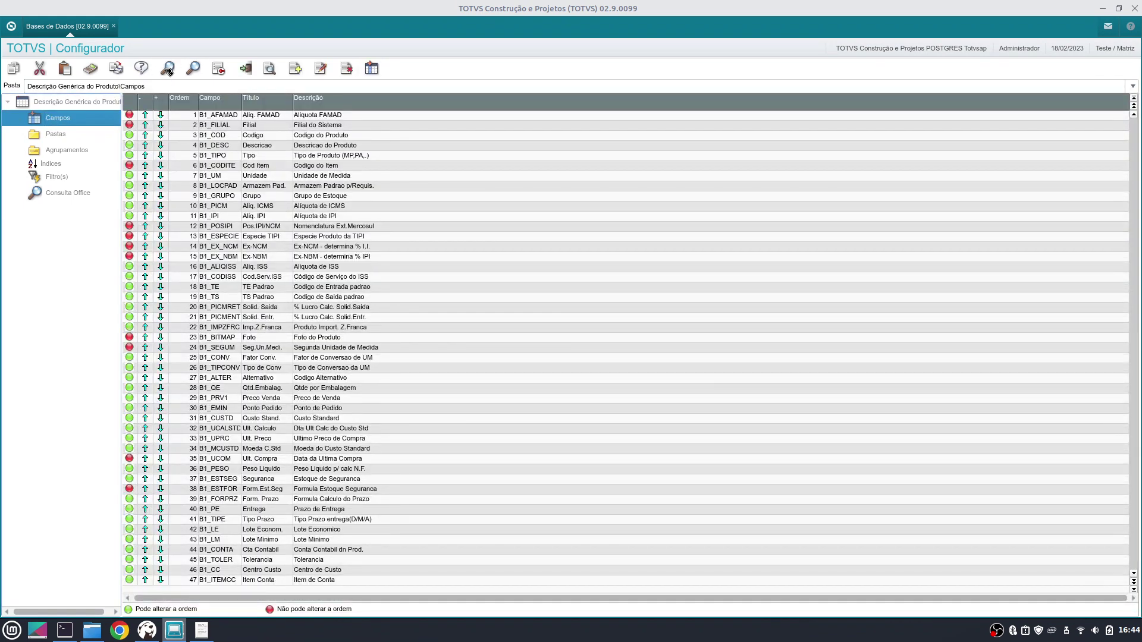
Open the B1_COD field for editing and set its Propriedade to 2 - Visualizar.
{"action": "left_click", "coordinate": [222, 143]}
{"action": "left_click", "coordinate": [222, 136]}
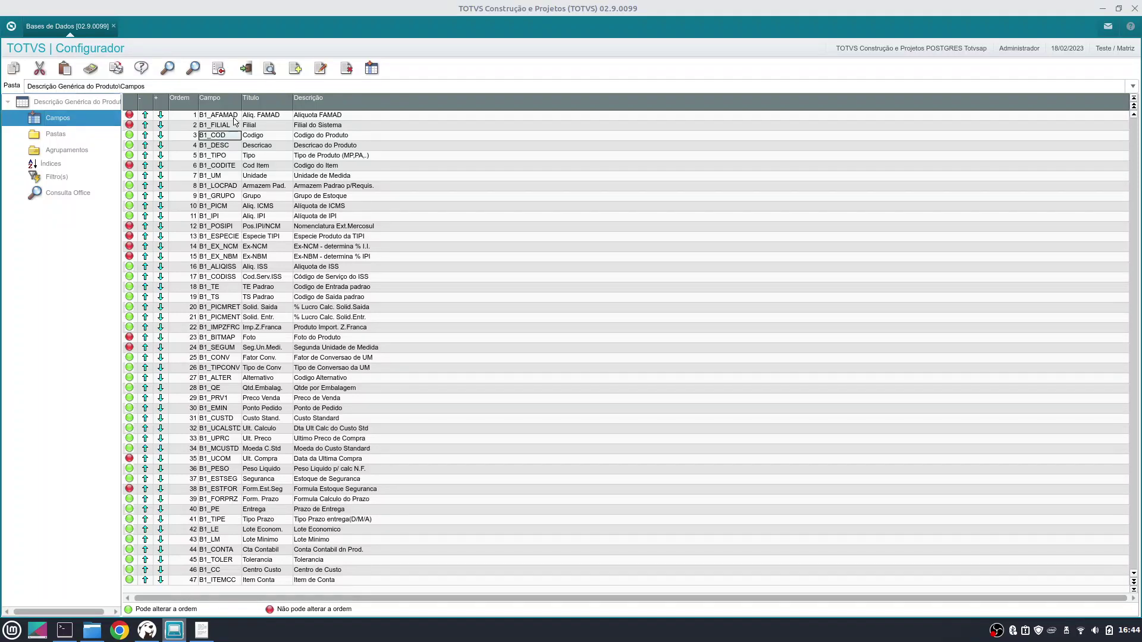
{"action": "left_click", "coordinate": [321, 70]}
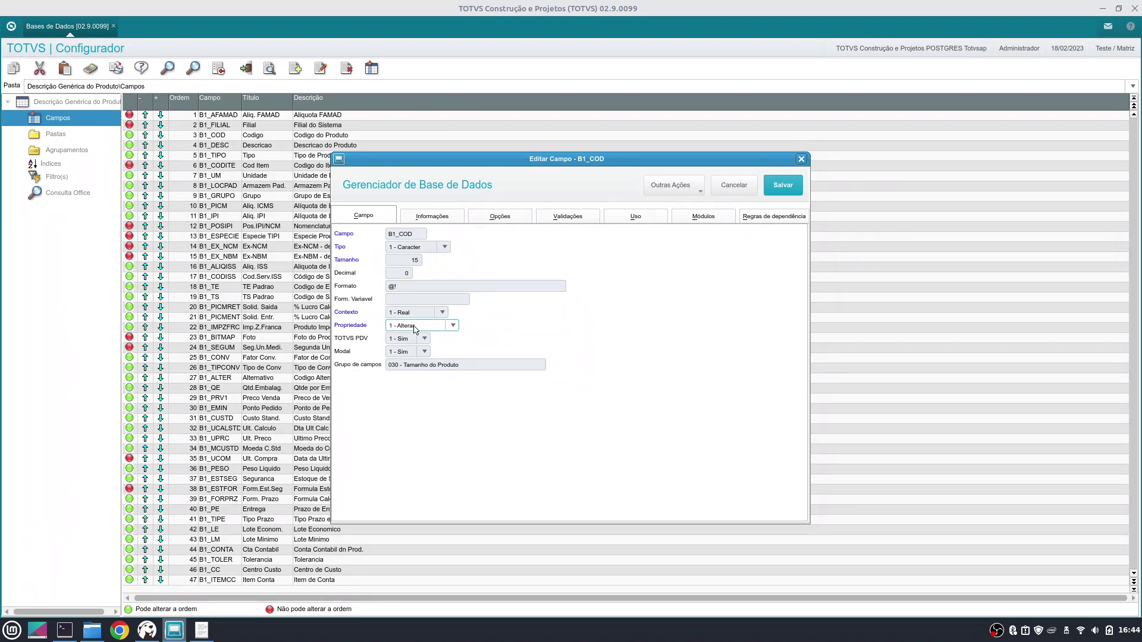
{"action": "left_click", "coordinate": [453, 325]}
{"action": "left_click", "coordinate": [411, 341]}
Set the Inic. Padrão of B1_COD to GETSXENUM('SB1','B1_COD') and copy the expression.
{"action": "left_click", "coordinate": [500, 221]}
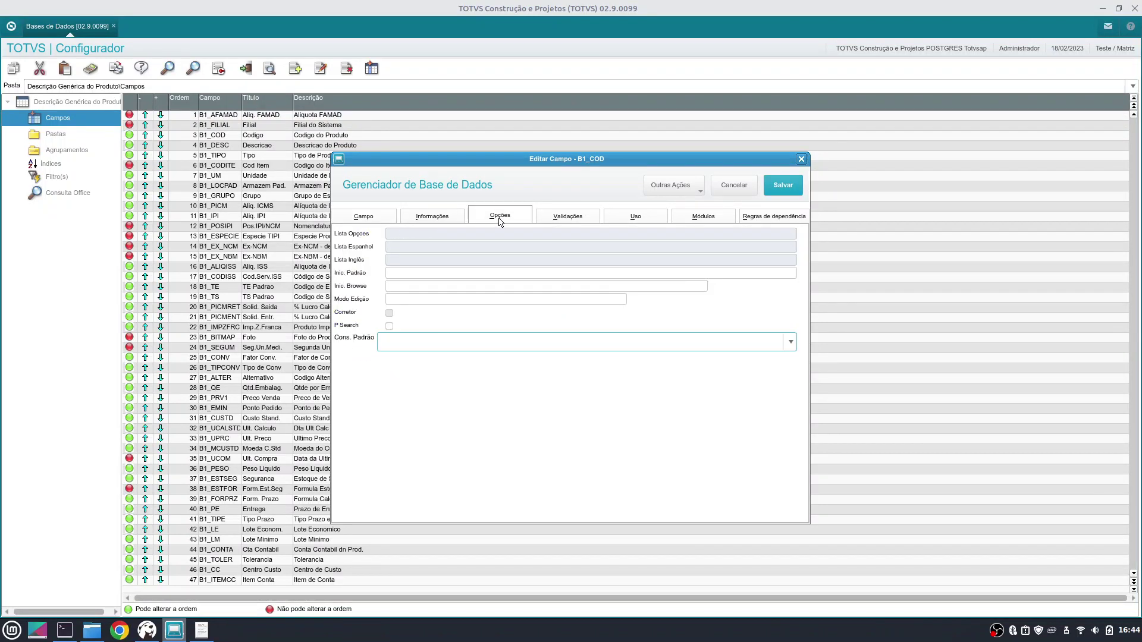
{"action": "left_click", "coordinate": [418, 273]}
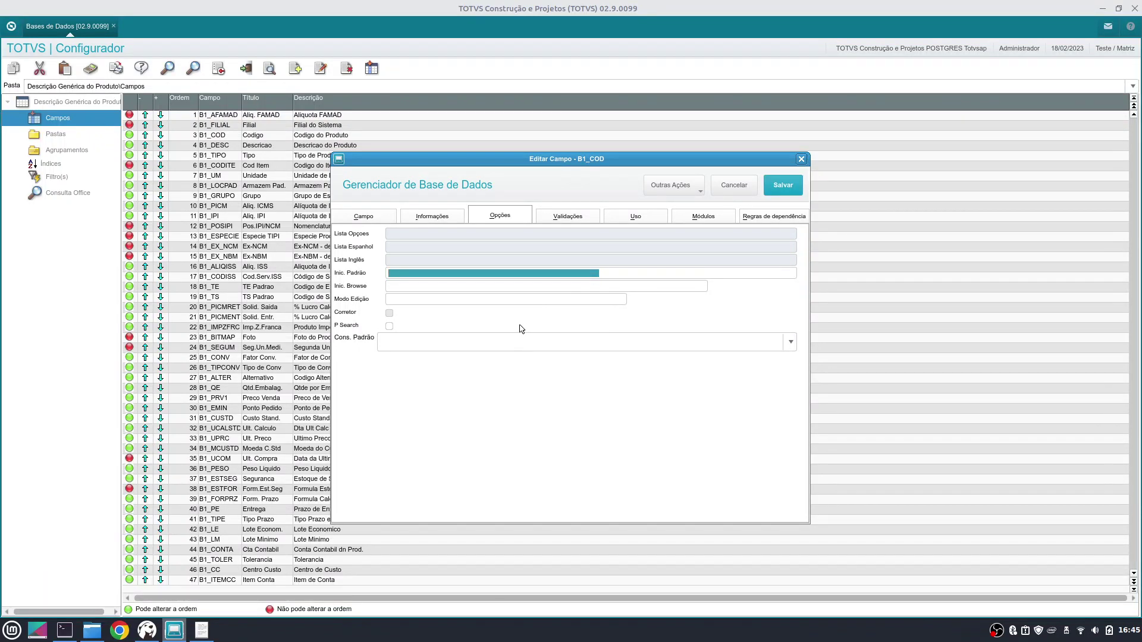
{"action": "key", "text": "Tab"}
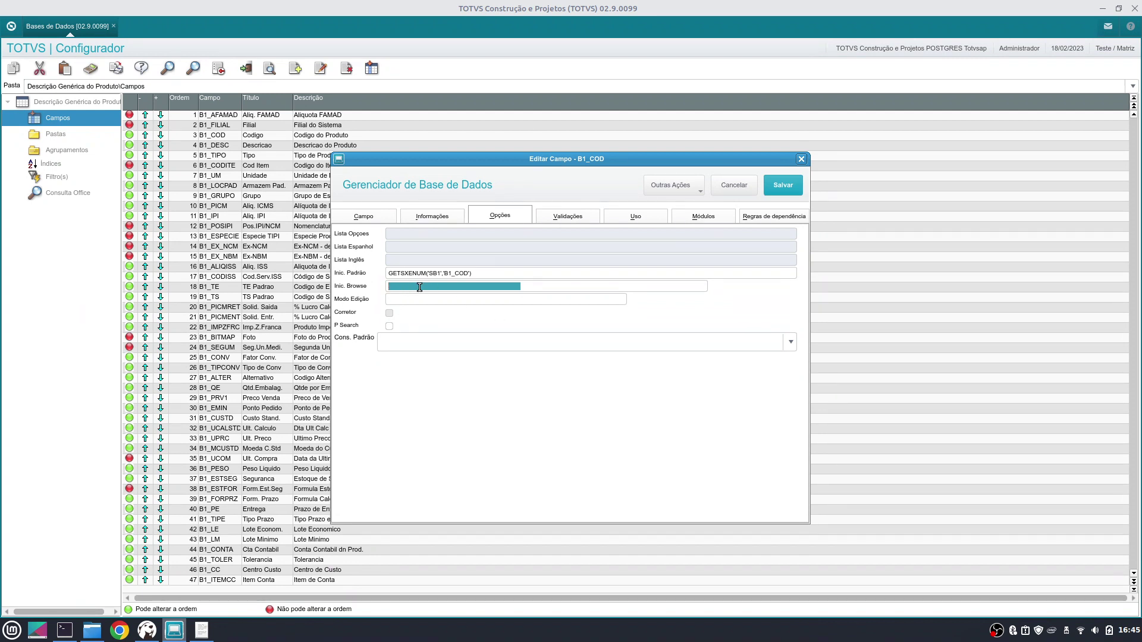
{"action": "left_click", "coordinate": [523, 275]}
{"action": "key", "text": "ctrl+c"}
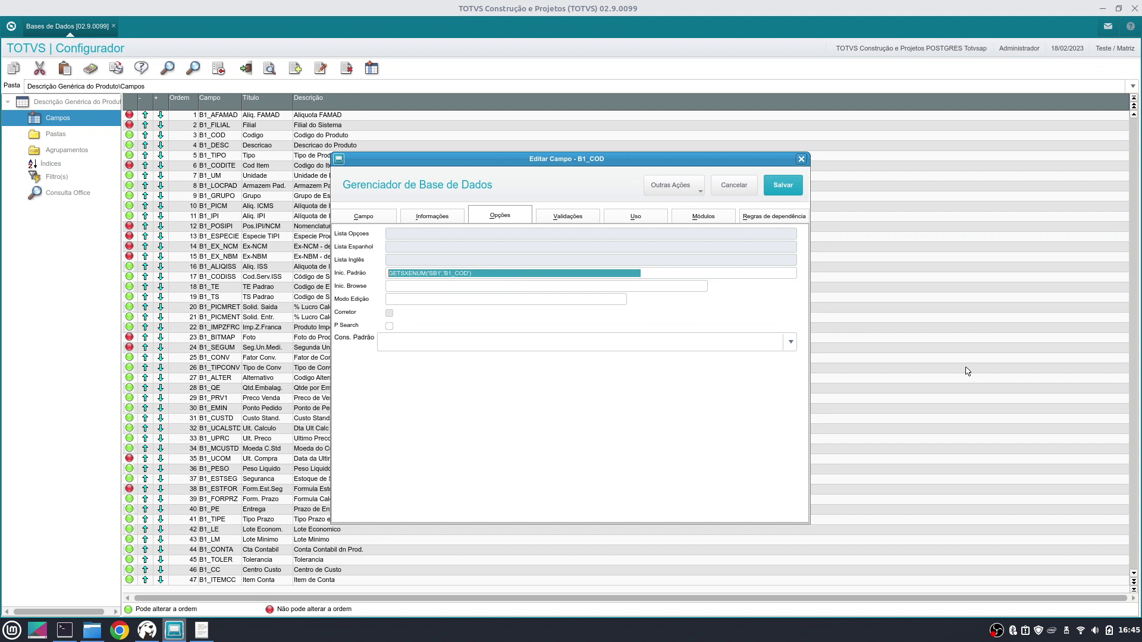
{"action": "left_click", "coordinate": [389, 219]}
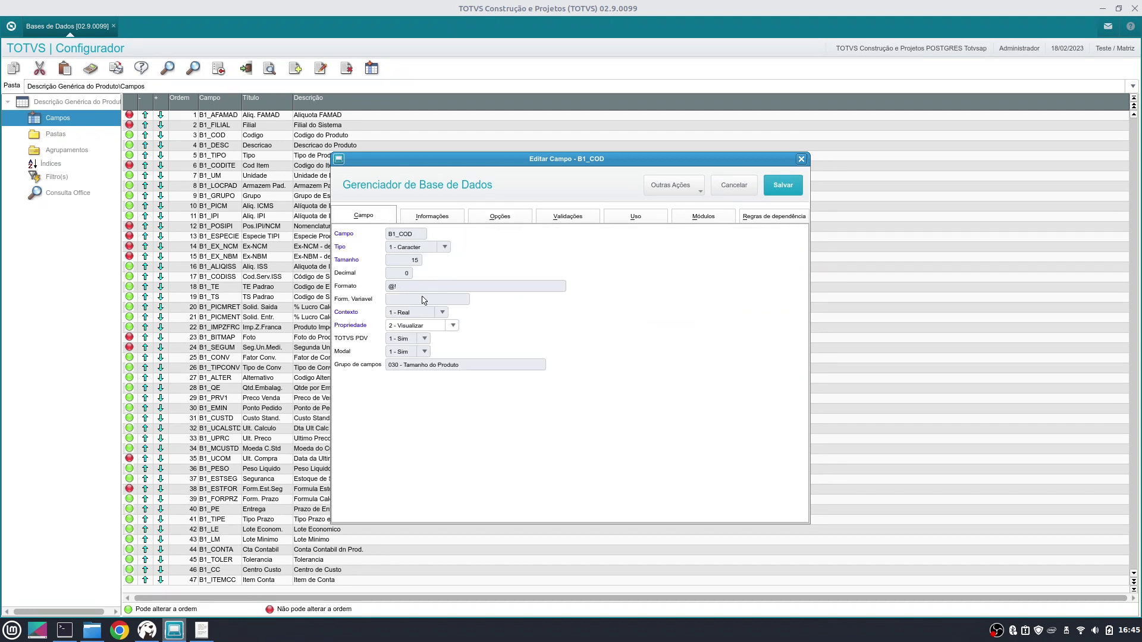
{"action": "left_click", "coordinate": [434, 217]}
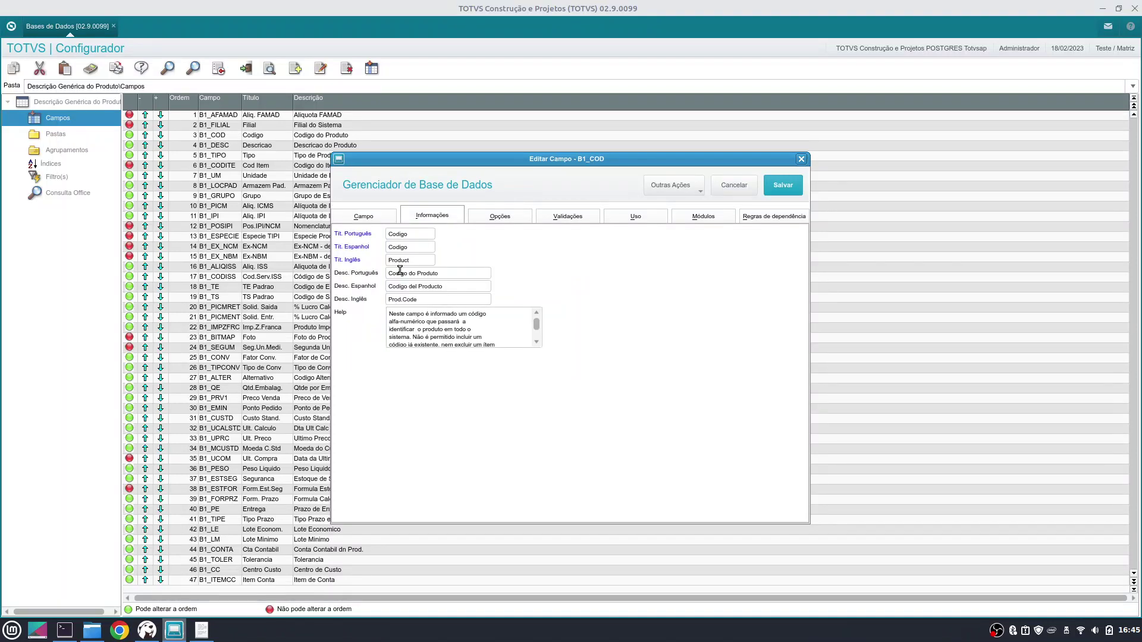
{"action": "left_click", "coordinate": [502, 217]}
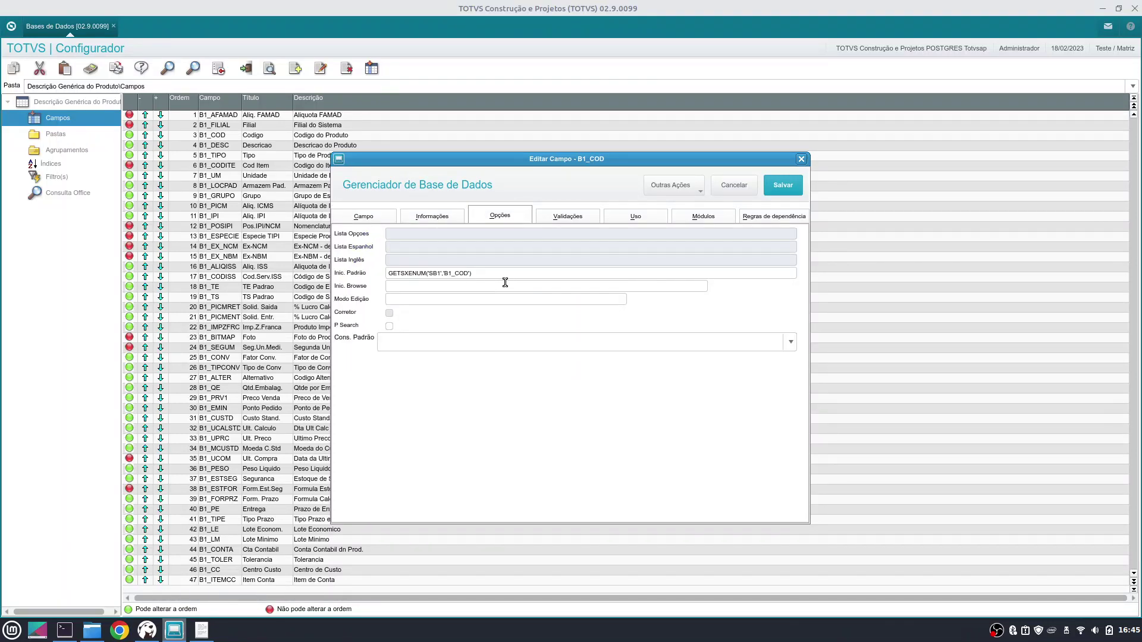
Switch to the text editor and add a new line with SUBSTR( followed by the copied GETSXENUM('SB1','B1_COD') expression.
{"action": "left_click", "coordinate": [201, 631]}
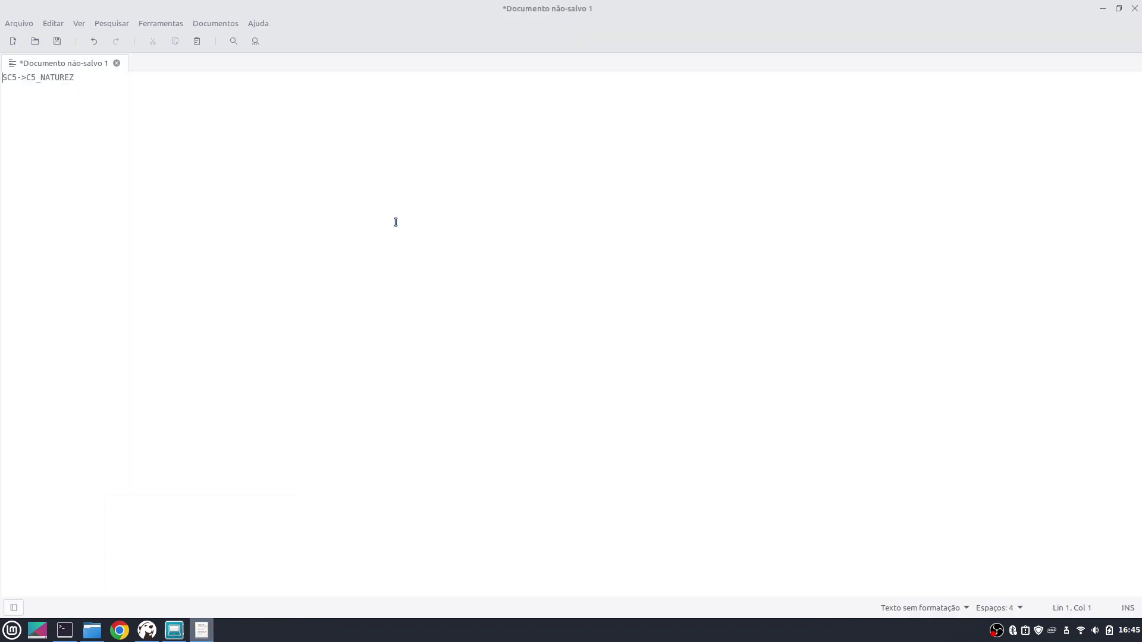
{"action": "left_click", "coordinate": [295, 145]}
{"action": "key", "text": "Return"}
{"action": "type", "text": "campo"}
{"action": "key", "text": "BackSpace"}
{"action": "key", "text": "BackSpace"}
{"action": "key", "text": "BackSpace"}
{"action": "key", "text": "BackSpace"}
{"action": "key", "text": "BackSpace"}
{"action": "key", "text": "BackSpace"}
{"action": "key", "text": "Return"}
{"action": "type", "text": "SUBSTR("}
{"action": "key", "text": "ctrl+v"}
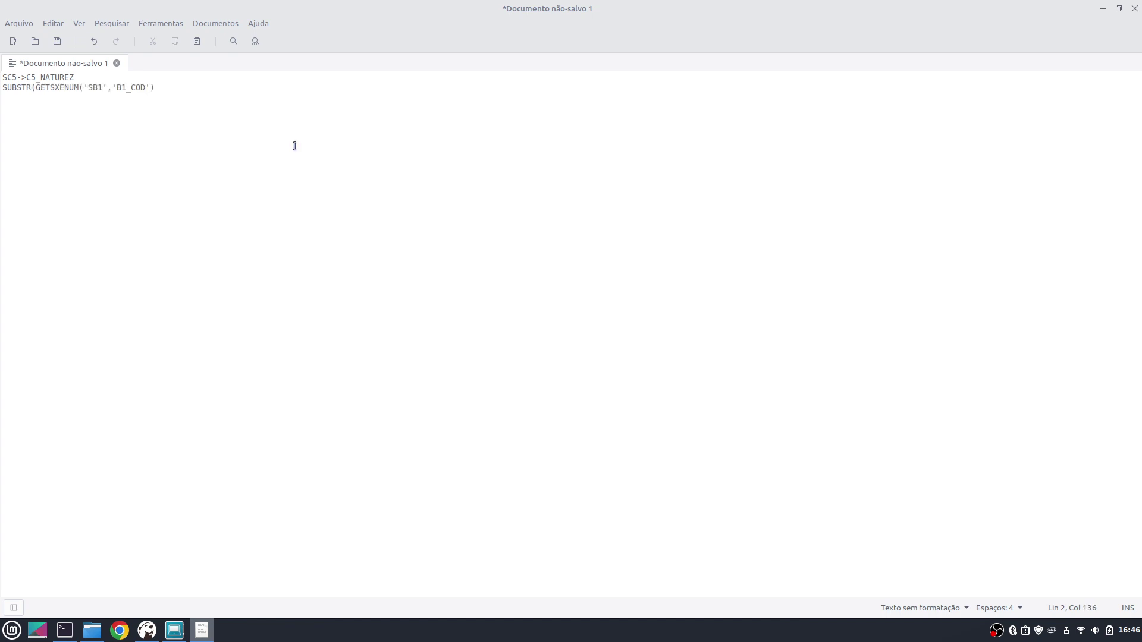
Replace SUBSTR with VAL around the GETSXENUM expression and add the missing closing parenthesis.
{"action": "left_click", "coordinate": [156, 90]}
{"action": "key", "text": "ctrl+Left"}
{"action": "key", "text": "ctrl+Left"}
{"action": "key", "text": "BackSpace"}
{"action": "key", "text": "BackSpace"}
{"action": "key", "text": "BackSpace"}
{"action": "key", "text": "BackSpace"}
{"action": "key", "text": "BackSpace"}
{"action": "key", "text": "BackSpace"}
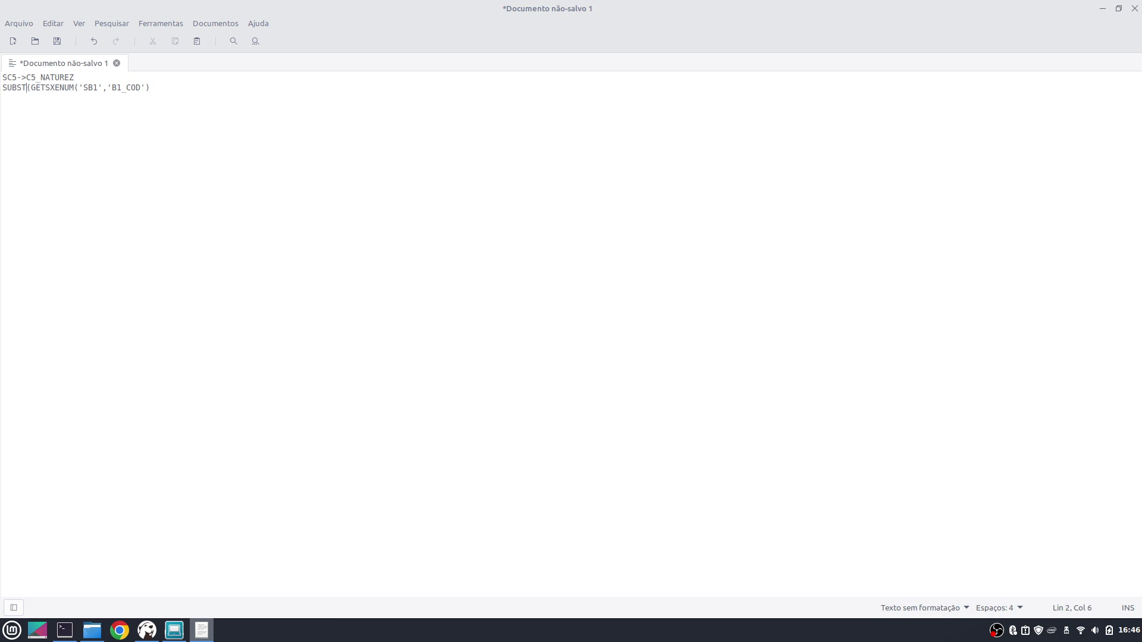
{"action": "type", "text": "VAL"}
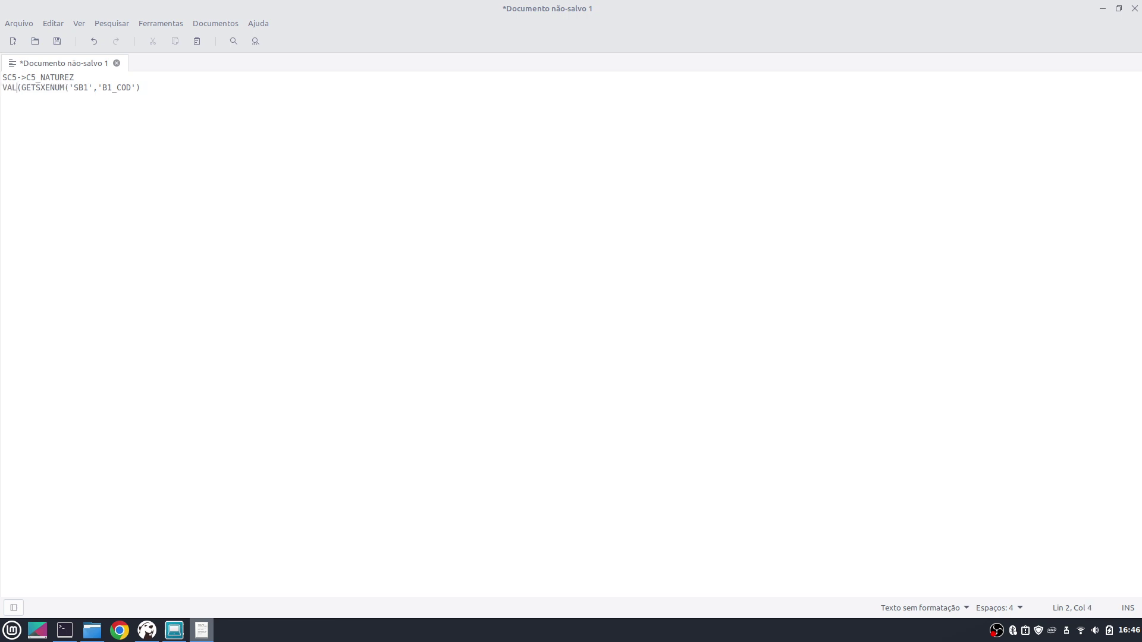
{"action": "key", "text": "Right"}
{"action": "key", "text": "Right"}
{"action": "key", "text": "Right"}
{"action": "key", "text": "Right"}
{"action": "key", "text": "Right"}
{"action": "key", "text": "Right"}
{"action": "key", "text": "Right"}
{"action": "key", "text": "Right"}
{"action": "key", "text": "Right"}
{"action": "key", "text": "Right"}
{"action": "key", "text": "Right"}
{"action": "key", "text": "Right"}
{"action": "key", "text": "Right"}
{"action": "key", "text": "Right"}
{"action": "key", "text": "Right"}
{"action": "key", "text": "Right"}
{"action": "key", "text": "Right"}
{"action": "key", "text": "Right"}
{"action": "key", "text": "Right"}
{"action": "key", "text": "Right"}
{"action": "type", "text": ")"}
Wrap the VAL expression in STRZERO with length 6, giving STRZERO(VAL(GETSXENUM('SB1','B1_COD')),6).
{"action": "key", "text": "Left"}
{"action": "key", "text": "Left"}
{"action": "key", "text": "Left"}
{"action": "key", "text": "Left"}
{"action": "key", "text": "Left"}
{"action": "key", "text": "Left"}
{"action": "key", "text": "Left"}
{"action": "key", "text": "Left"}
{"action": "key", "text": "Left"}
{"action": "key", "text": "Left"}
{"action": "key", "text": "Left"}
{"action": "key", "text": "Left"}
{"action": "type", "text": "STRZERO("}
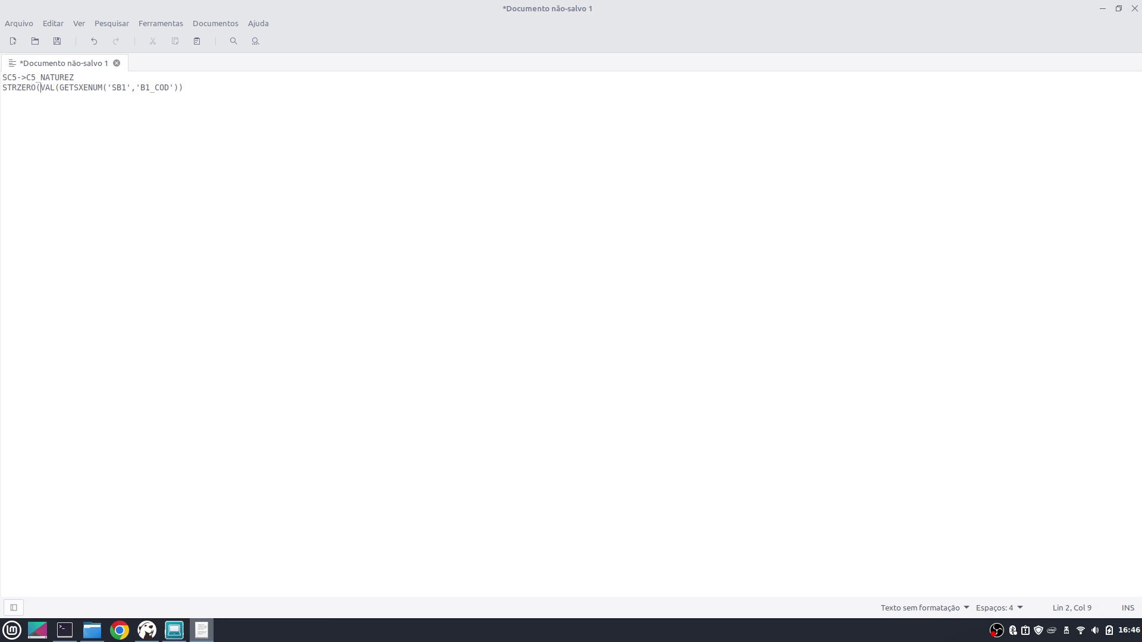
{"action": "key", "text": "Right"}
{"action": "type", "text": ",6)"}
Copy the complete STRZERO expression and switch back to the B1_COD field editor in TOTVS.
{"action": "left_click_drag", "start_coordinate": [202, 89], "coordinate": [1, 90]}
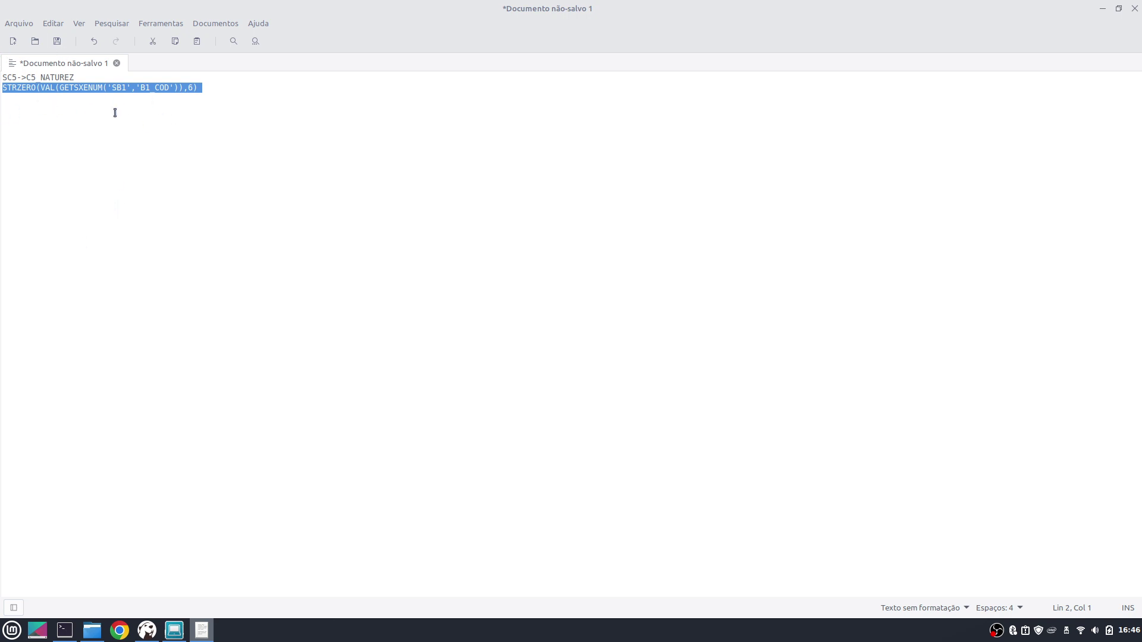
{"action": "left_click", "coordinate": [200, 96]}
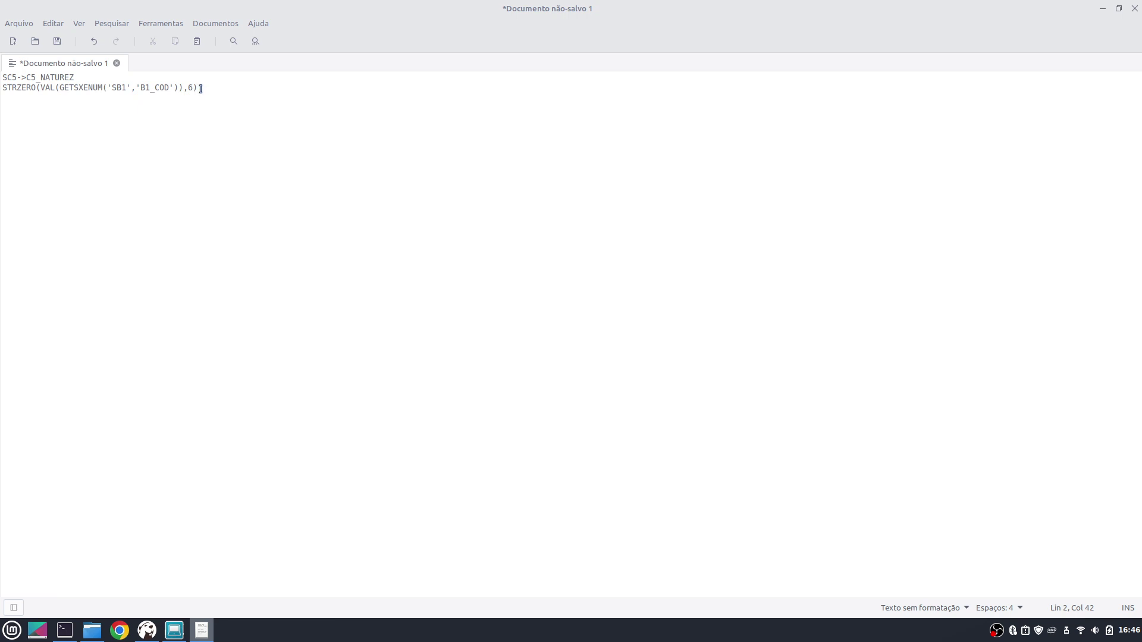
{"action": "left_click_drag", "start_coordinate": [200, 92], "coordinate": [4, 93]}
{"action": "key", "text": "ctrl+c"}
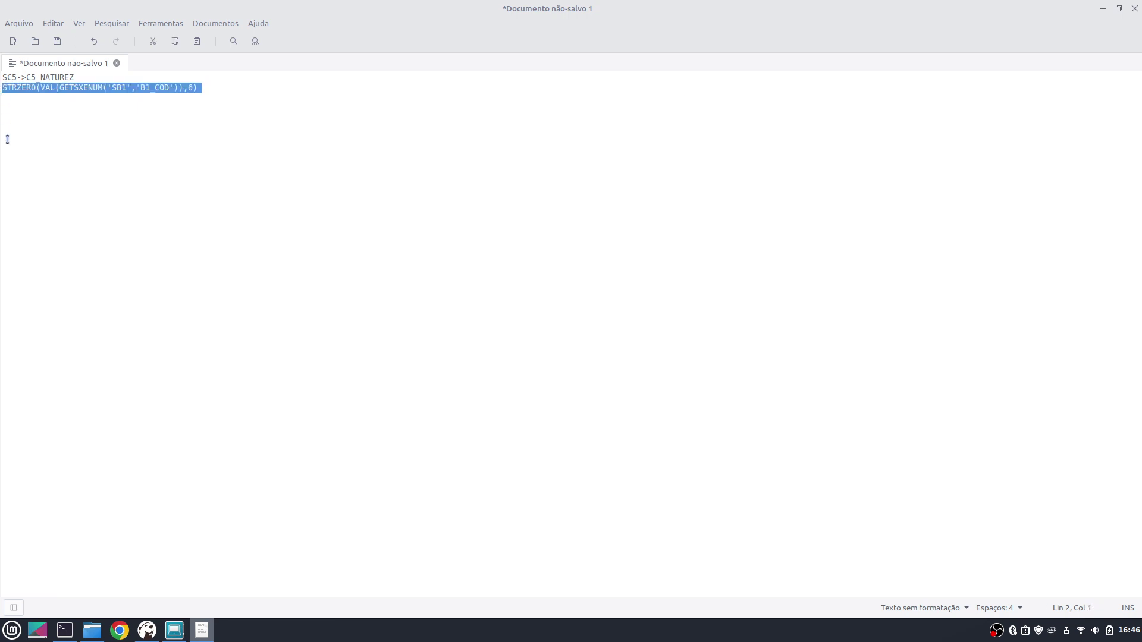
{"action": "key", "text": "alt+Tab"}
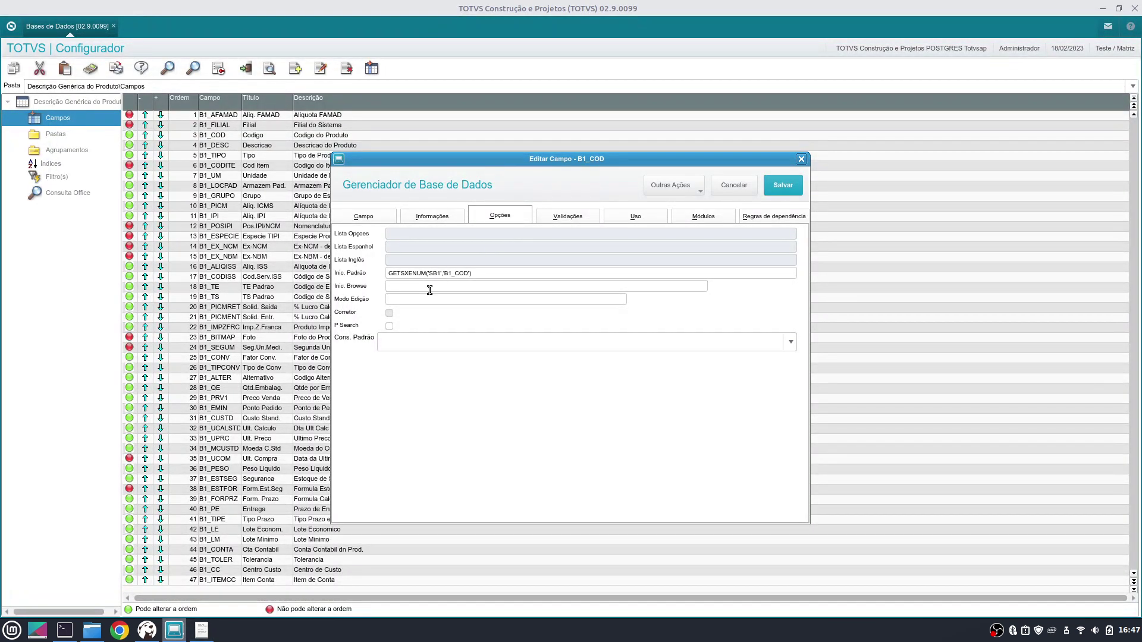
Replace the default initializer of B1_COD with the copied STRZERO(VAL(GETSXENUM('SB1','B1_COD')),6) expression and save the field.
{"action": "left_click", "coordinate": [443, 277]}
{"action": "key", "text": "ctrl+v"}
{"action": "key", "text": "Tab"}
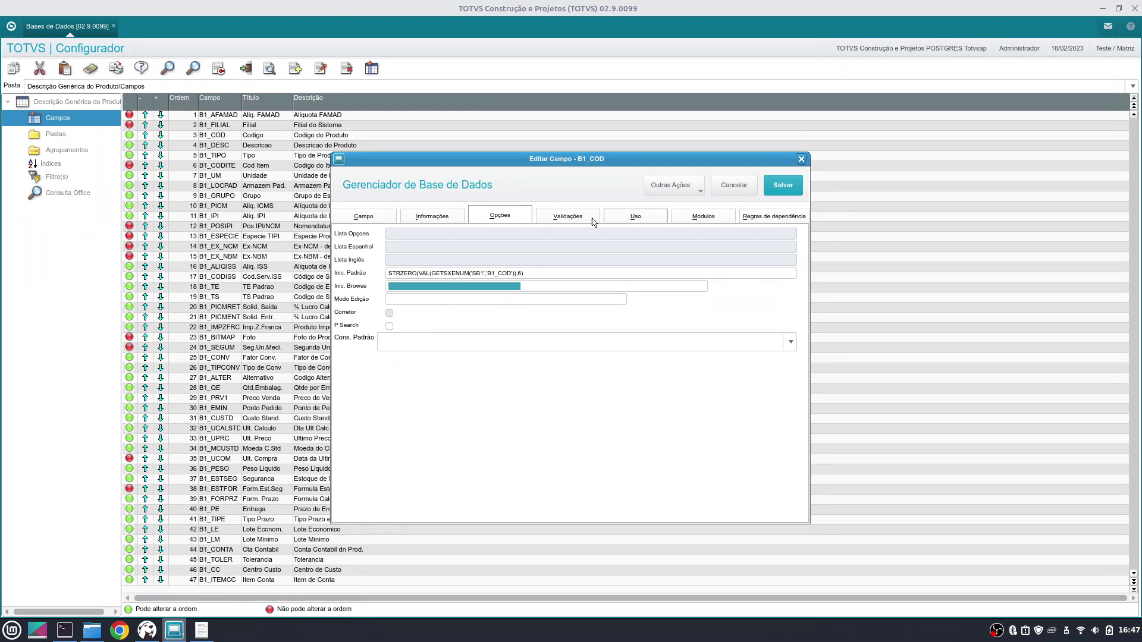
{"action": "left_click", "coordinate": [783, 186]}
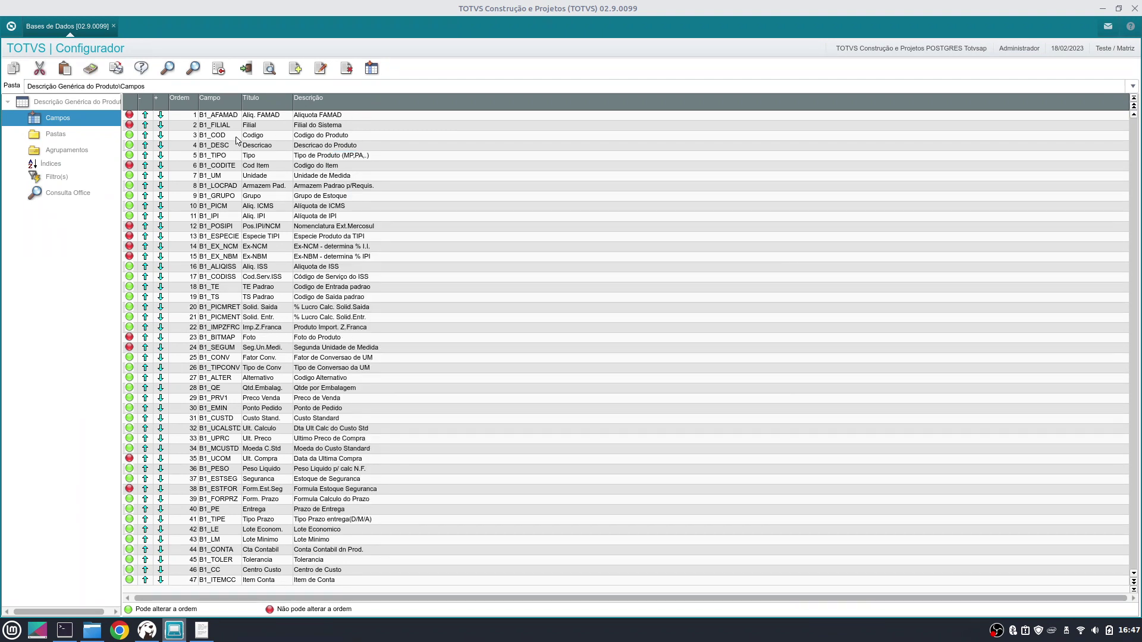
Edit the B1_DESC field of the product table, set its size to 50 and save it.
{"action": "left_click", "coordinate": [236, 138]}
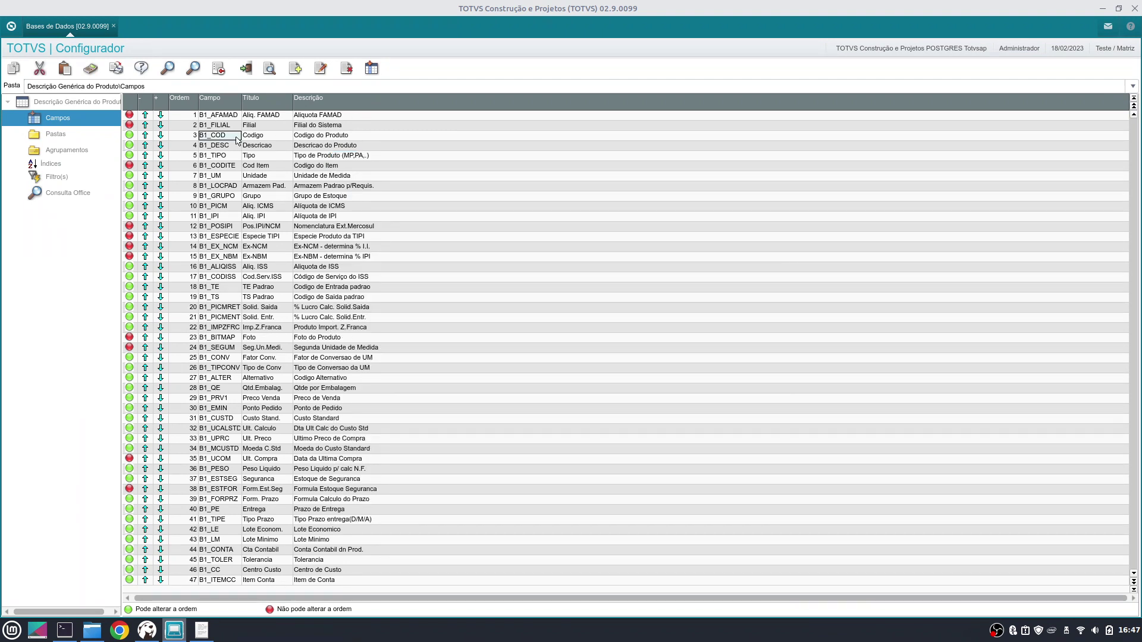
{"action": "left_click", "coordinate": [214, 148]}
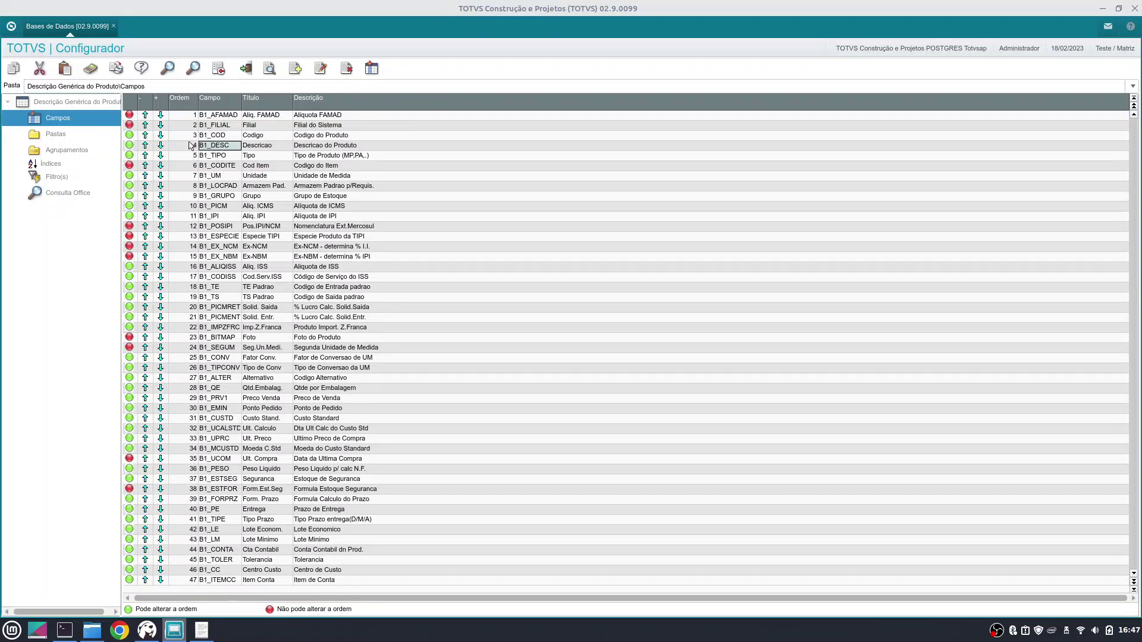
{"action": "left_click", "coordinate": [321, 70]}
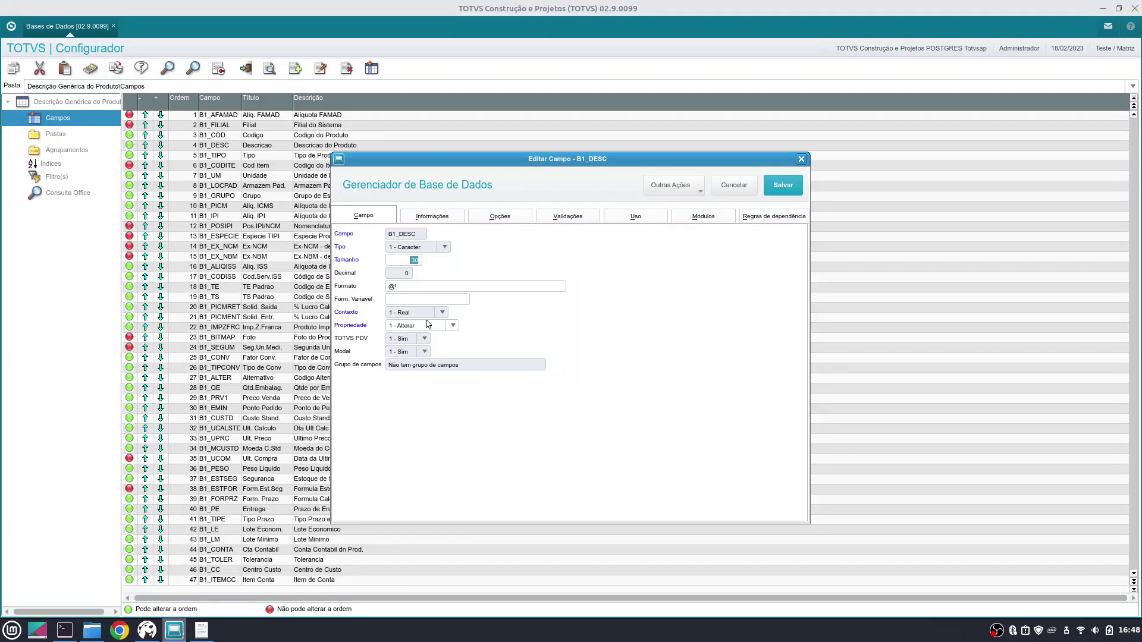
{"action": "type", "text": "50"}
{"action": "key", "text": "Tab"}
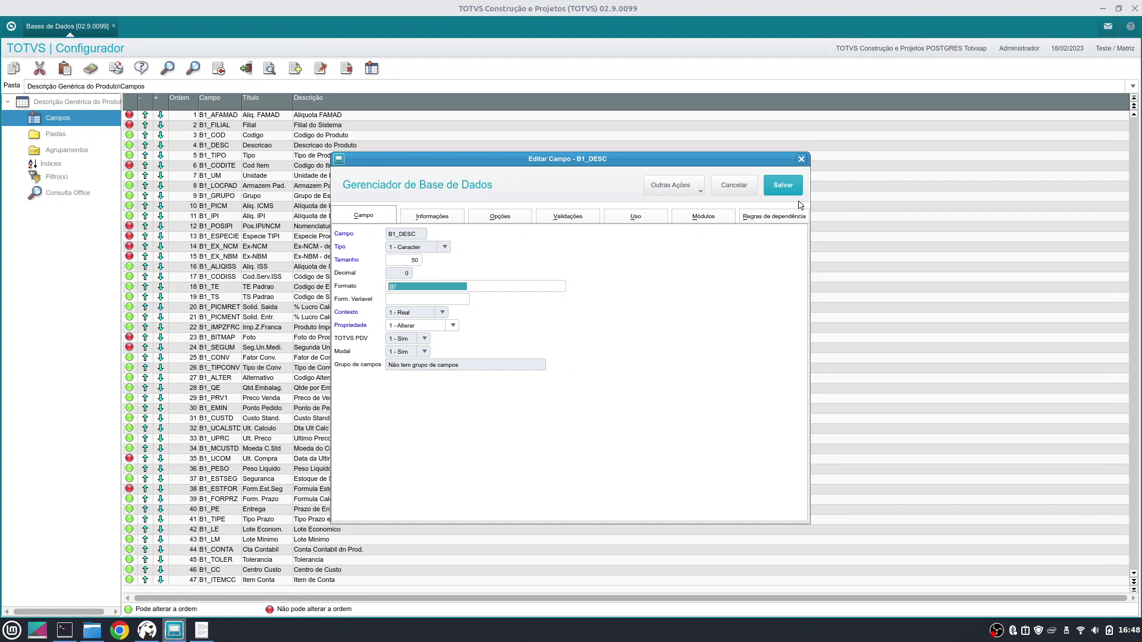
{"action": "left_click", "coordinate": [771, 191]}
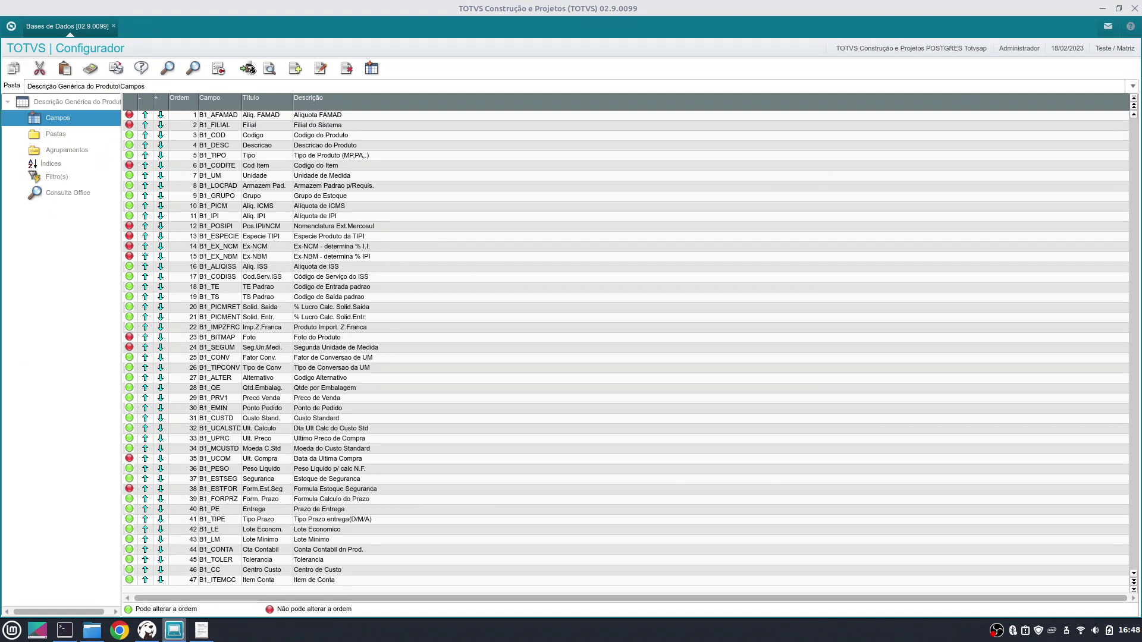
Return to the data dictionary and run the structure update for the B1_COD and B1_DESC changes through to completion.
{"action": "left_click", "coordinate": [247, 70]}
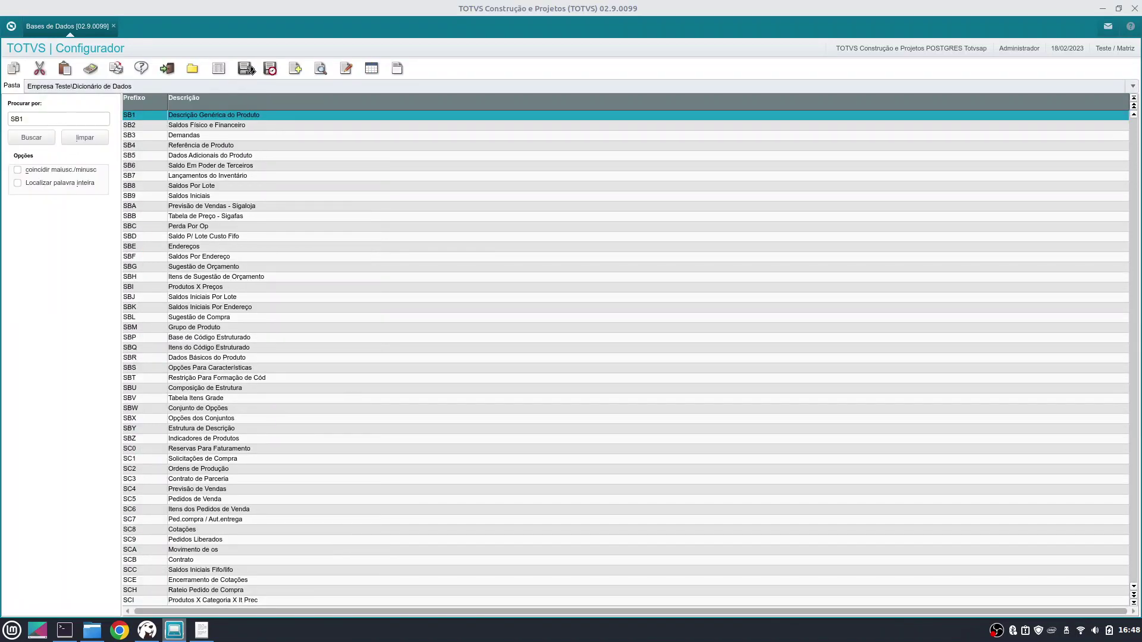
{"action": "left_click", "coordinate": [245, 70]}
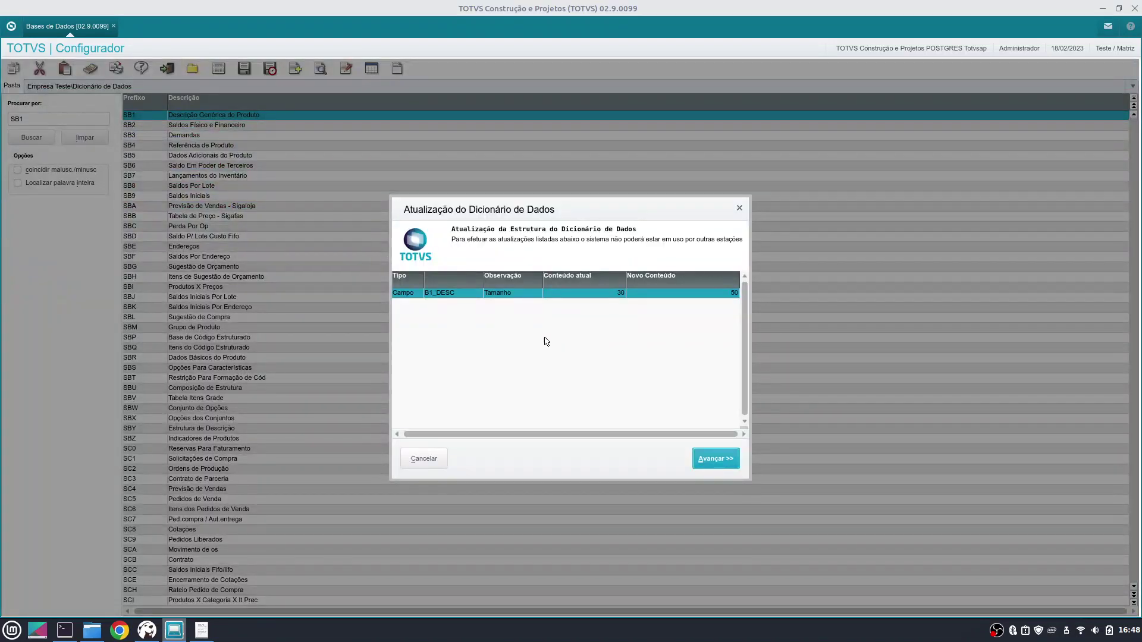
{"action": "left_click", "coordinate": [716, 464]}
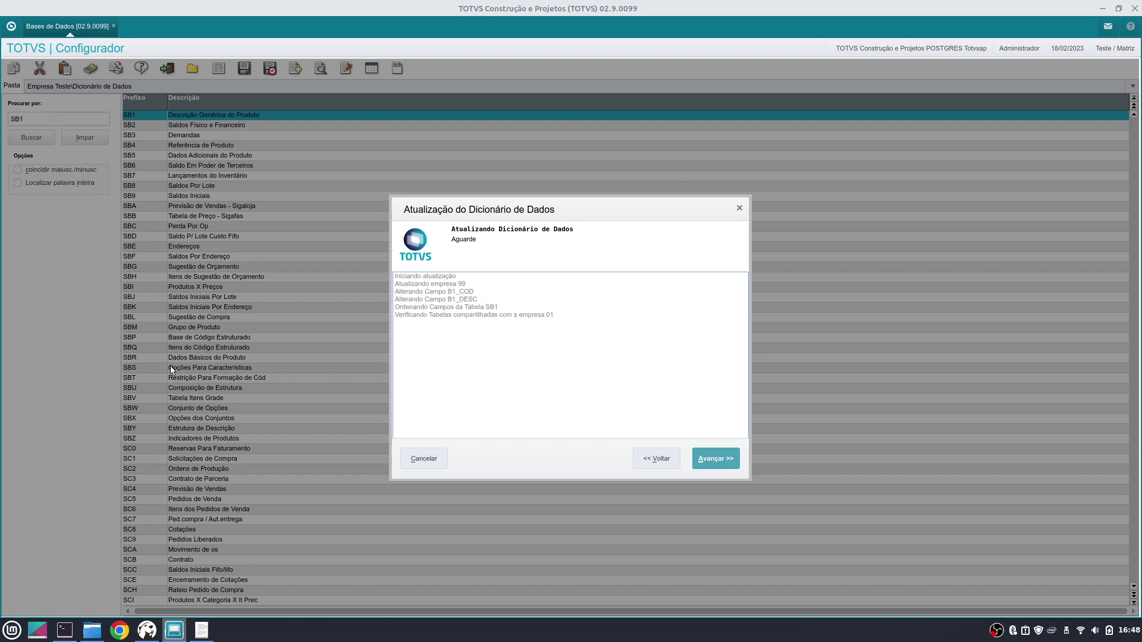
{"action": "left_click", "coordinate": [492, 331]}
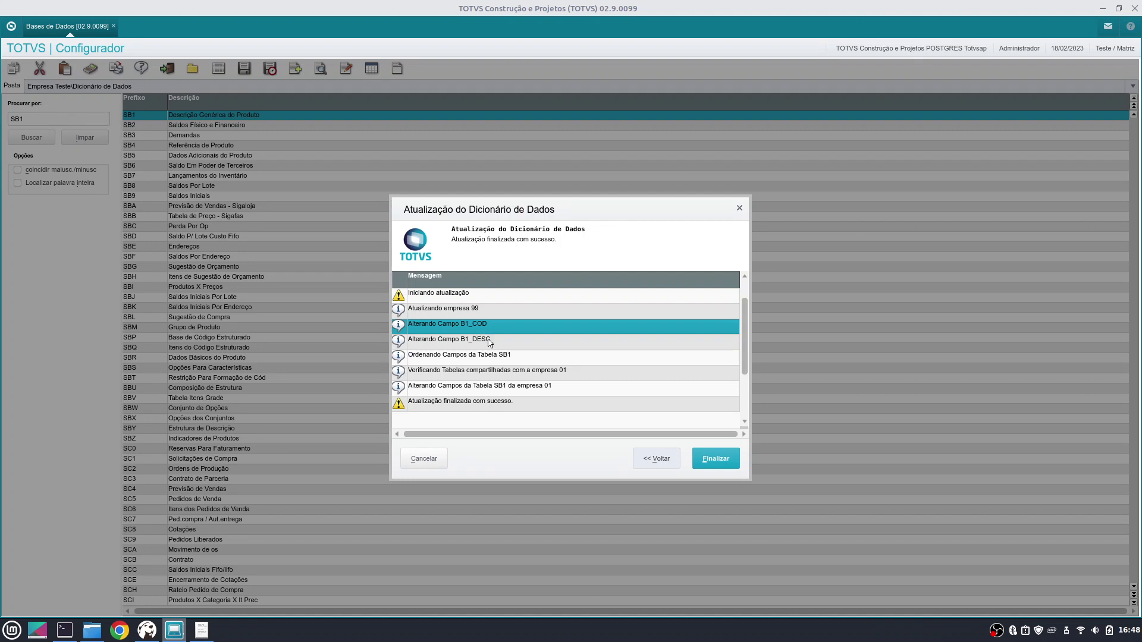
{"action": "left_click", "coordinate": [490, 342]}
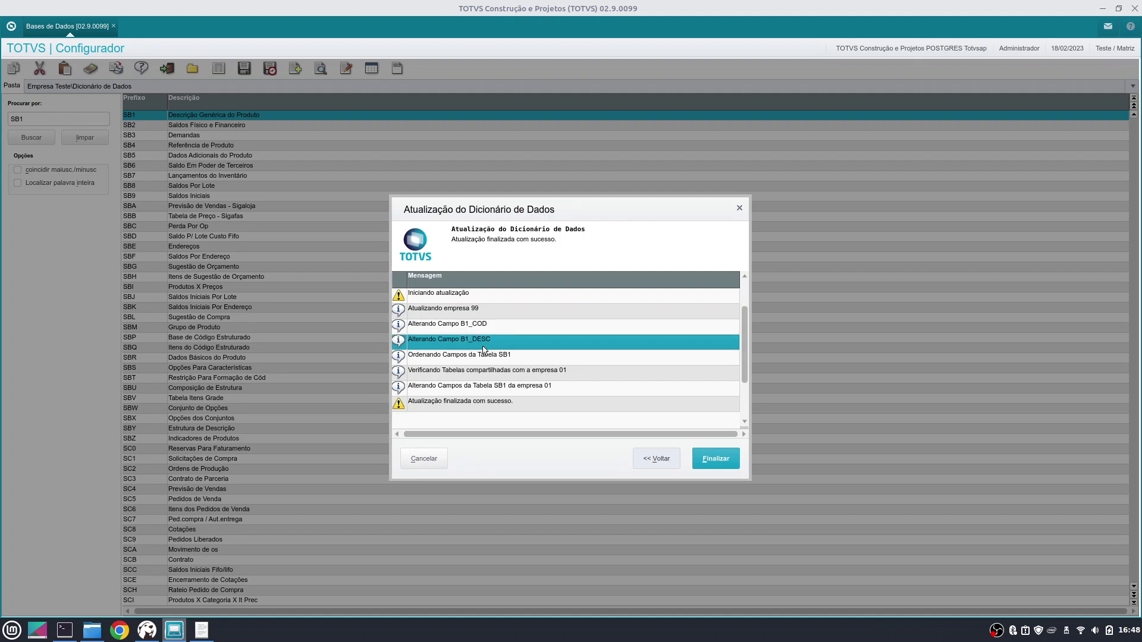
{"action": "left_click", "coordinate": [715, 462]}
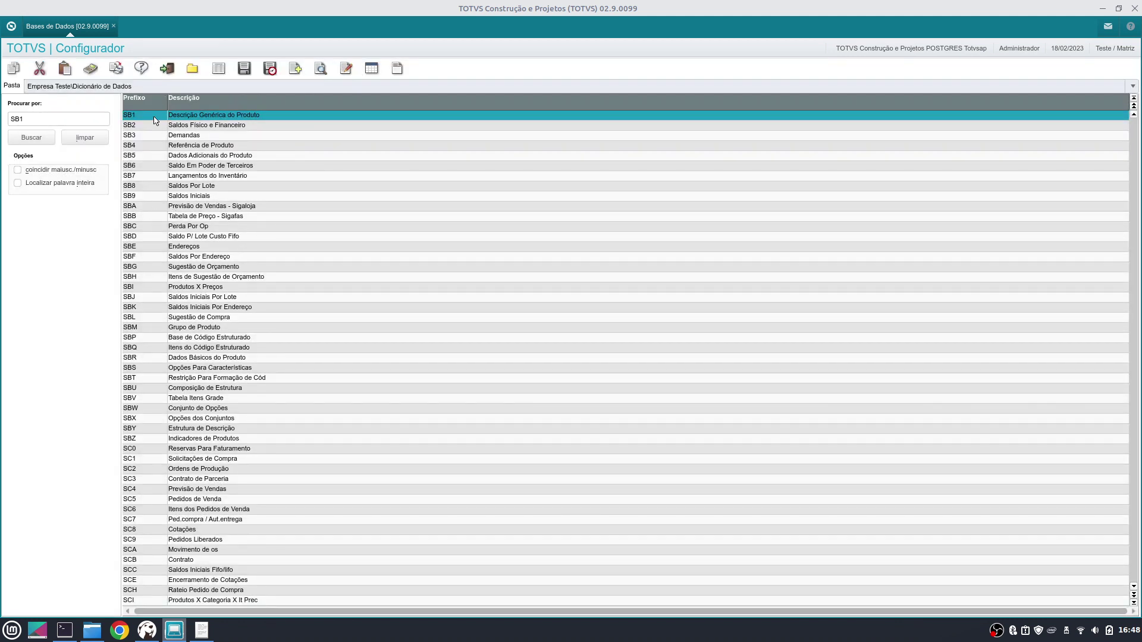
Find table SA5 (Amarração Produto X Fornecedor) in the data dictionary and open it for editing.
{"action": "left_click", "coordinate": [42, 120]}
{"action": "type", "text": "SA5"}
{"action": "key", "text": "Return"}
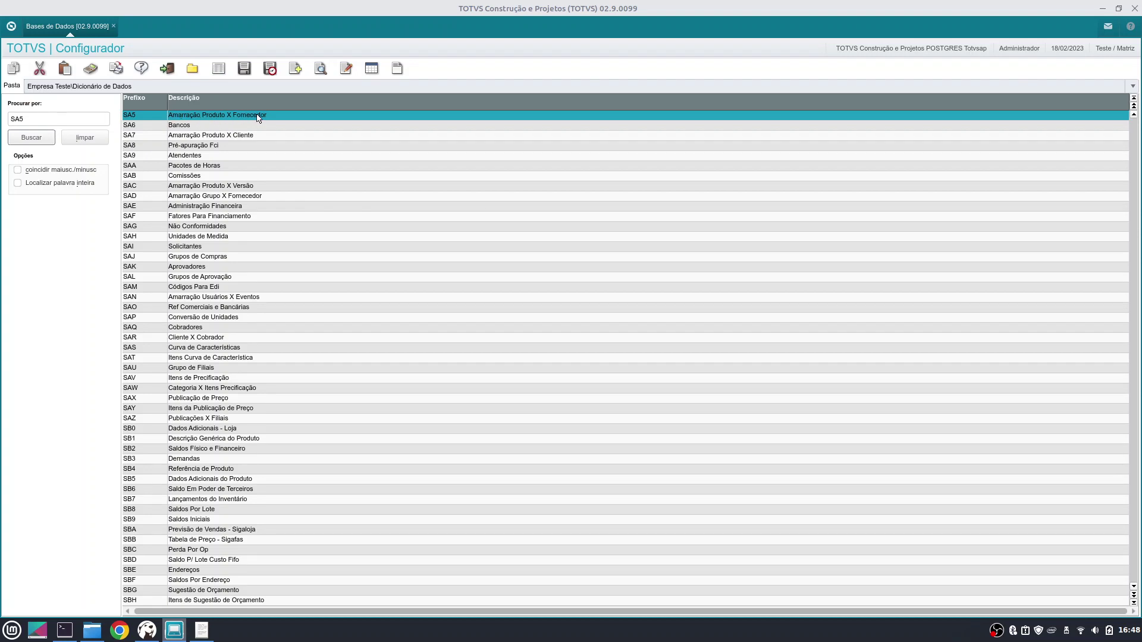
{"action": "left_click", "coordinate": [346, 69]}
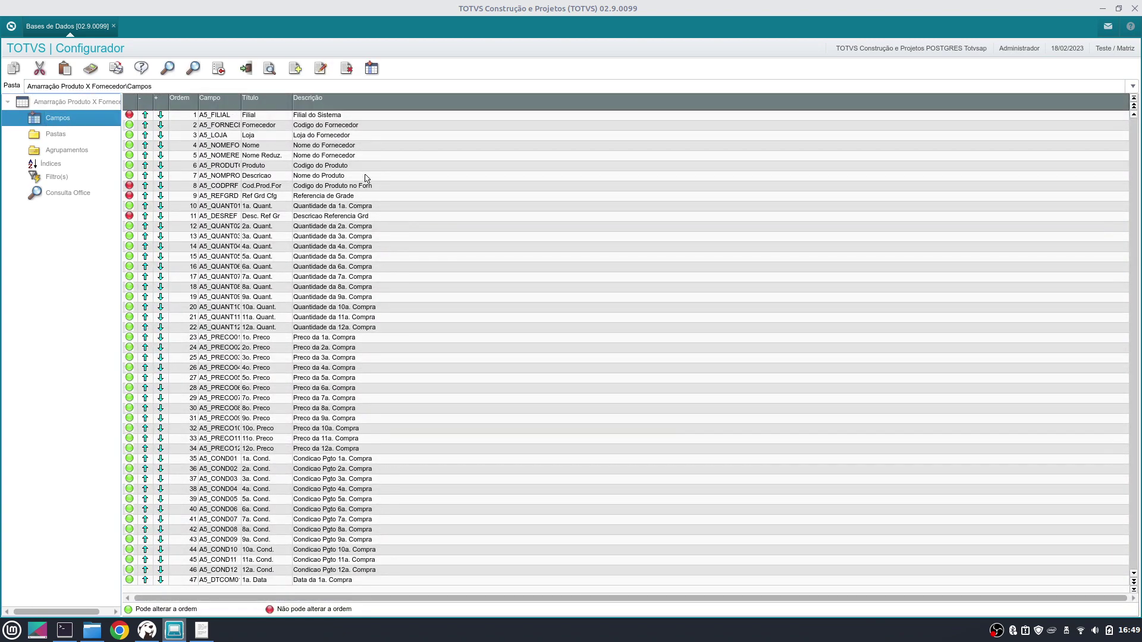
Set the size of the A5_NOMPROD field to 50 and save it.
{"action": "left_click", "coordinate": [223, 177]}
{"action": "left_click", "coordinate": [323, 71]}
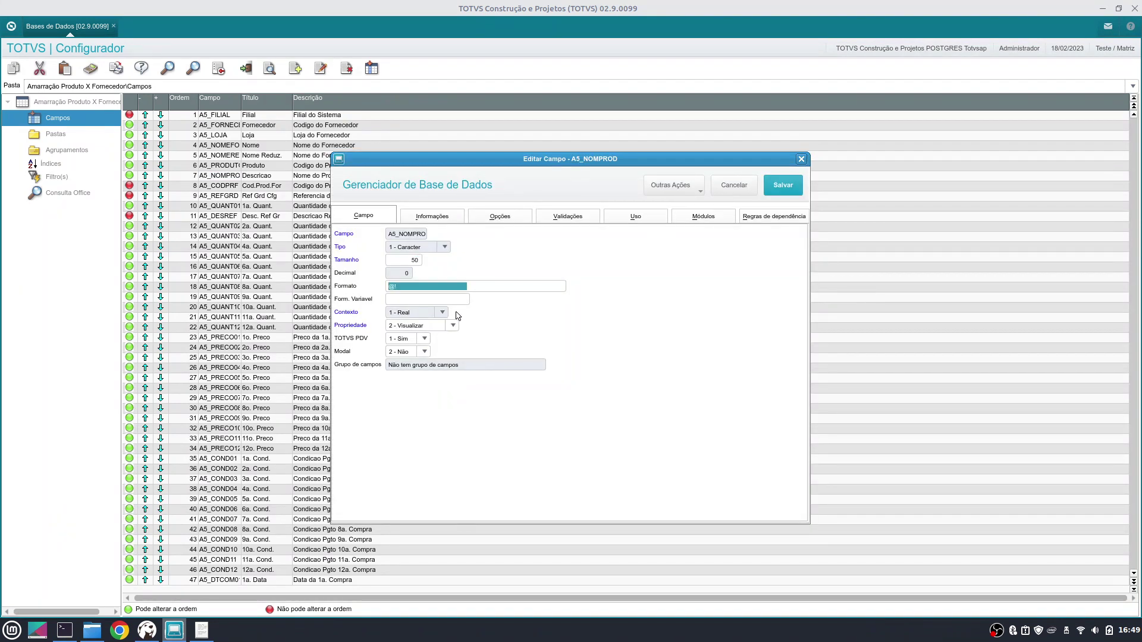
{"action": "left_click", "coordinate": [776, 191]}
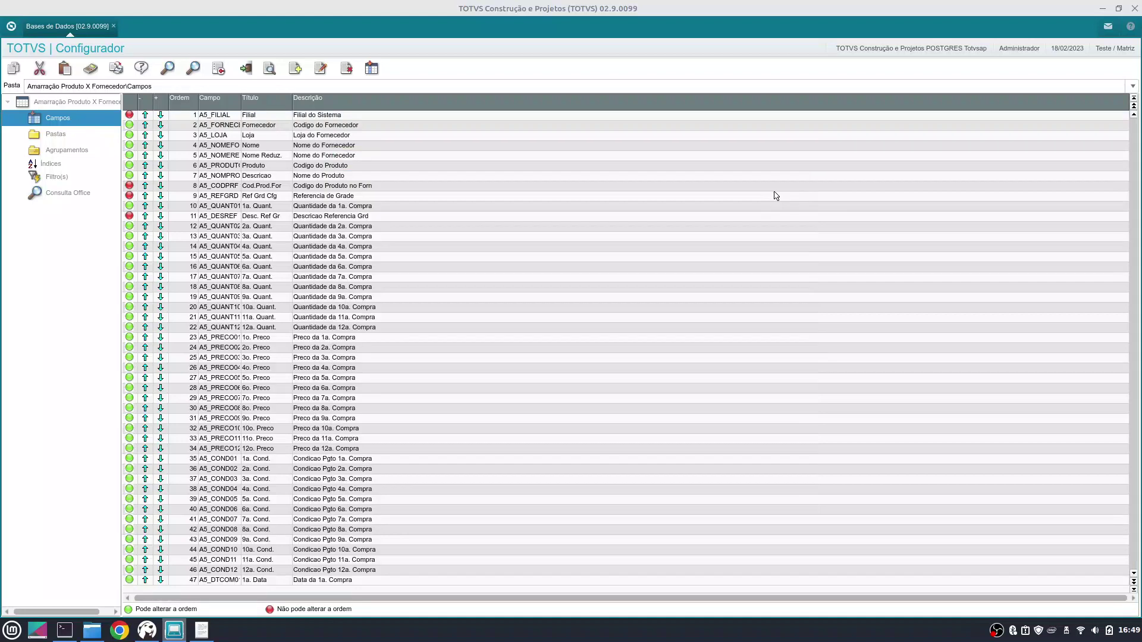
Return to the data dictionary and run the structure update for A5_NOMPROD through to completion.
{"action": "left_click", "coordinate": [245, 68]}
{"action": "left_click", "coordinate": [247, 67]}
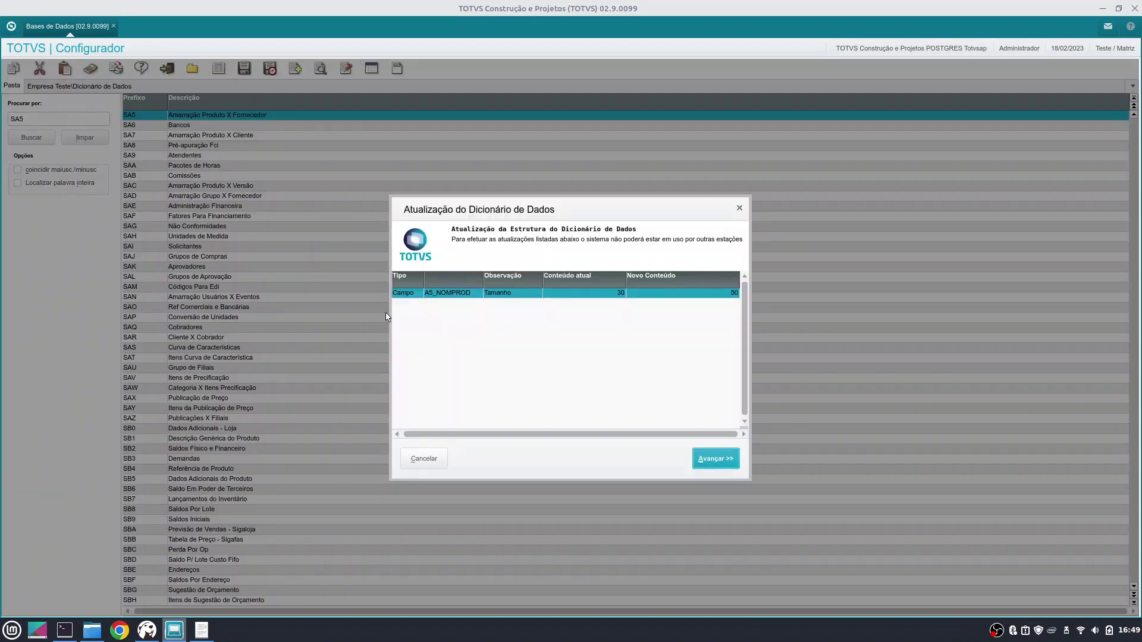
{"action": "left_click", "coordinate": [725, 460]}
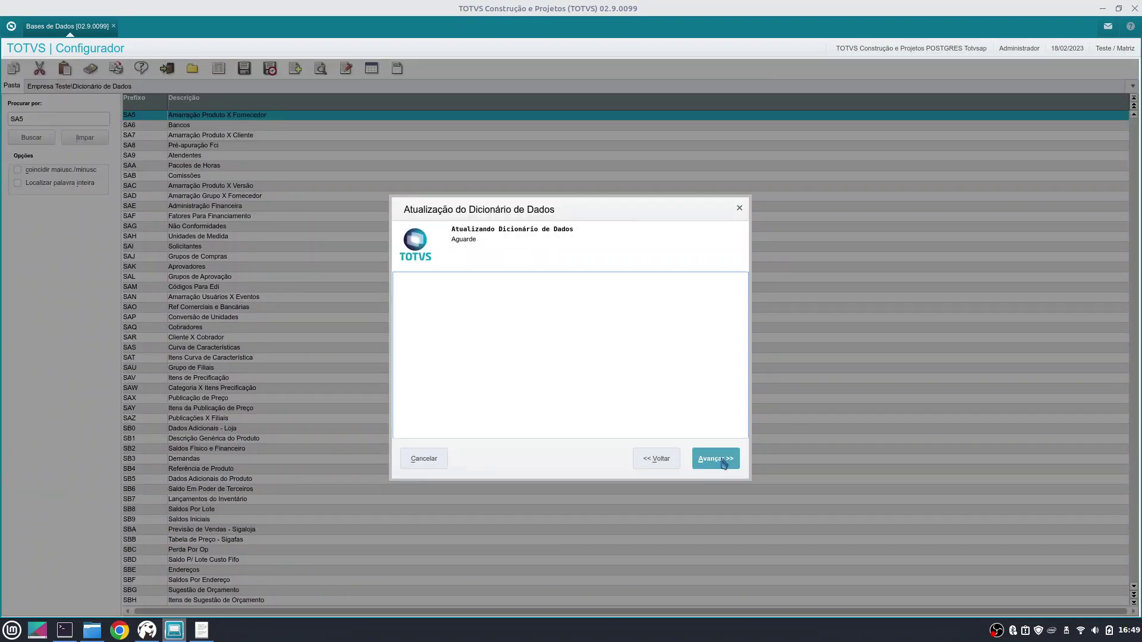
{"action": "left_click", "coordinate": [725, 461]}
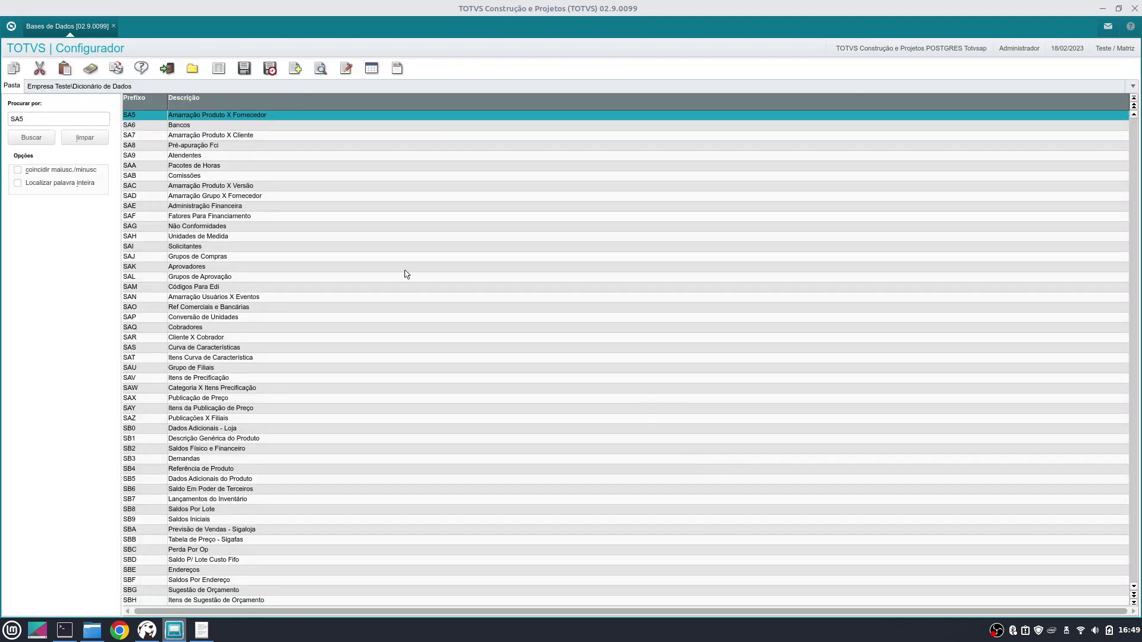
Search the data dictionary for SE2, then open the field list of the neighbouring SE1 table (Contas a Receber).
{"action": "left_click", "coordinate": [89, 125]}
{"action": "type", "text": "SE2"}
{"action": "key", "text": "Return"}
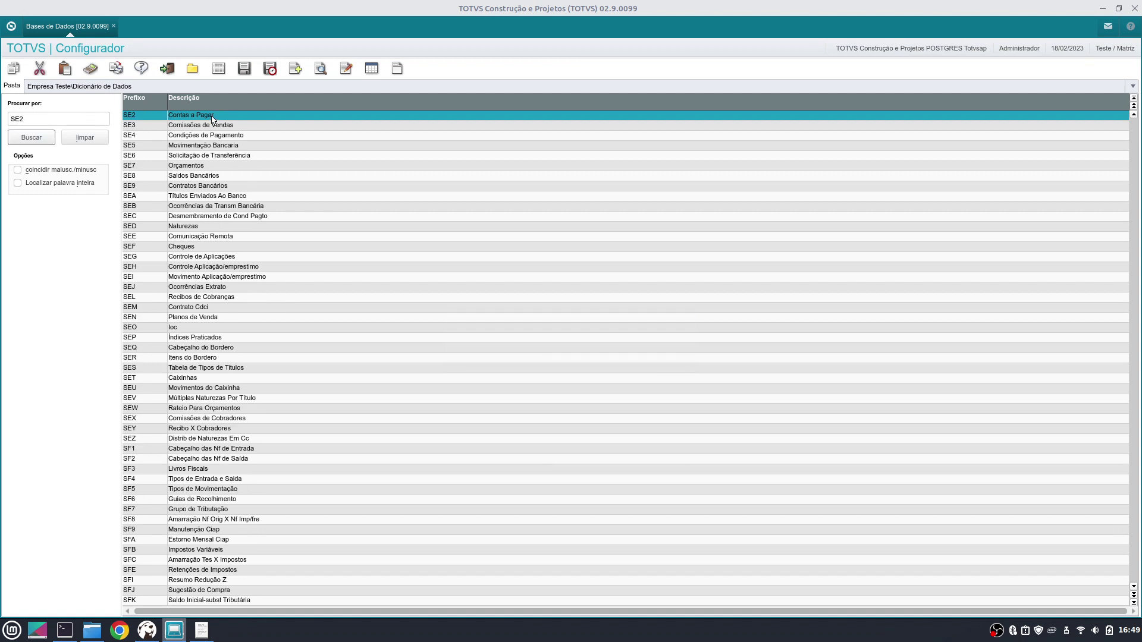
{"action": "key", "text": "Tab"}
{"action": "scroll", "coordinate": [208, 118], "scroll_direction": "up", "scroll_amount": 1}
{"action": "left_click", "coordinate": [354, 67]}
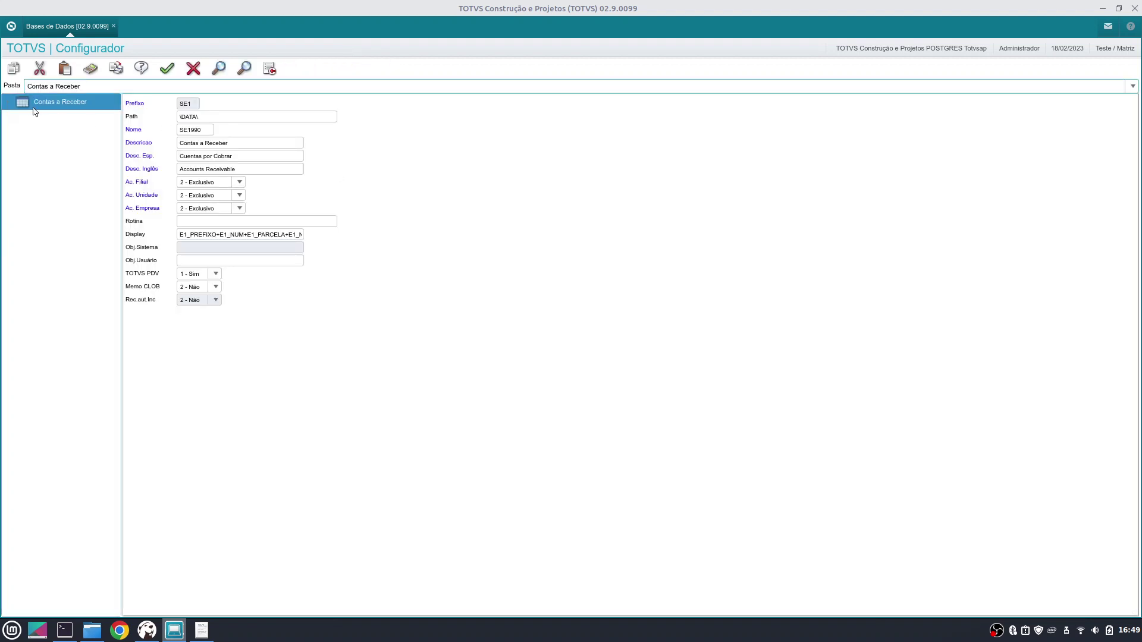
{"action": "left_click", "coordinate": [51, 119]}
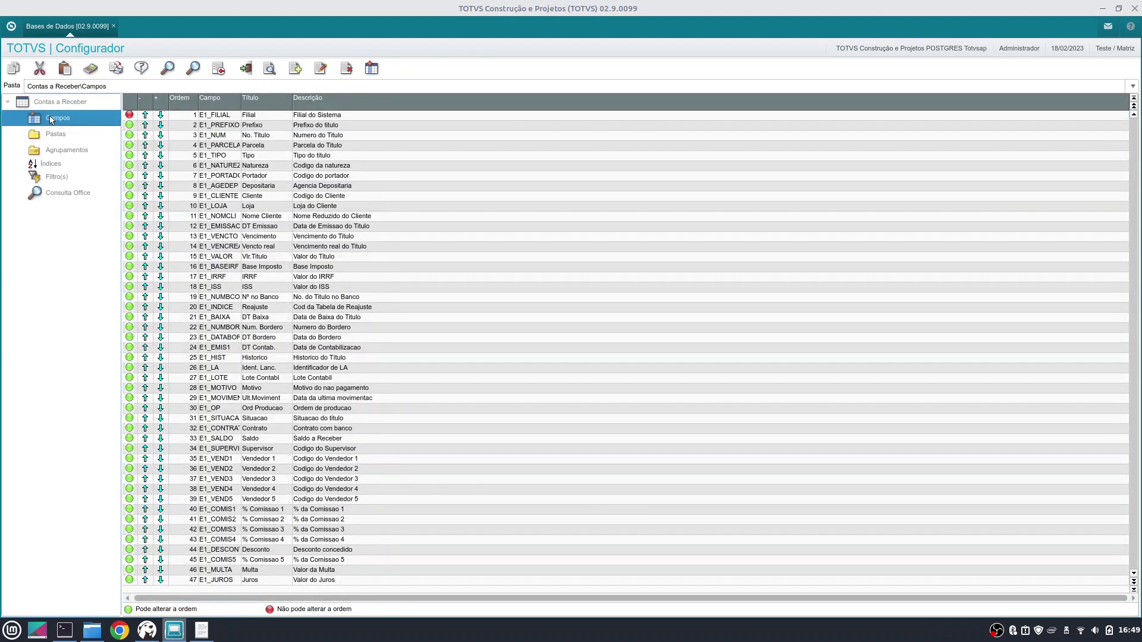
Open the E1_PARCELA field to examine its size and field group, and close it without saving.
{"action": "left_click", "coordinate": [231, 147]}
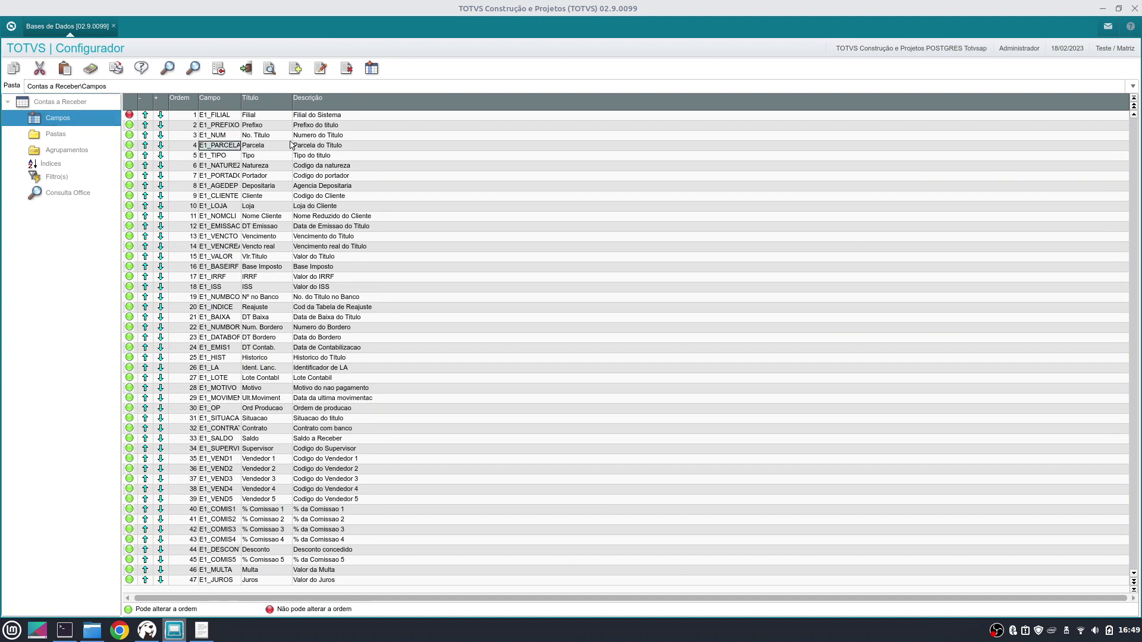
{"action": "left_click", "coordinate": [321, 69]}
{"action": "double_click", "coordinate": [257, 147]}
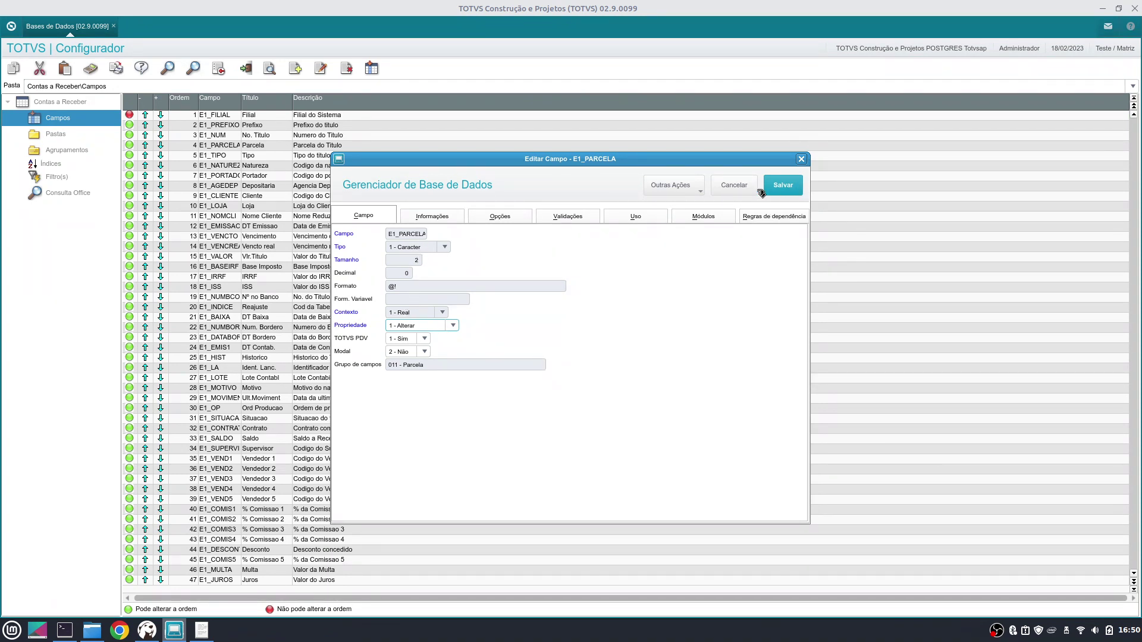
{"action": "left_click", "coordinate": [735, 186]}
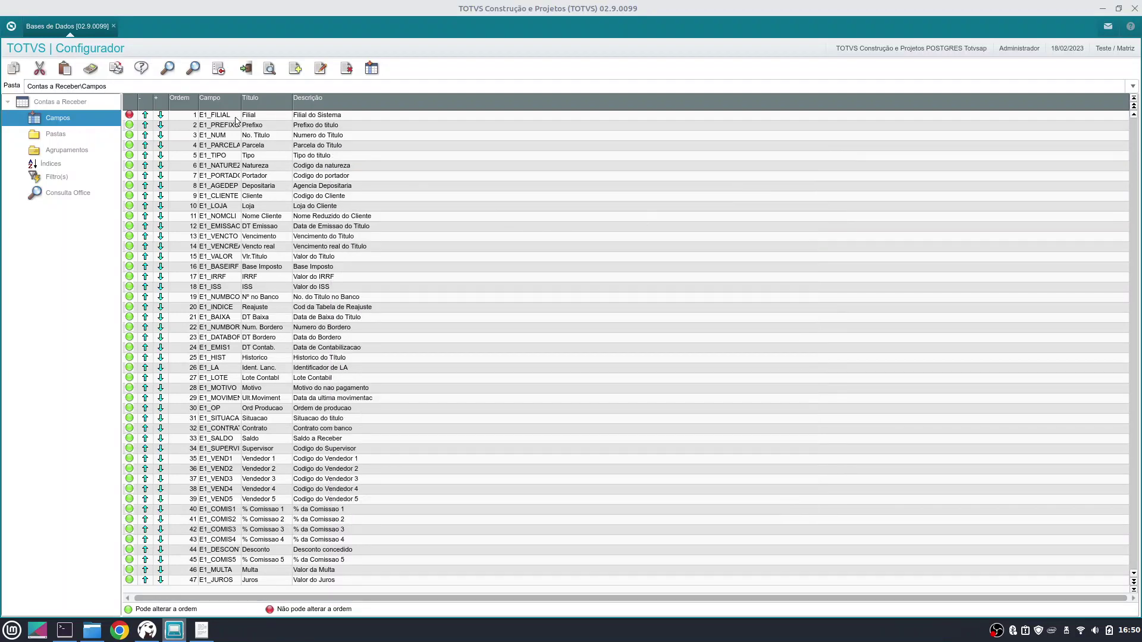
{"action": "left_click", "coordinate": [226, 147]}
Return to the data dictionary and open its list of field groups (Grupo de Campos).
{"action": "left_click", "coordinate": [247, 67]}
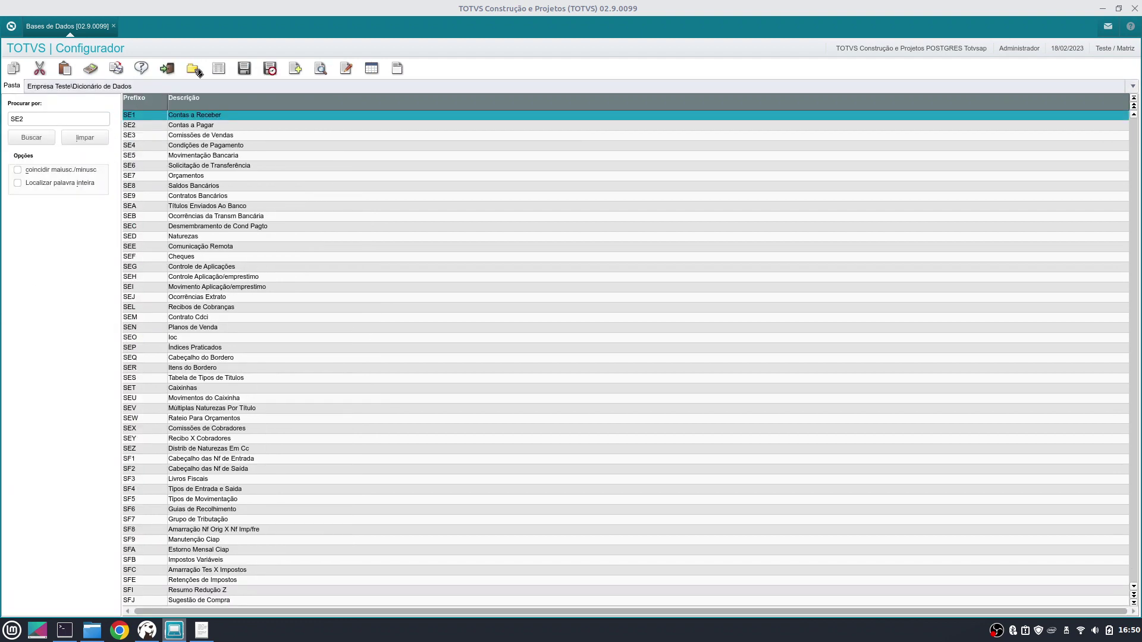
{"action": "left_click", "coordinate": [193, 69]}
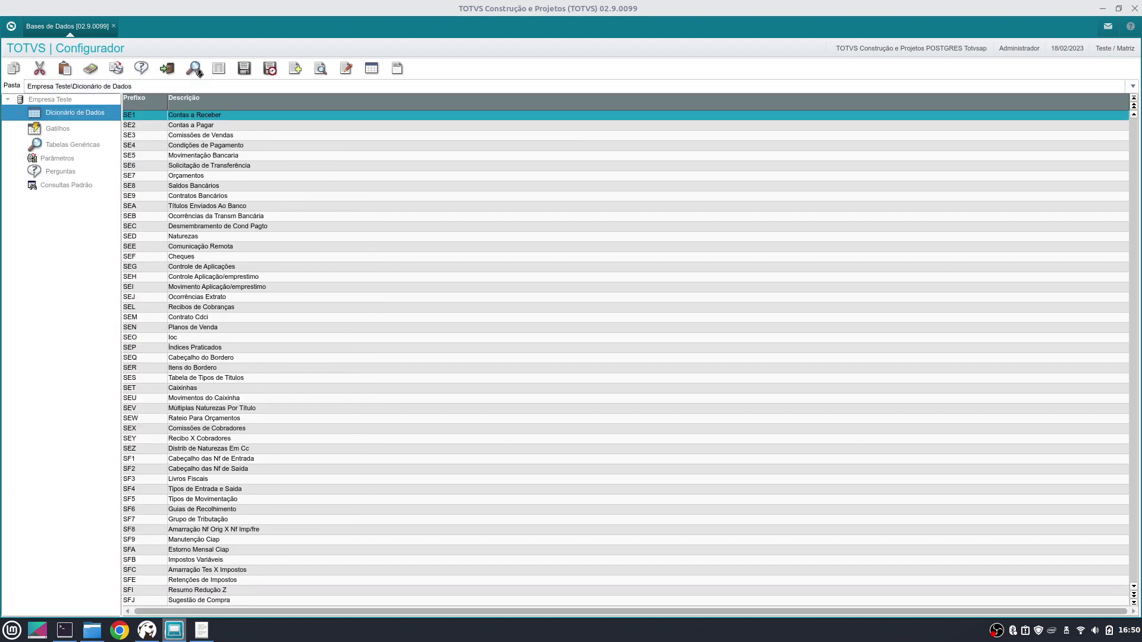
{"action": "left_click", "coordinate": [21, 113]}
{"action": "left_click", "coordinate": [57, 128]}
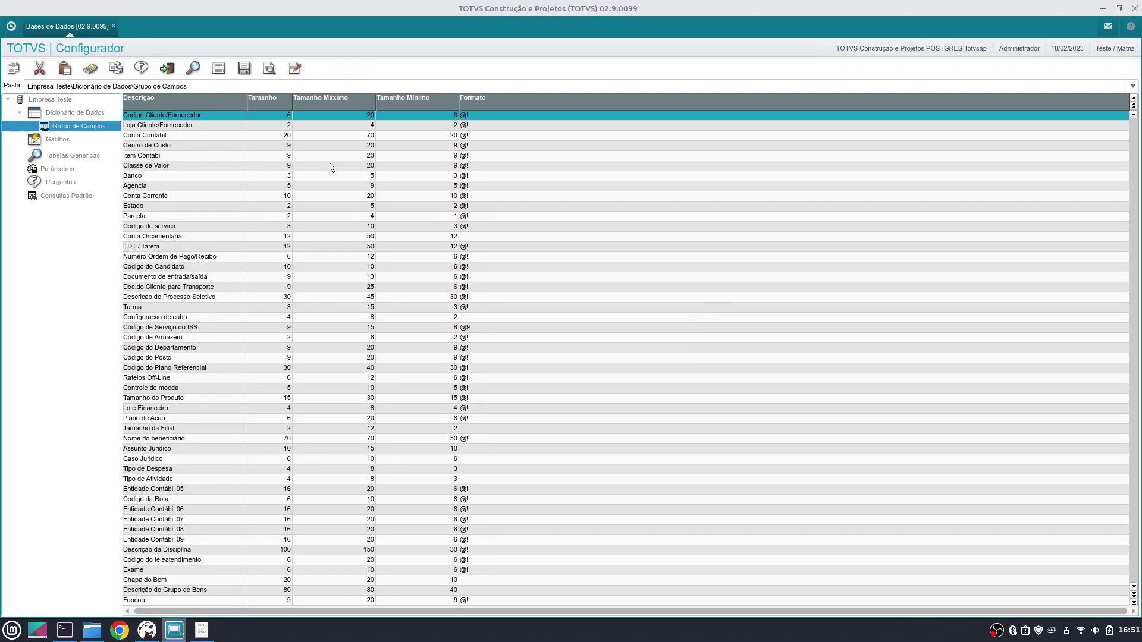
Set the size of the Parcela field group to 3 and confirm altering the group in the related tables.
{"action": "left_click", "coordinate": [137, 217]}
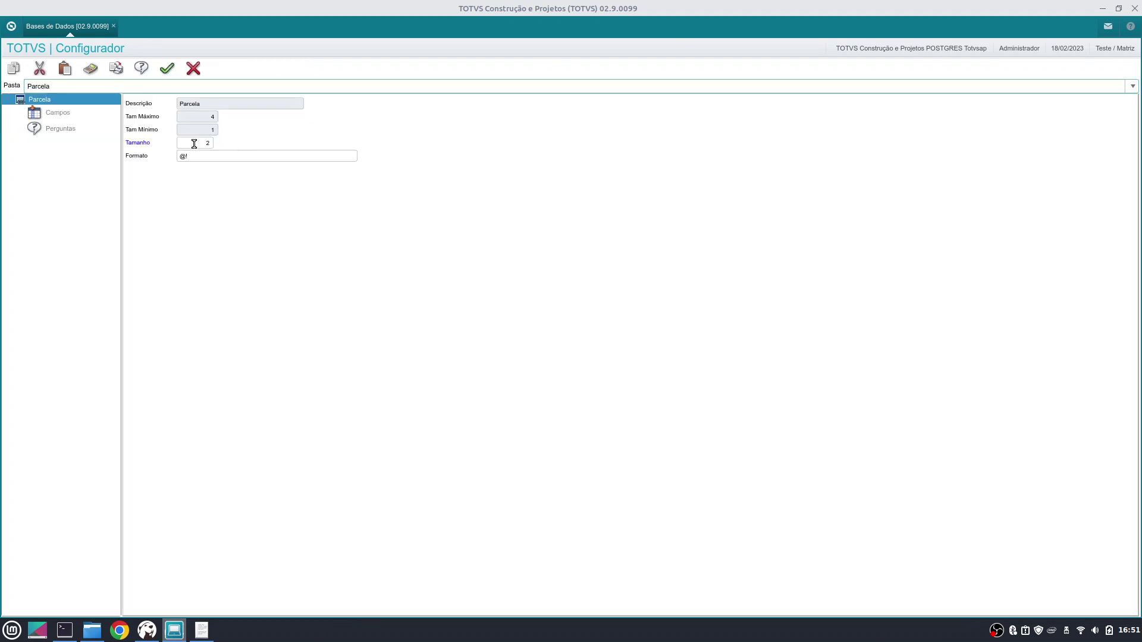
{"action": "left_click", "coordinate": [194, 144]}
{"action": "type", "text": "3"}
{"action": "key", "text": "Tab"}
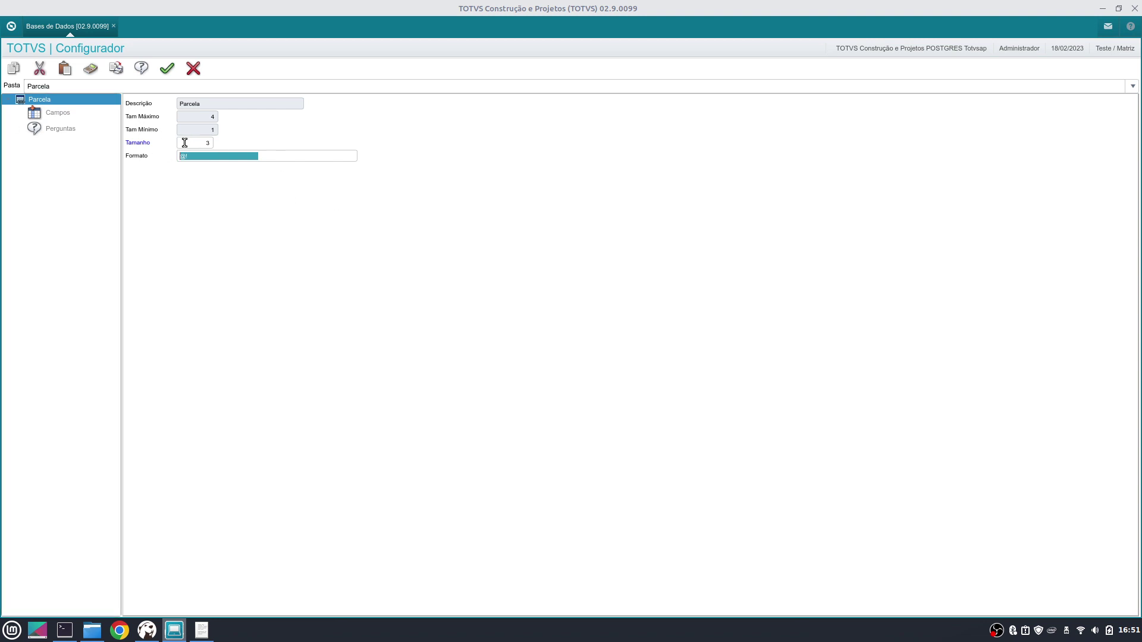
{"action": "left_click", "coordinate": [166, 69]}
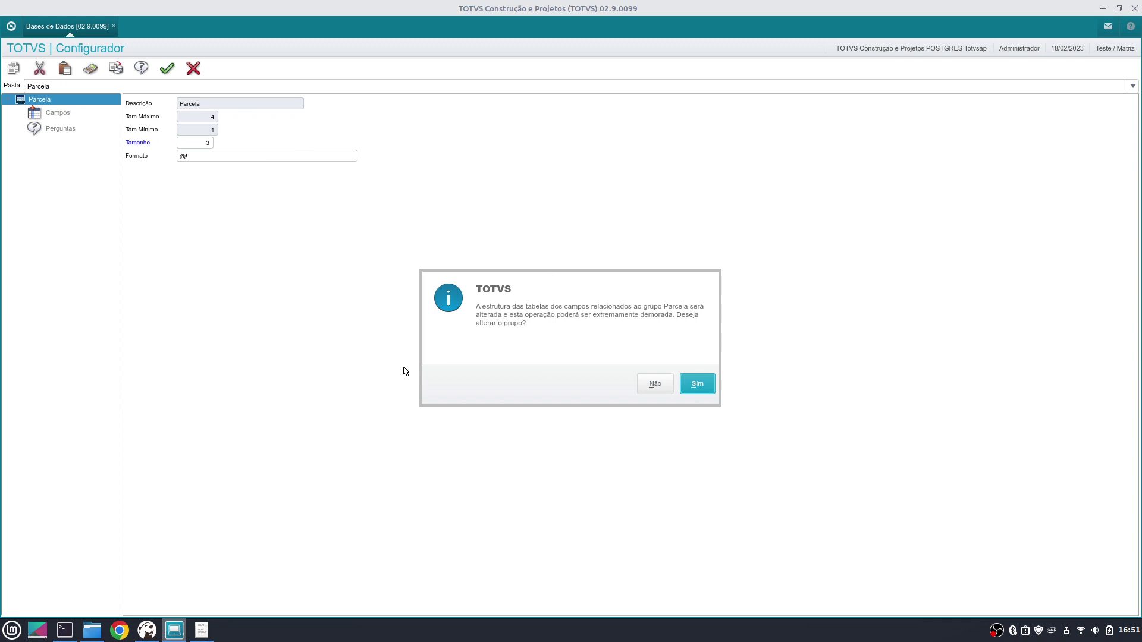
{"action": "left_click", "coordinate": [709, 388]}
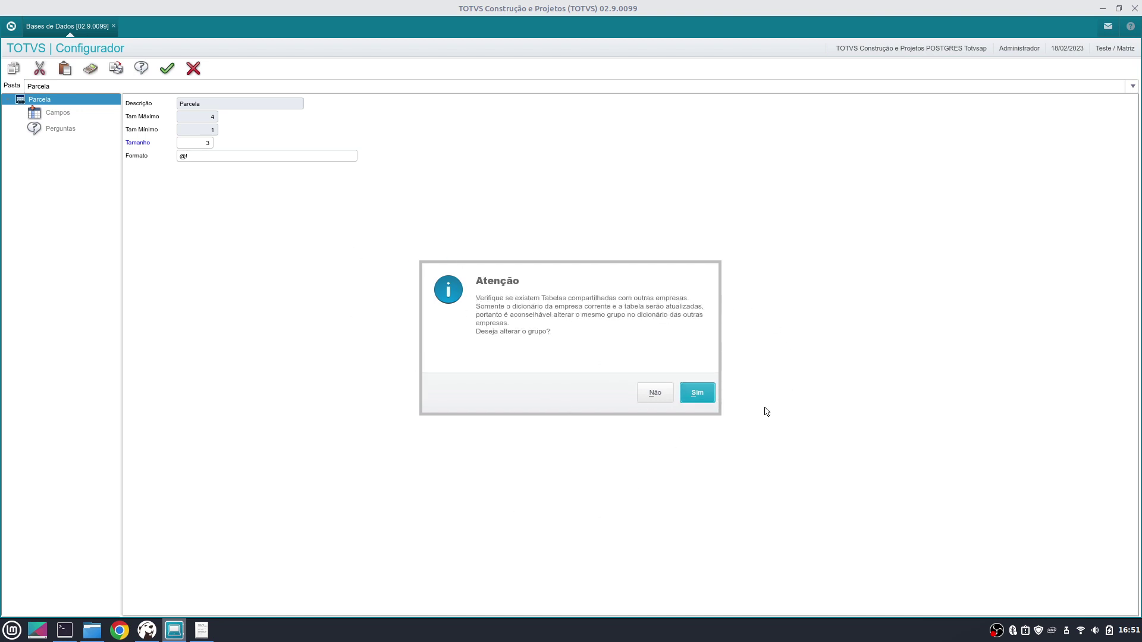
{"action": "left_click", "coordinate": [707, 390]}
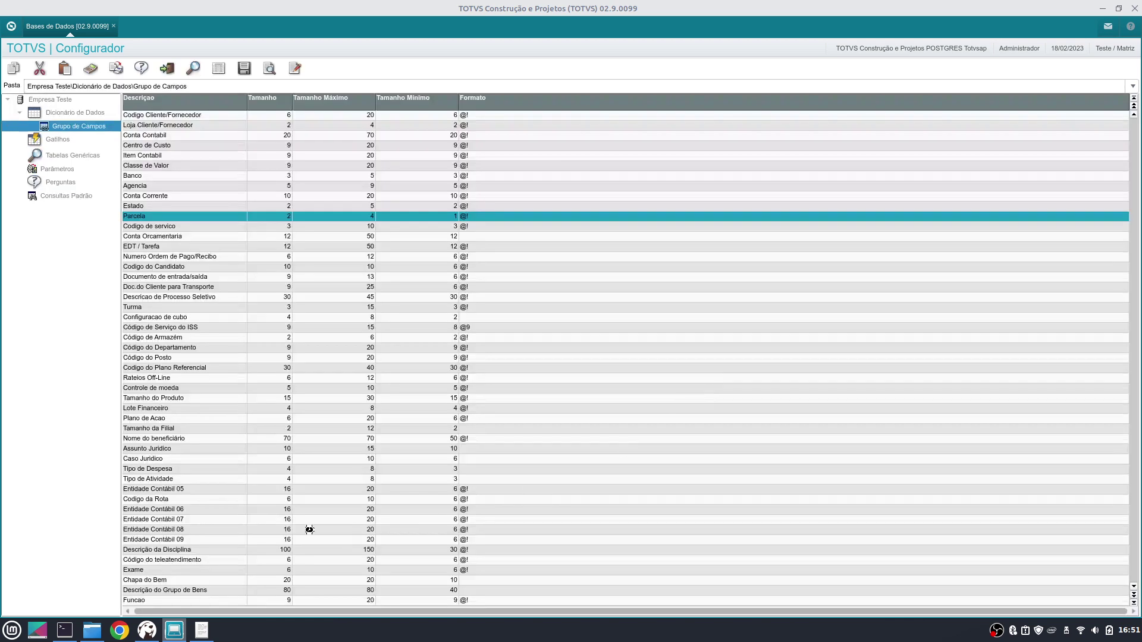
Apply the Parcela group's size change to the database by running the data dictionary update through to completion.
{"action": "left_click", "coordinate": [245, 69]}
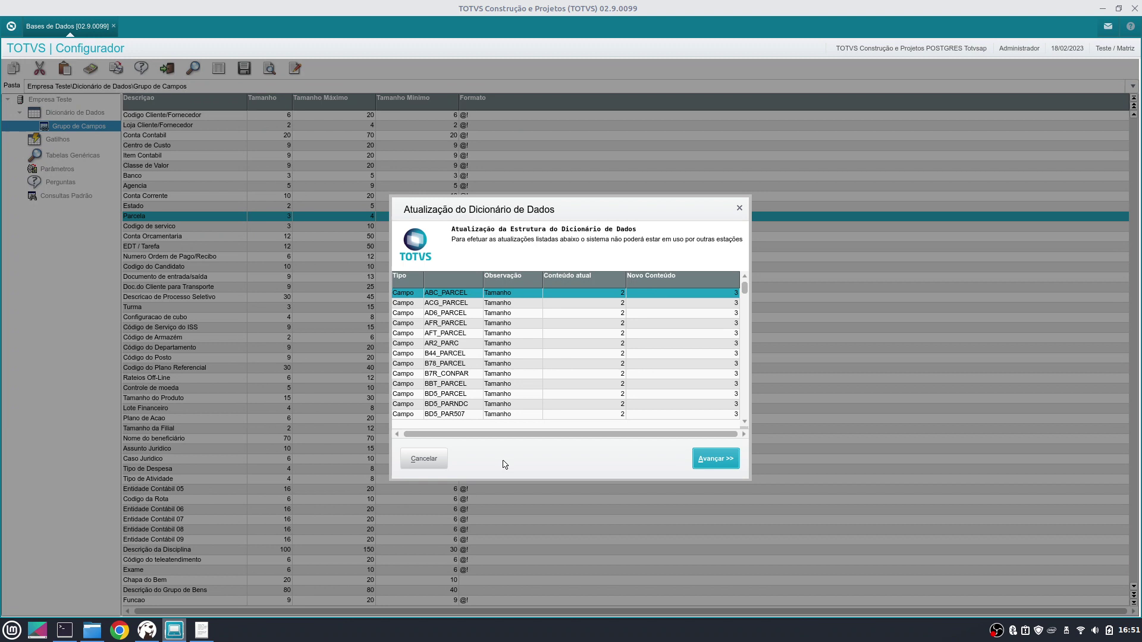
{"action": "left_click", "coordinate": [720, 462]}
{"action": "left_click", "coordinate": [721, 462]}
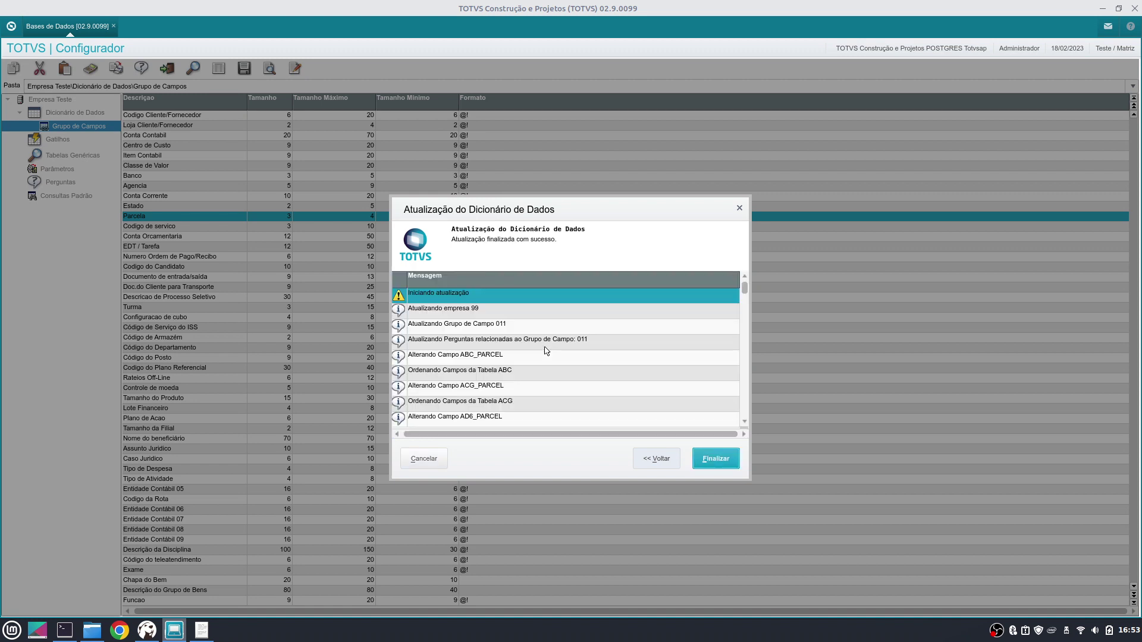
{"action": "left_click", "coordinate": [716, 459]}
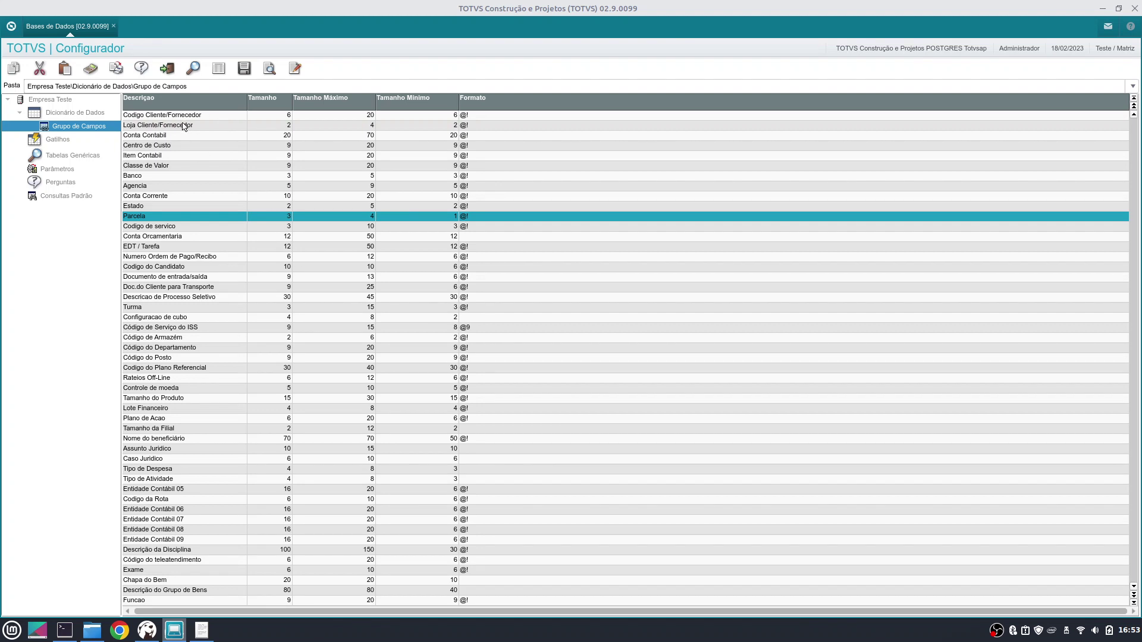
Examine the sizes of the Centro de Custo, Item Contabil, Codigo Cliente/Fornecedor and Loja Cliente/Fornecedor field groups.
{"action": "left_click", "coordinate": [252, 147]}
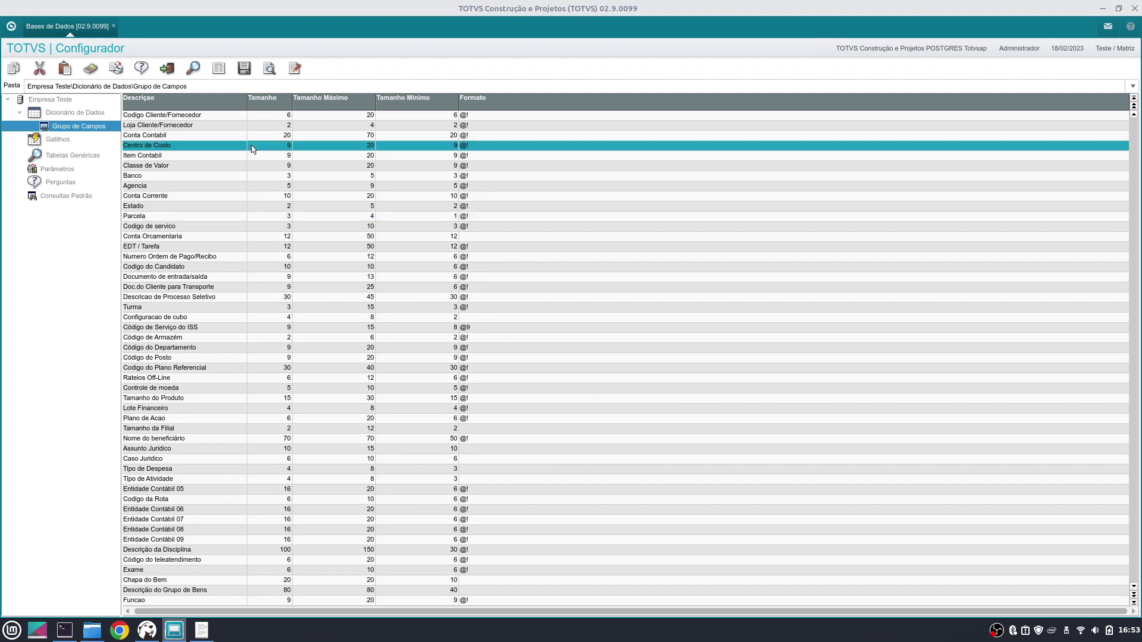
{"action": "left_click", "coordinate": [232, 157]}
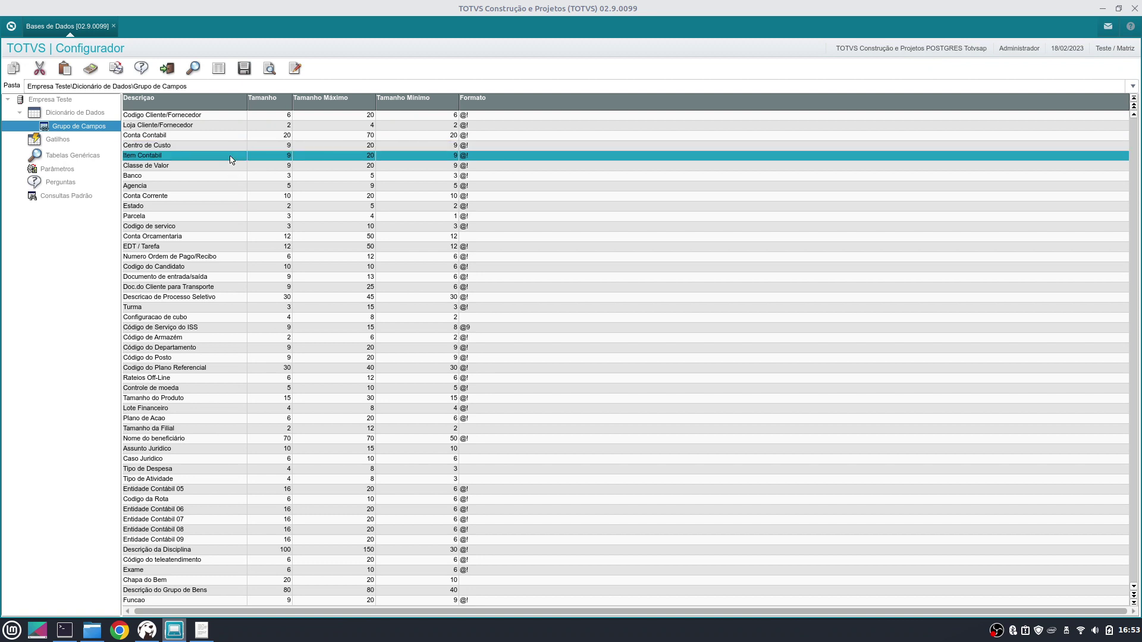
{"action": "left_click", "coordinate": [243, 114]}
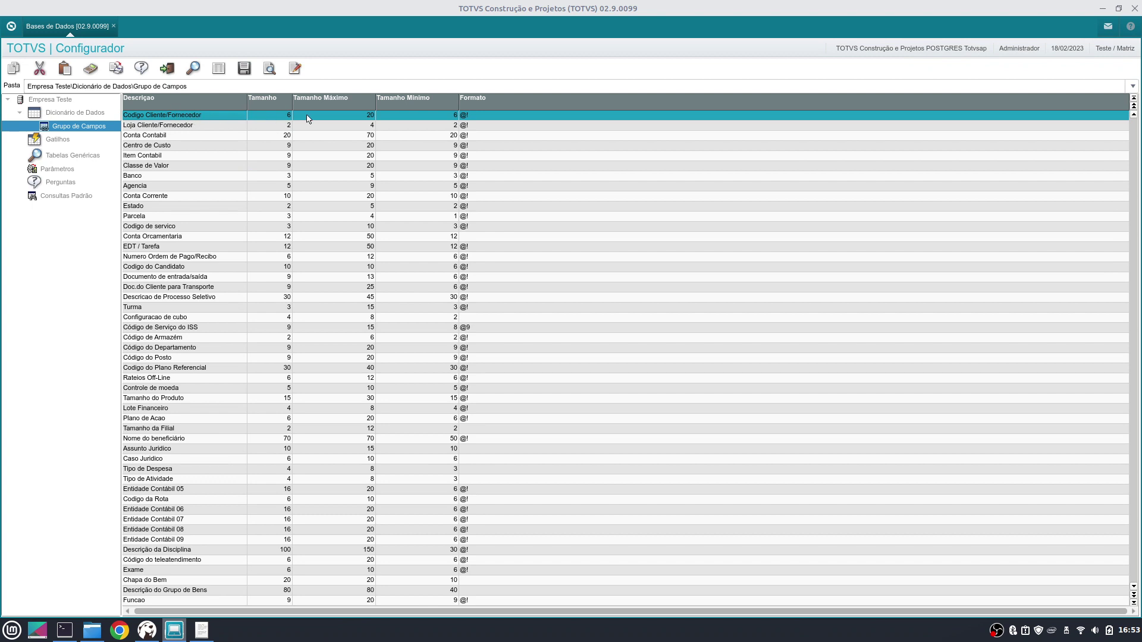
{"action": "left_click", "coordinate": [157, 126]}
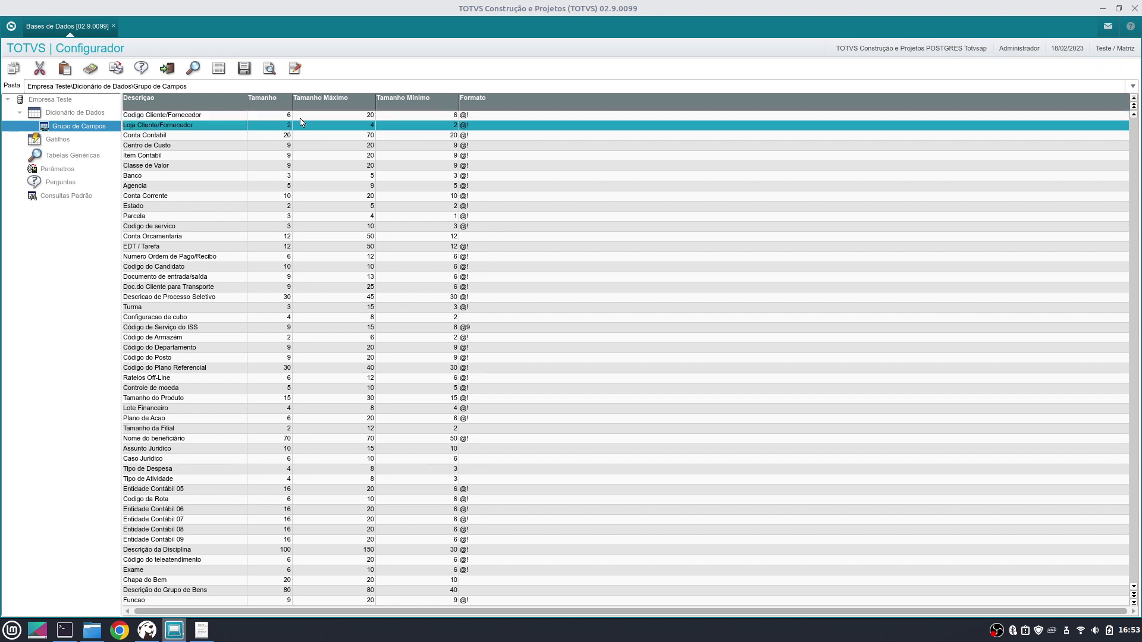
{"action": "left_click", "coordinate": [282, 119]}
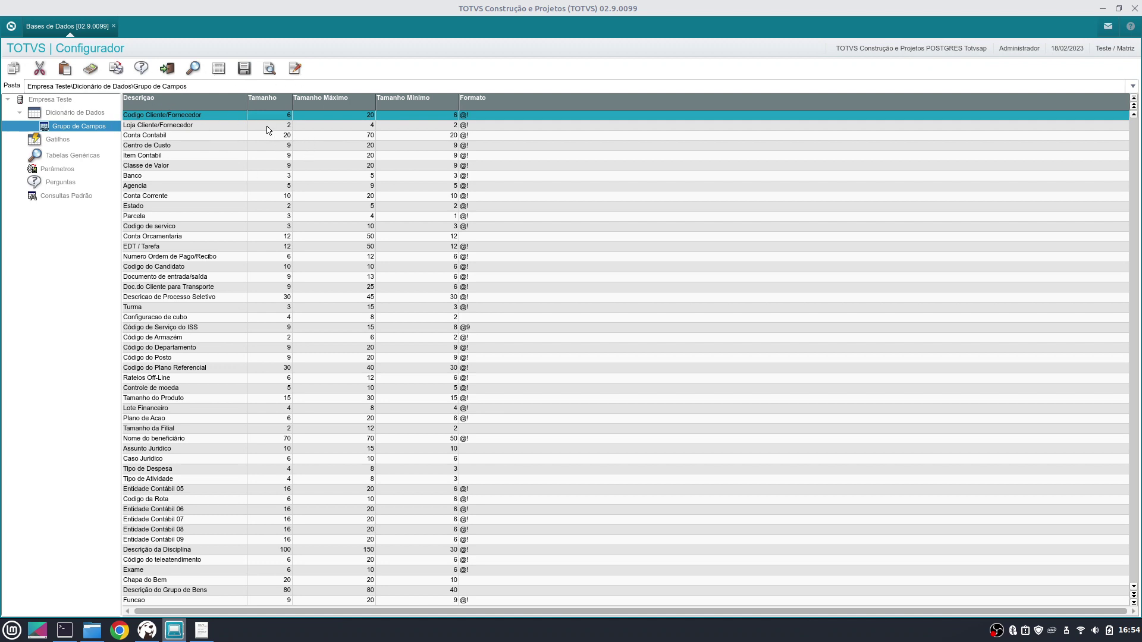
{"action": "left_click", "coordinate": [202, 127]}
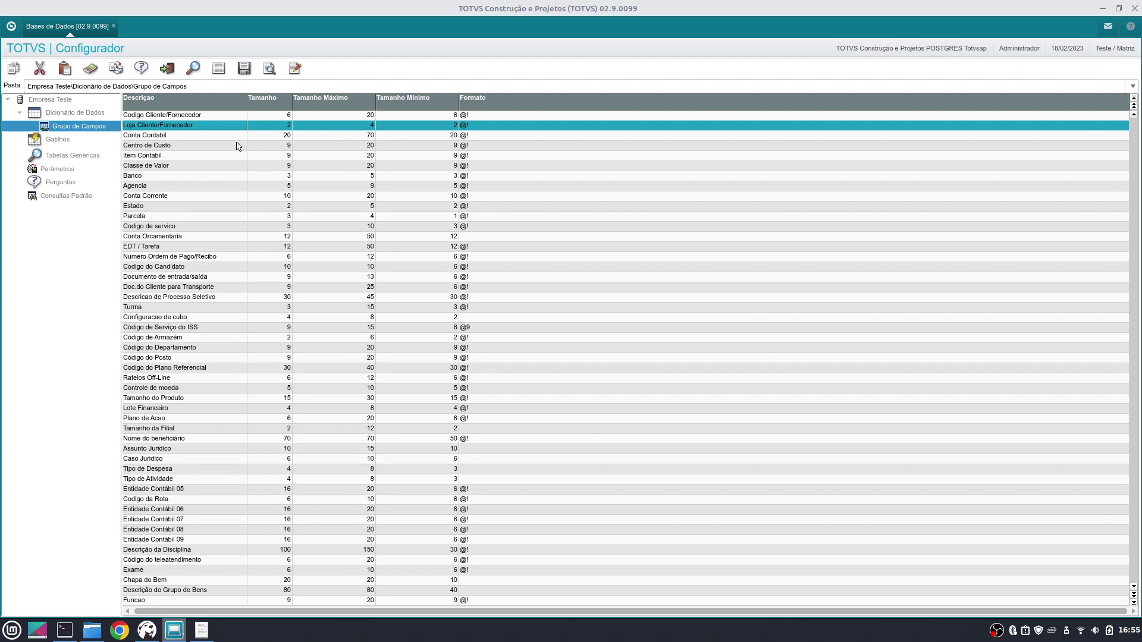
Return to the data dictionary, open the SE1 table's fields and check the E1_PARCELA field's size without saving.
{"action": "left_click", "coordinate": [96, 113]}
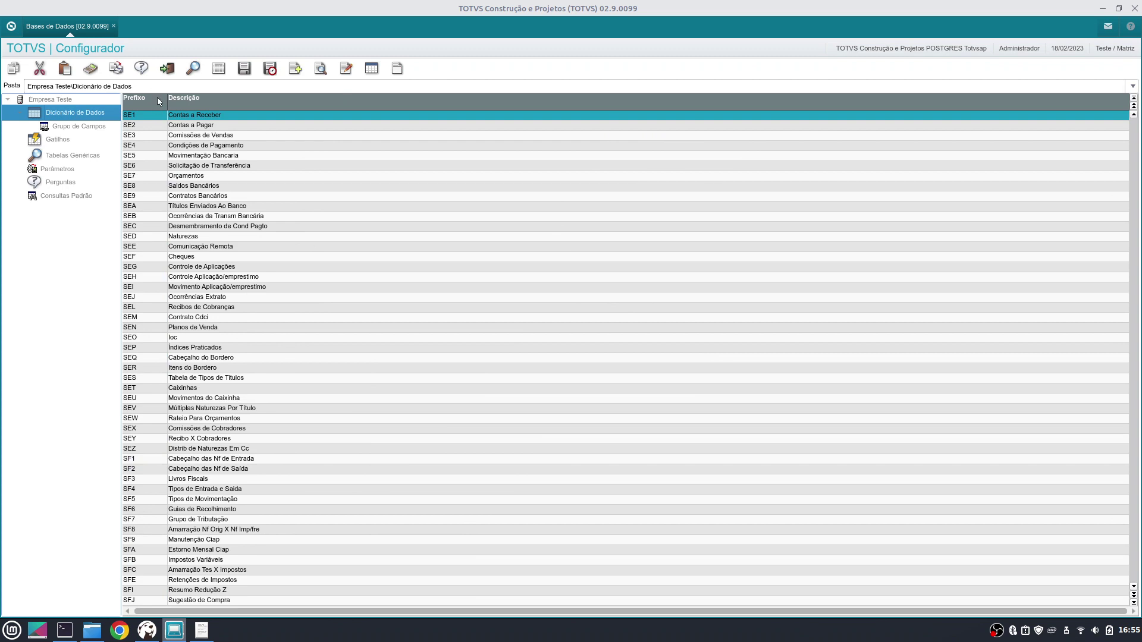
{"action": "left_click", "coordinate": [346, 70]}
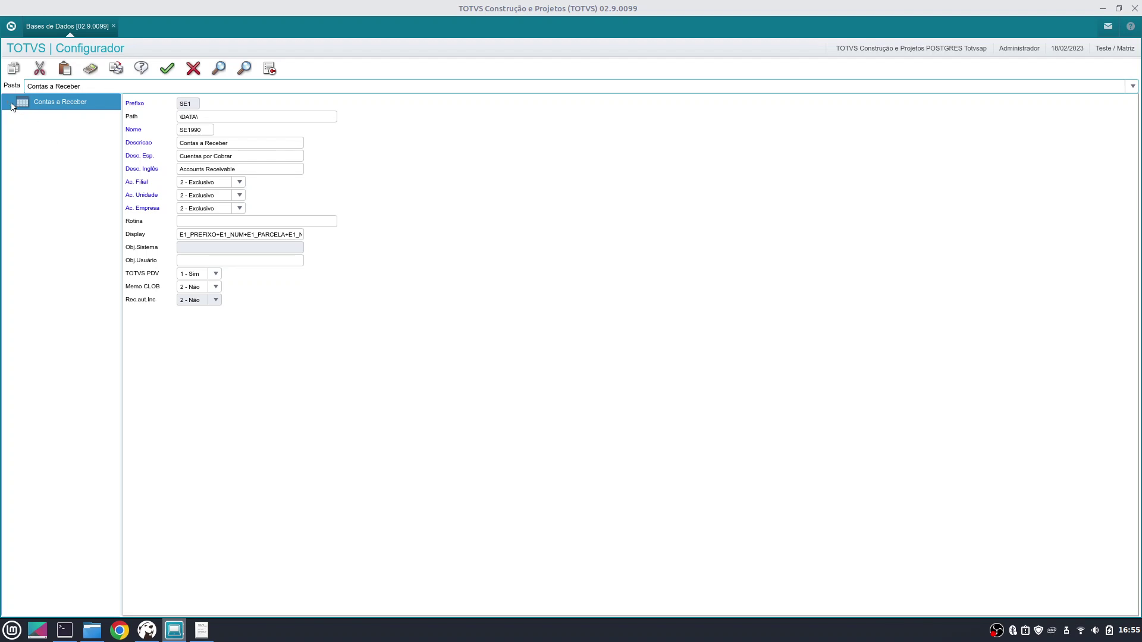
{"action": "left_click", "coordinate": [13, 103]}
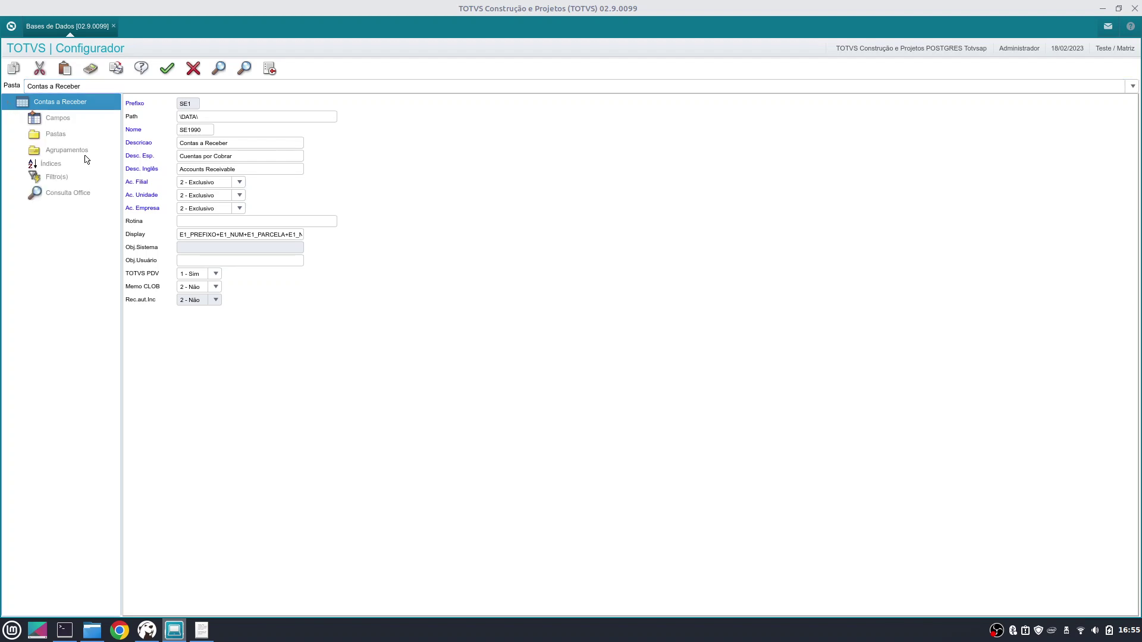
{"action": "left_click", "coordinate": [95, 123]}
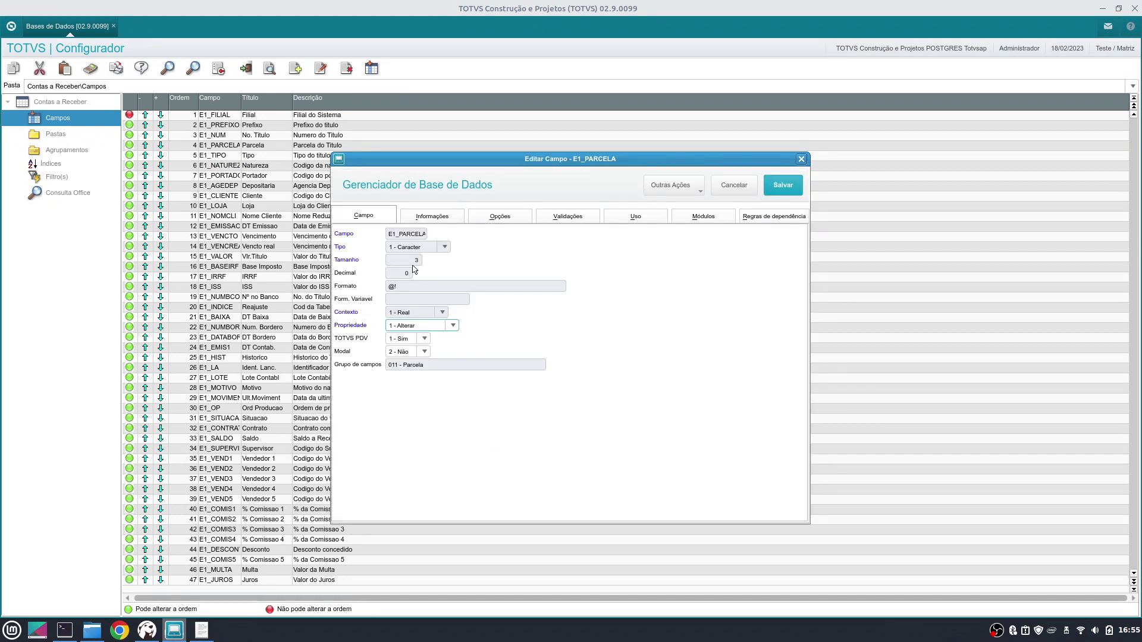
{"action": "left_click", "coordinate": [732, 185]}
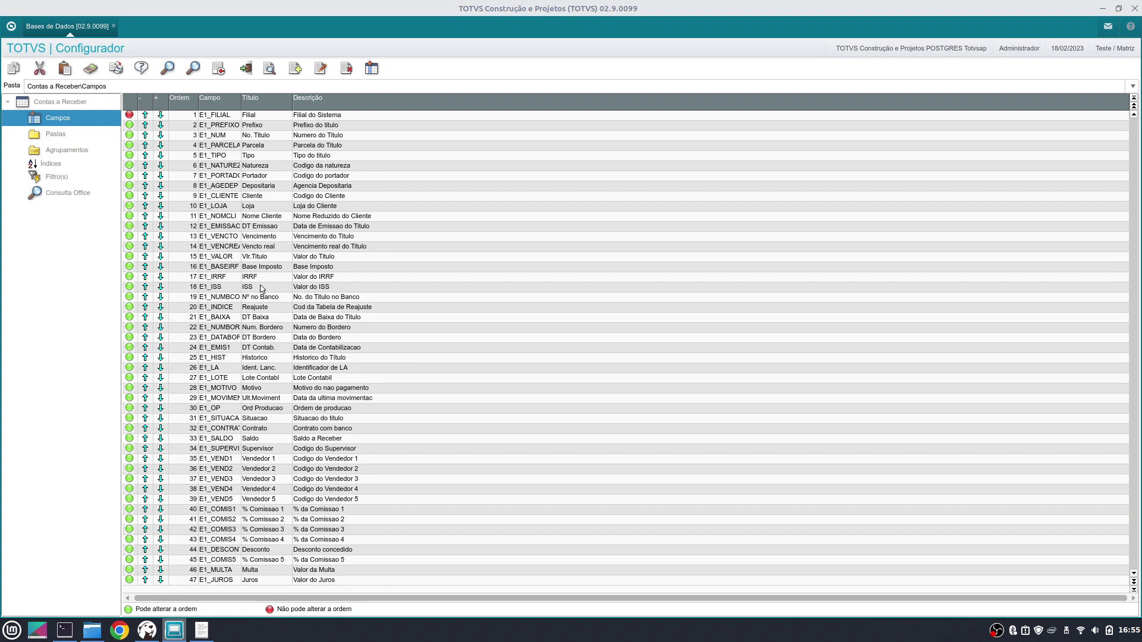
Mark the E1_SALDO field as used, change its Propriedade option and save the field.
{"action": "left_click", "coordinate": [231, 437]}
{"action": "left_click", "coordinate": [323, 68]}
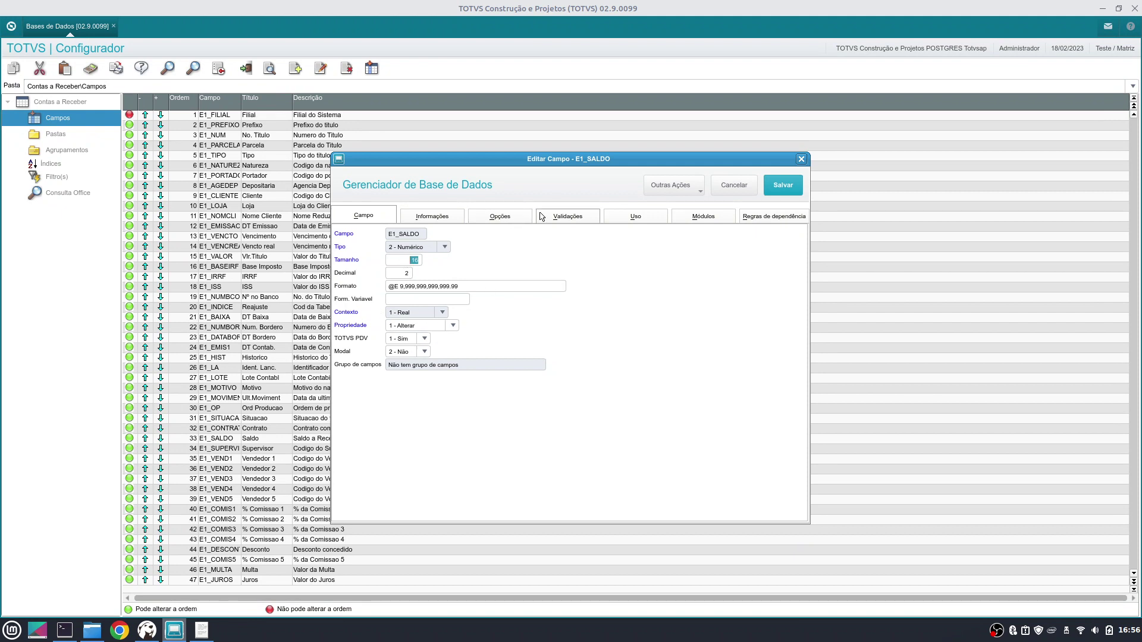
{"action": "left_click", "coordinate": [642, 218]}
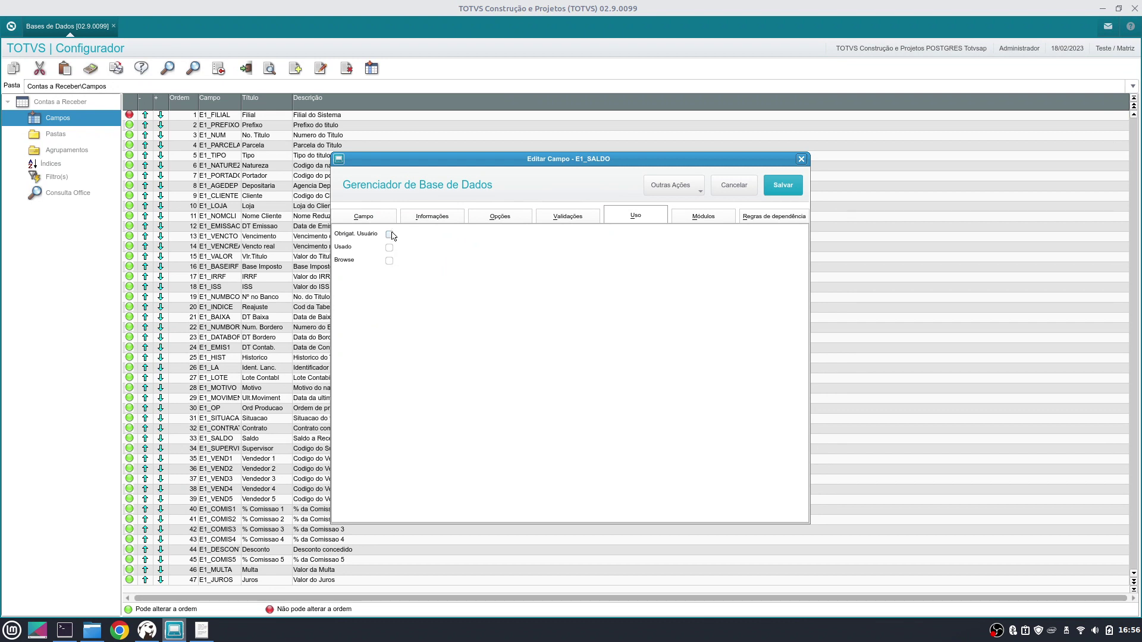
{"action": "left_click", "coordinate": [389, 247]}
{"action": "left_click", "coordinate": [387, 223]}
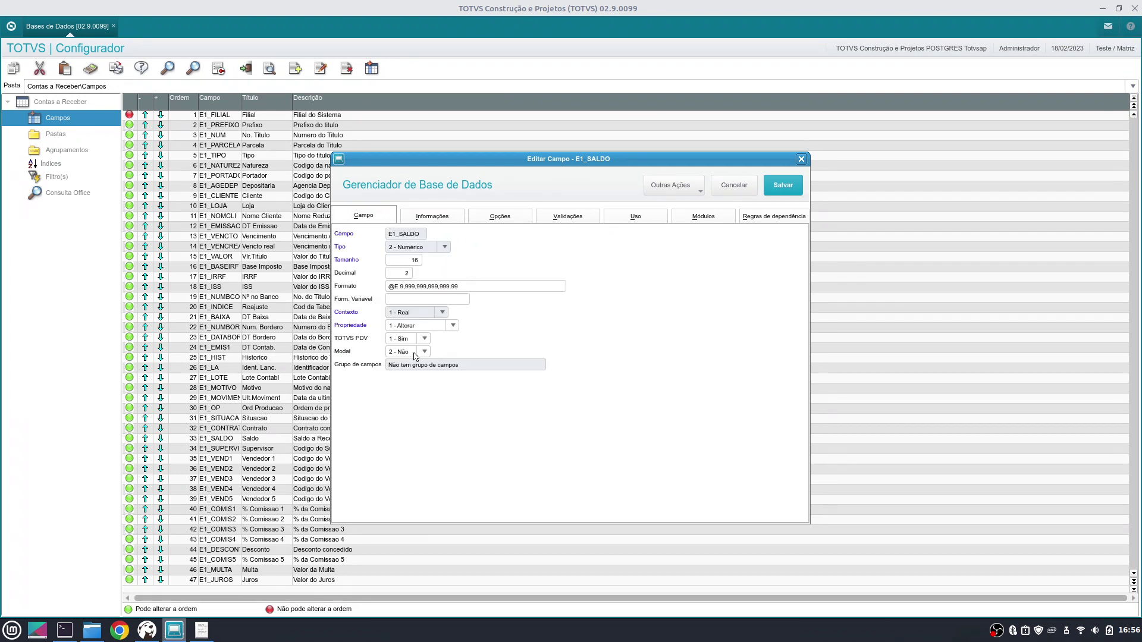
{"action": "left_click", "coordinate": [431, 329]}
{"action": "left_click", "coordinate": [427, 342]}
{"action": "left_click", "coordinate": [790, 192]}
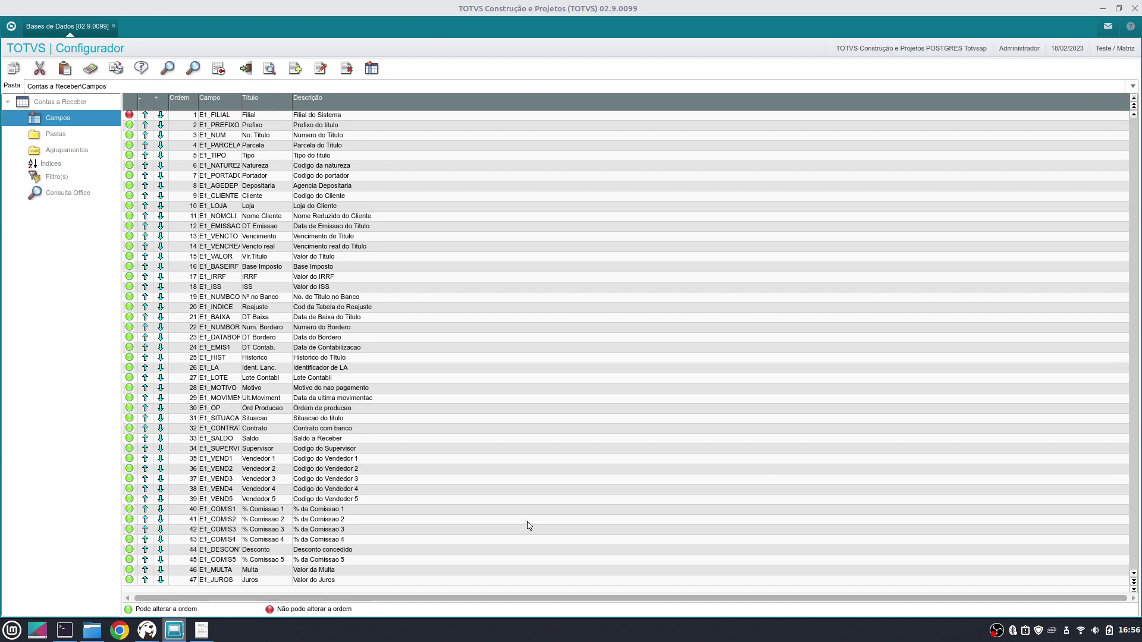
Open the E1_NUMBCO field, check its usage settings, change its Propriedade option and save it.
{"action": "left_click", "coordinate": [233, 296]}
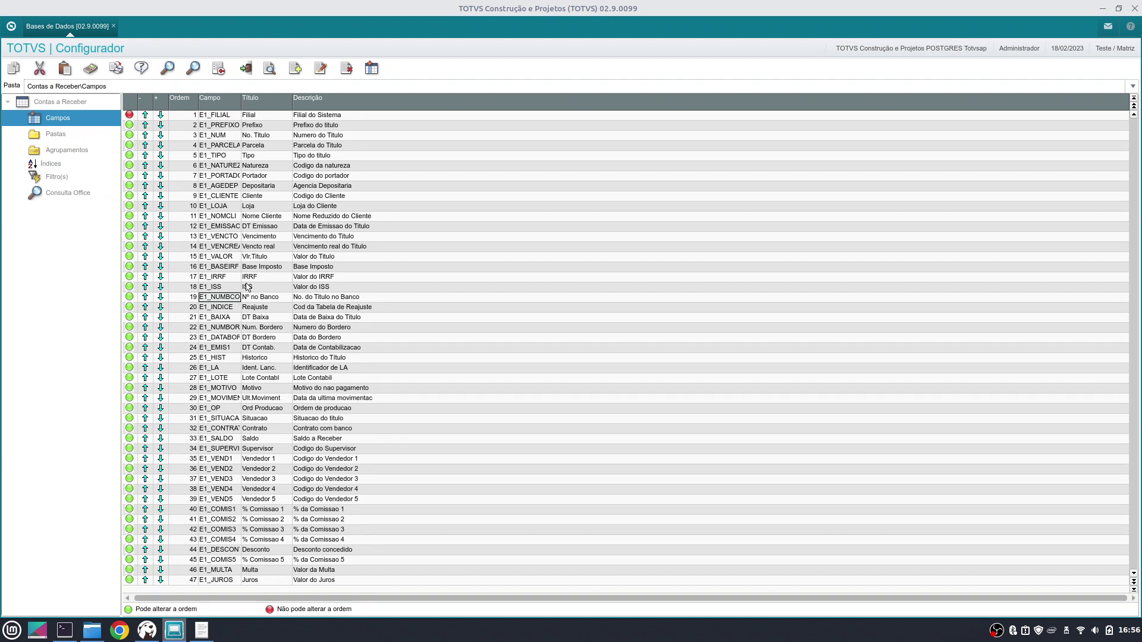
{"action": "left_click", "coordinate": [322, 72]}
{"action": "double_click", "coordinate": [216, 297]}
{"action": "left_click", "coordinate": [642, 221]}
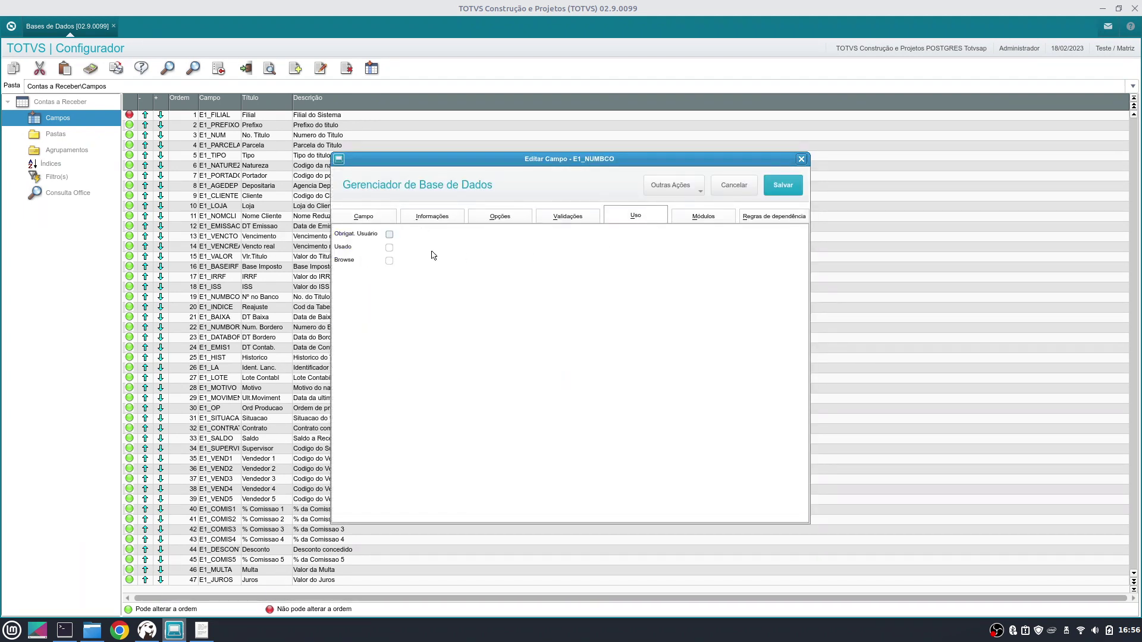
{"action": "left_click", "coordinate": [384, 213]}
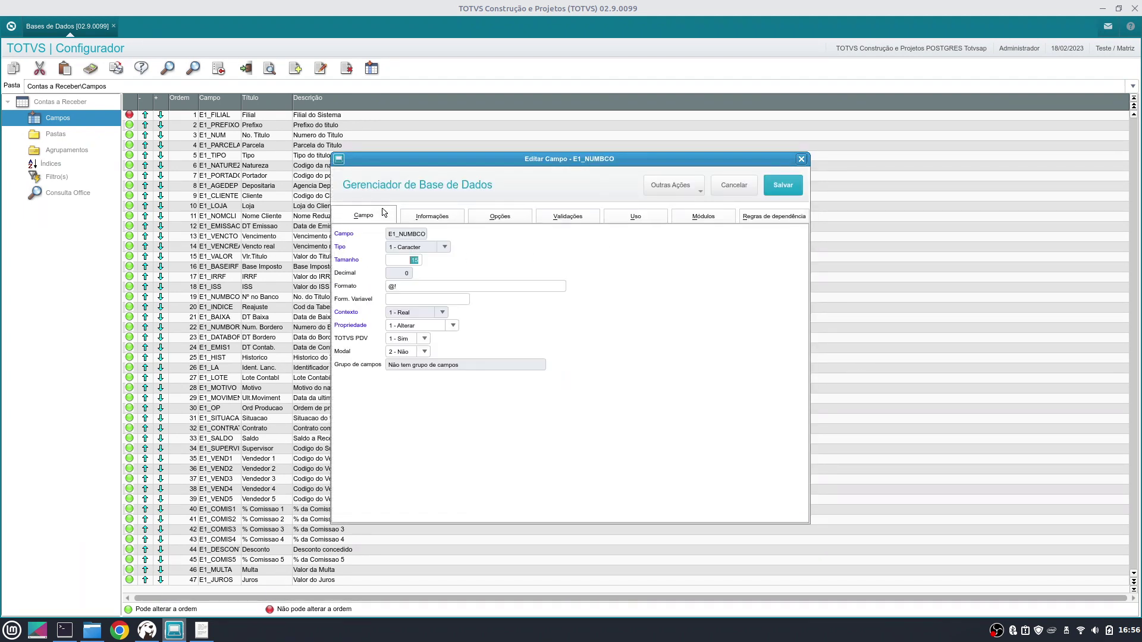
{"action": "left_click", "coordinate": [452, 326]}
{"action": "left_click", "coordinate": [416, 343]}
{"action": "left_click", "coordinate": [783, 185]}
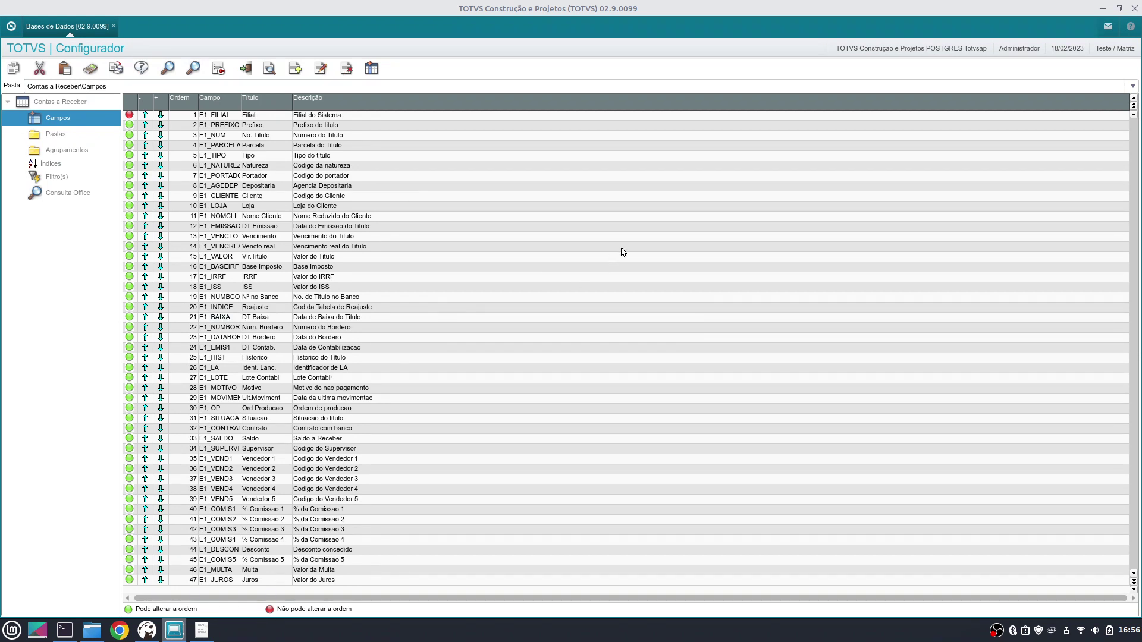
Check the E1_BAIXA field's usage settings, change its Propriedade option and save the field.
{"action": "left_click", "coordinate": [649, 218]}
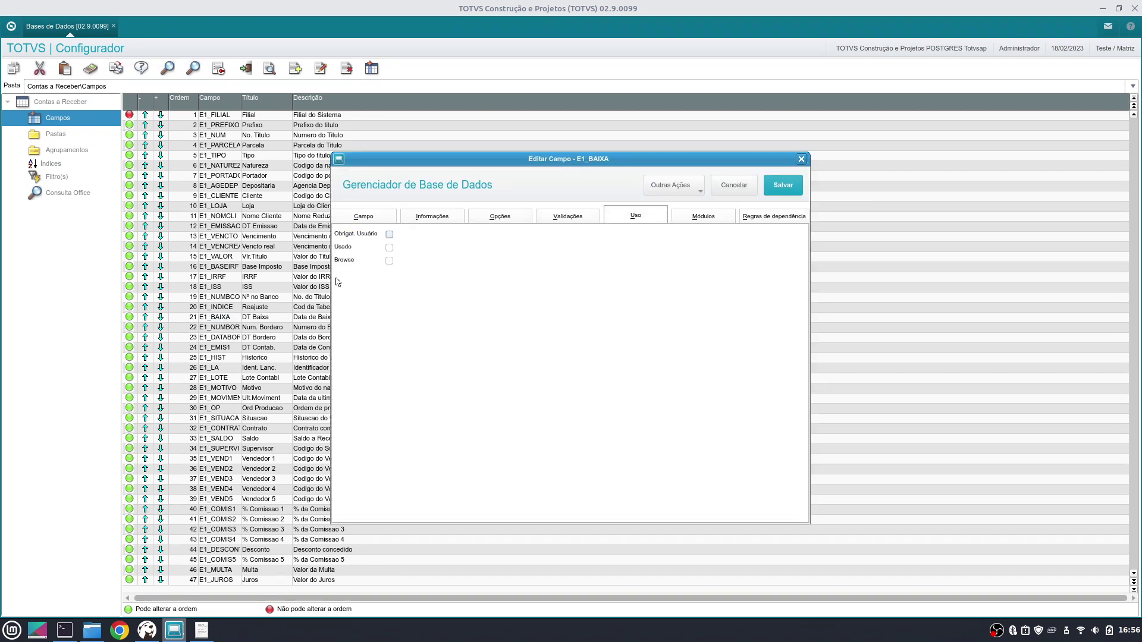
{"action": "left_click", "coordinate": [381, 216]}
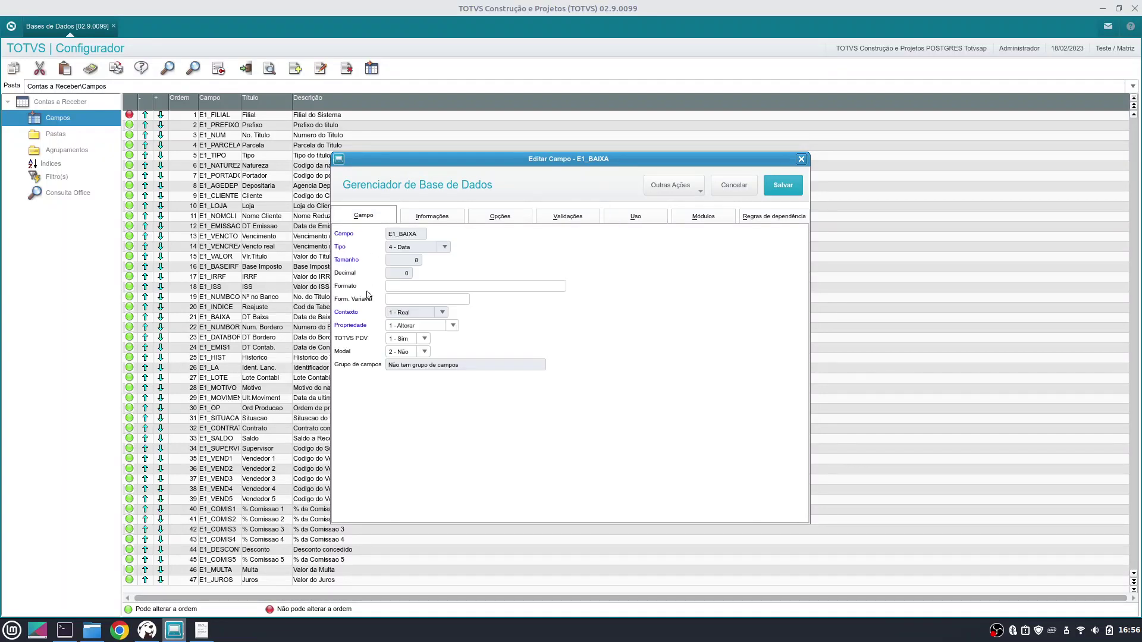
{"action": "left_click", "coordinate": [432, 327]}
{"action": "left_click", "coordinate": [434, 345]}
{"action": "left_click", "coordinate": [773, 191]}
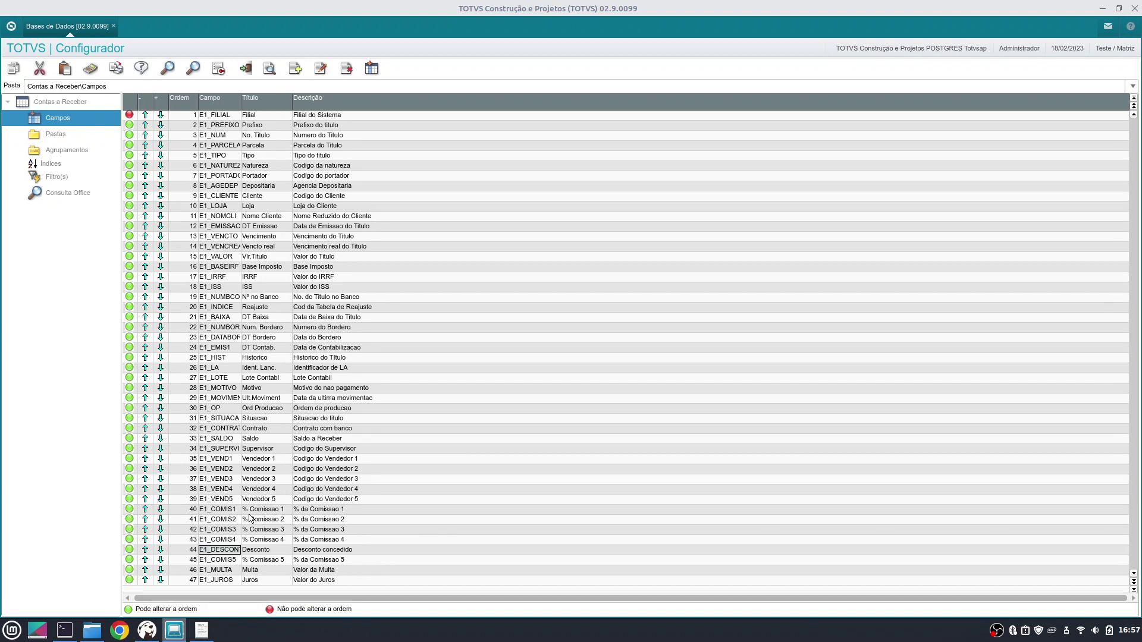
Look through the remaining SE1 fields, continuing down the list as far as E1_MATRIC.
{"action": "scroll", "coordinate": [290, 456], "scroll_direction": "down", "scroll_amount": 5}
{"action": "scroll", "coordinate": [291, 456], "scroll_direction": "down", "scroll_amount": 5}
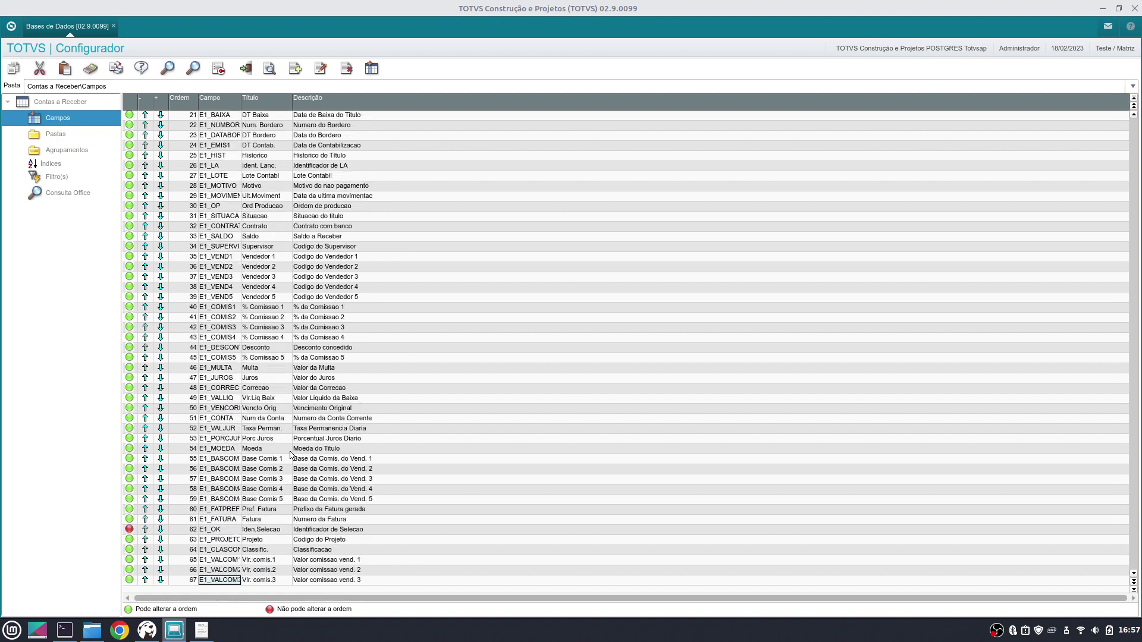
{"action": "left_click", "coordinate": [243, 460]}
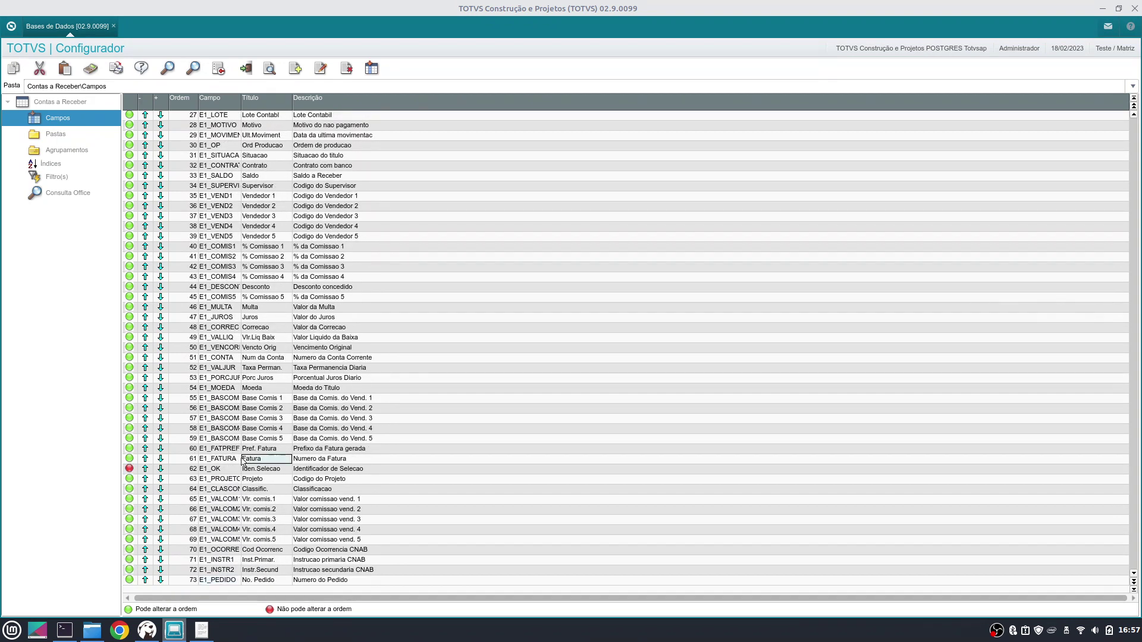
{"action": "left_click", "coordinate": [225, 461]}
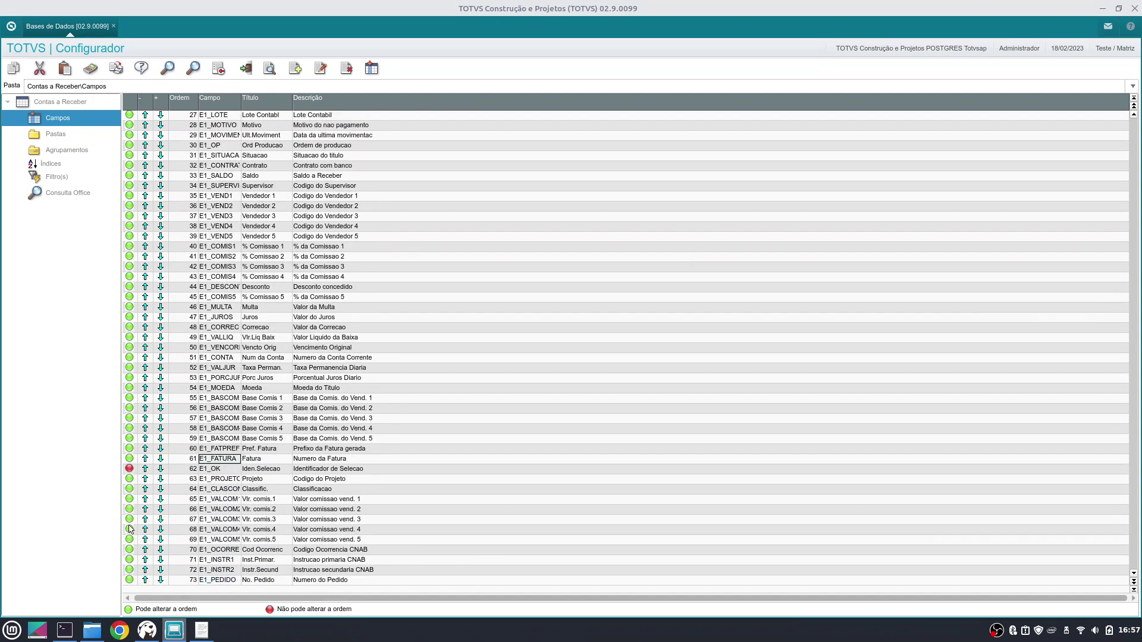
{"action": "key", "text": "Down"}
{"action": "key", "text": "Down"}
{"action": "key", "text": "Down"}
{"action": "key", "text": "Down"}
{"action": "key", "text": "Down"}
{"action": "key", "text": "Down"}
{"action": "key", "text": "Down"}
{"action": "key", "text": "Down"}
{"action": "key", "text": "Down"}
{"action": "key", "text": "Down"}
{"action": "key", "text": "Down"}
{"action": "key", "text": "Down"}
{"action": "key", "text": "Down"}
{"action": "key", "text": "Down"}
{"action": "key", "text": "Down"}
{"action": "key", "text": "Down"}
{"action": "key", "text": "Down"}
{"action": "key", "text": "Down"}
{"action": "key", "text": "Down"}
{"action": "key", "text": "Down"}
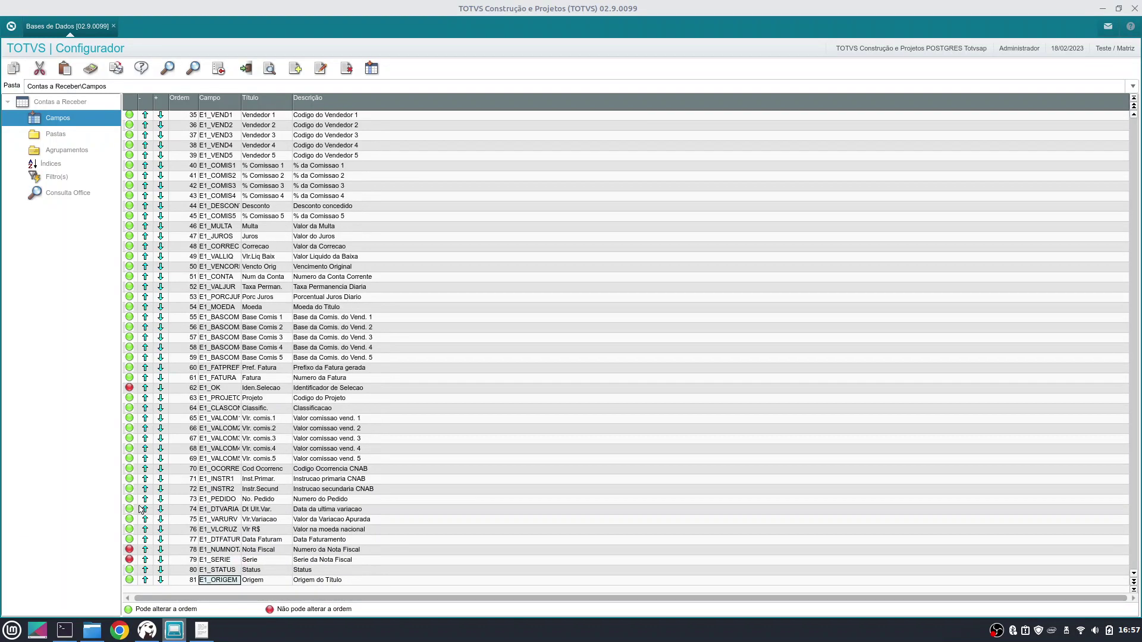
{"action": "key", "text": "Down"}
{"action": "key", "text": "Down"}
{"action": "key", "text": "Down"}
{"action": "key", "text": "Down"}
{"action": "key", "text": "Down"}
{"action": "key", "text": "Down"}
{"action": "key", "text": "Down"}
{"action": "key", "text": "Down"}
{"action": "key", "text": "Down"}
{"action": "key", "text": "Down"}
{"action": "key", "text": "Down"}
{"action": "key", "text": "Down"}
{"action": "key", "text": "Down"}
{"action": "key", "text": "Down"}
{"action": "key", "text": "Down"}
{"action": "key", "text": "Down"}
{"action": "key", "text": "Down"}
{"action": "key", "text": "Down"}
{"action": "key", "text": "Down"}
{"action": "key", "text": "Down"}
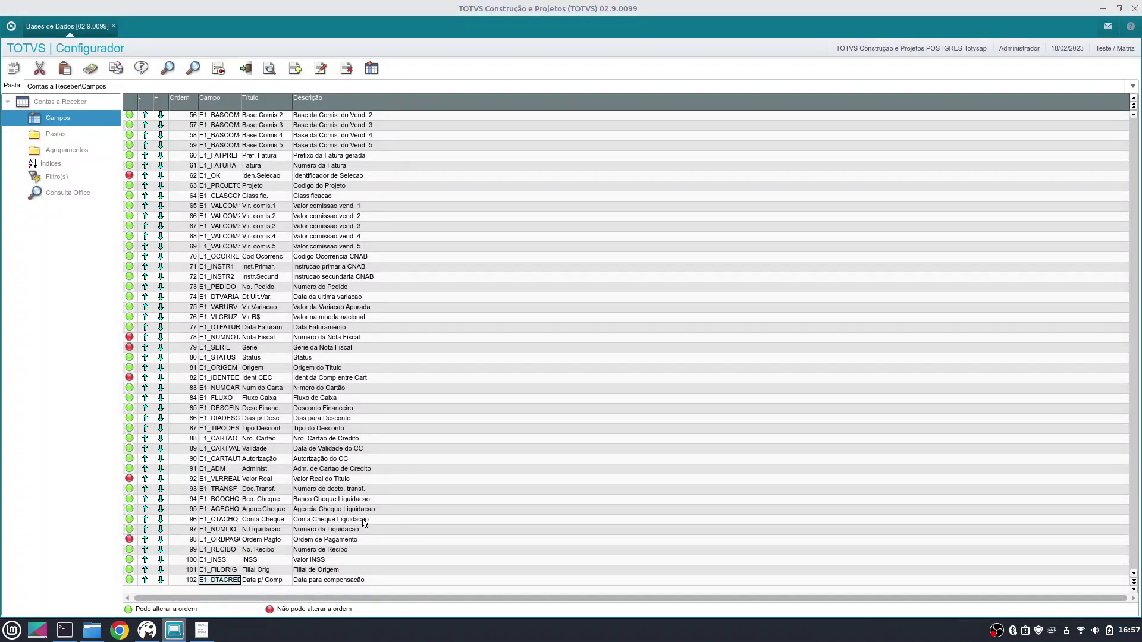
{"action": "key", "text": "Down"}
{"action": "key", "text": "Down"}
{"action": "key", "text": "Down"}
{"action": "key", "text": "Down"}
{"action": "key", "text": "Down"}
{"action": "key", "text": "Down"}
{"action": "key", "text": "Down"}
{"action": "key", "text": "Down"}
{"action": "key", "text": "Down"}
{"action": "key", "text": "Down"}
{"action": "key", "text": "Down"}
{"action": "key", "text": "Down"}
{"action": "key", "text": "Down"}
{"action": "key", "text": "Down"}
{"action": "key", "text": "Down"}
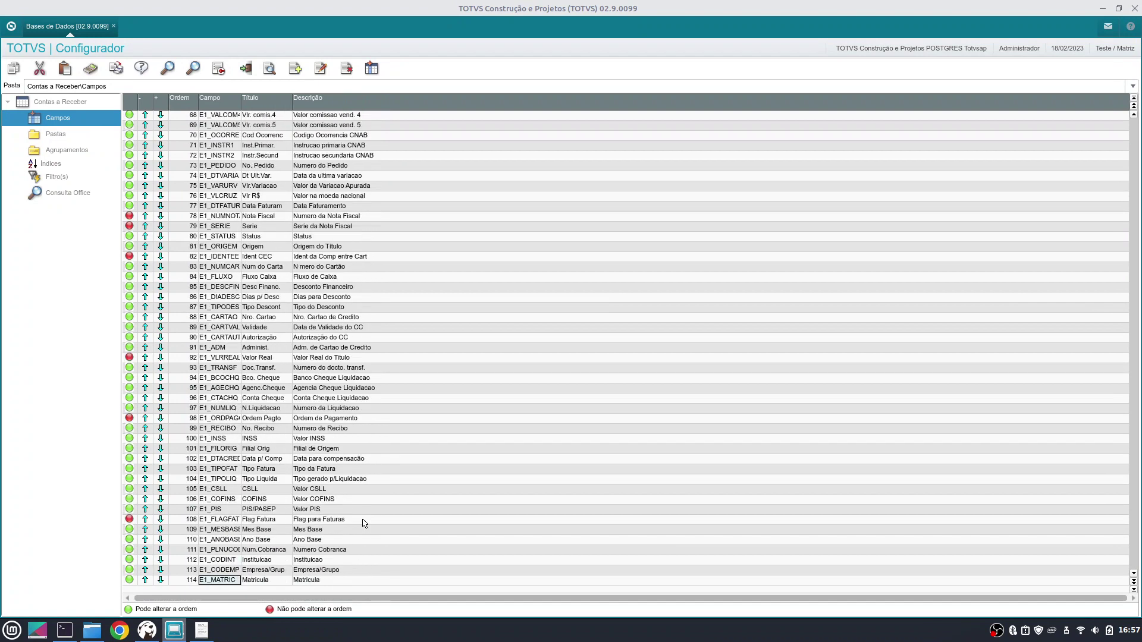
Search the SE1 field list for E1_NUMLIQ.
{"action": "left_click", "coordinate": [167, 68]}
{"action": "left_click", "coordinate": [66, 118]}
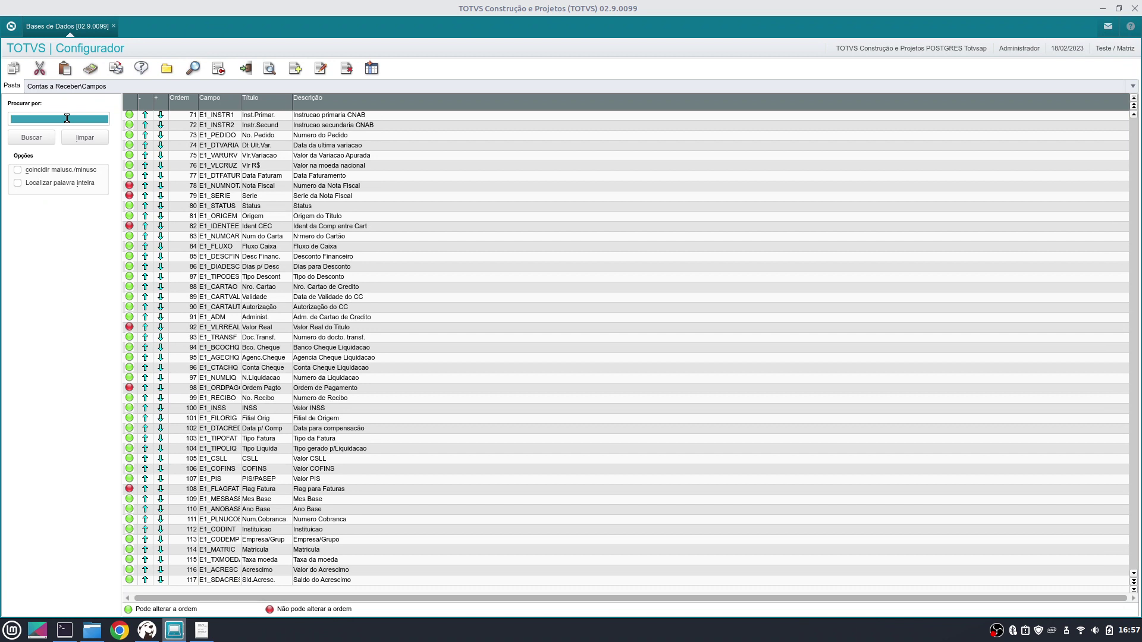
{"action": "type", "text": "E1_NUMLIQ"}
{"action": "key", "text": "Tab"}
{"action": "left_click", "coordinate": [320, 68]}
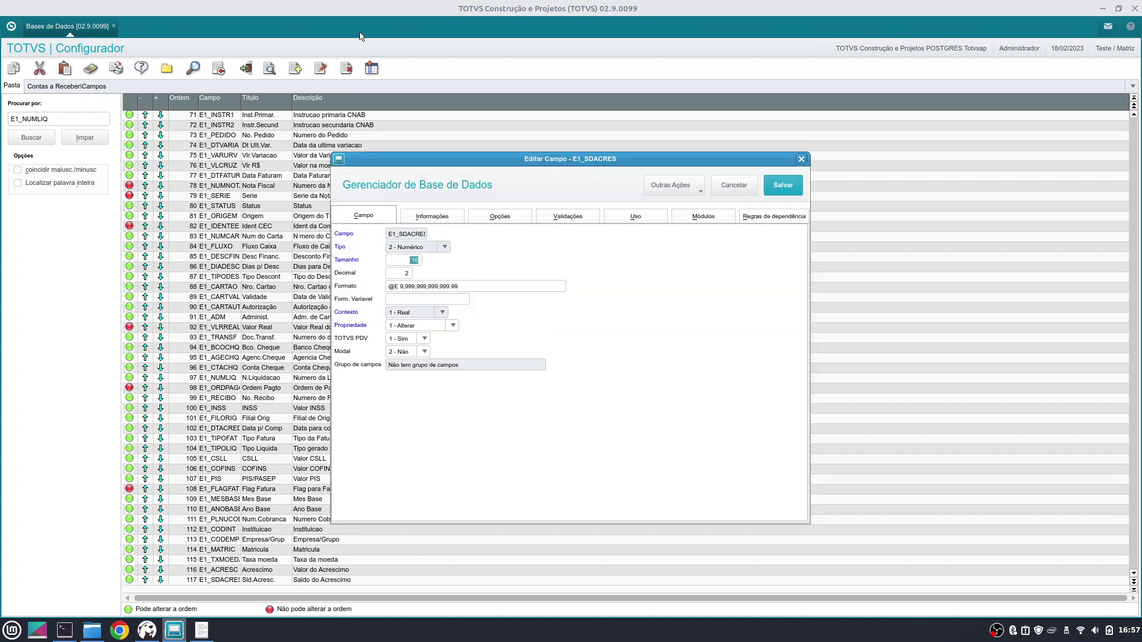
{"action": "left_click", "coordinate": [635, 216]}
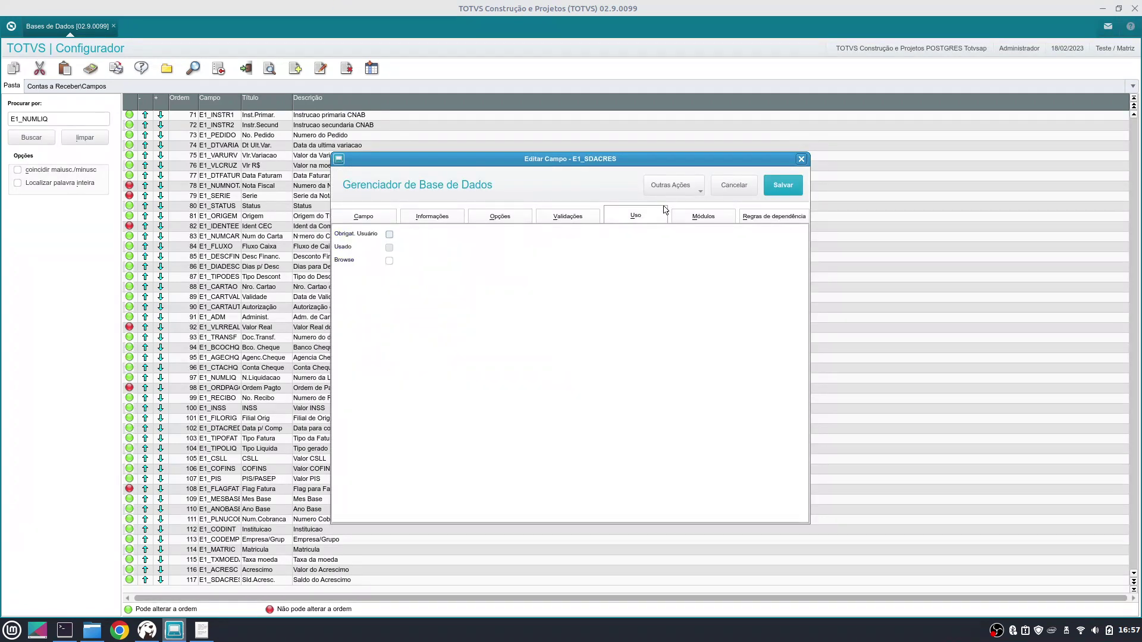
{"action": "left_click", "coordinate": [734, 185]}
{"action": "scroll", "coordinate": [636, 246], "scroll_direction": "down", "scroll_amount": 1}
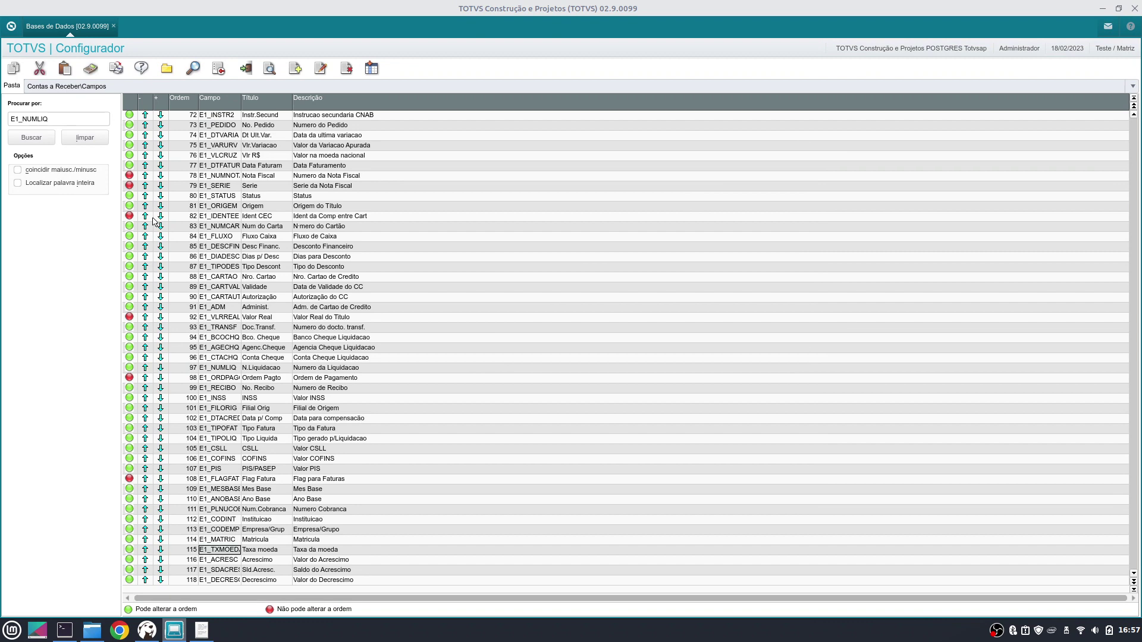
Open the E1_PORTADO field from the start of the SE1 field list, enable Usado, change its Propriedade option and save it.
{"action": "left_click", "coordinate": [90, 116]}
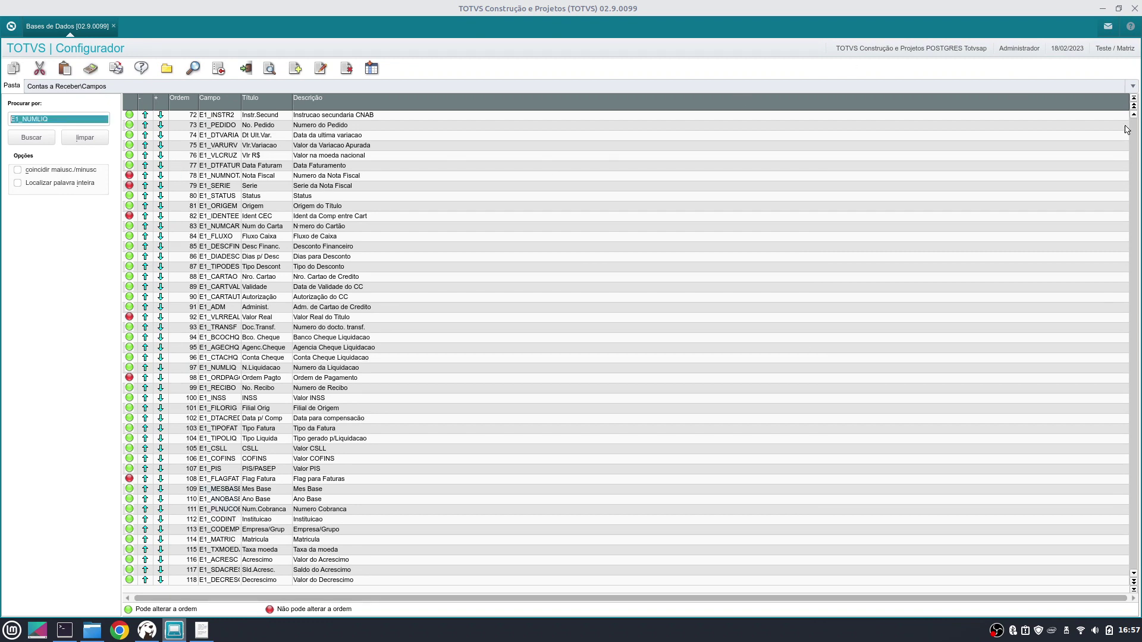
{"action": "left_click", "coordinate": [1133, 98]}
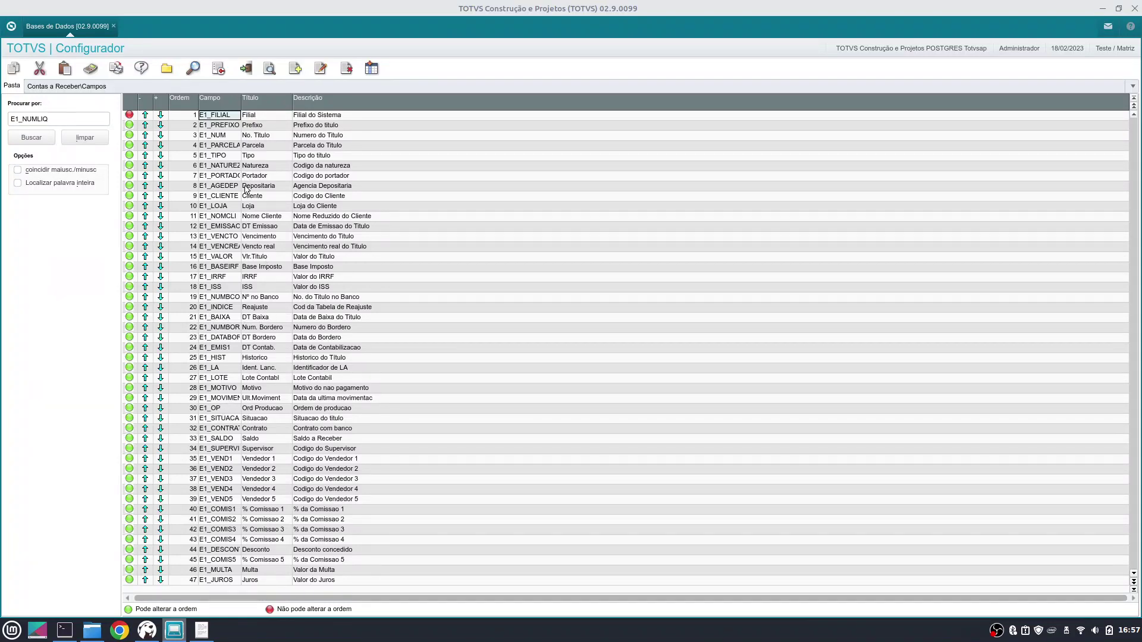
{"action": "left_click", "coordinate": [228, 179]}
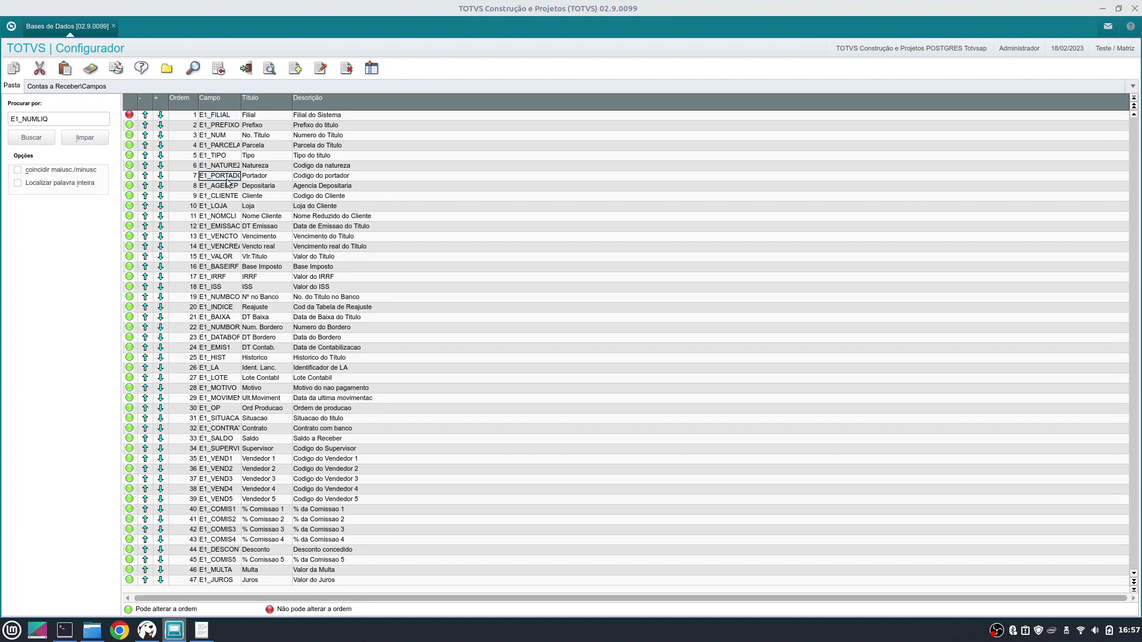
{"action": "left_click", "coordinate": [322, 69]}
{"action": "left_click", "coordinate": [635, 218]}
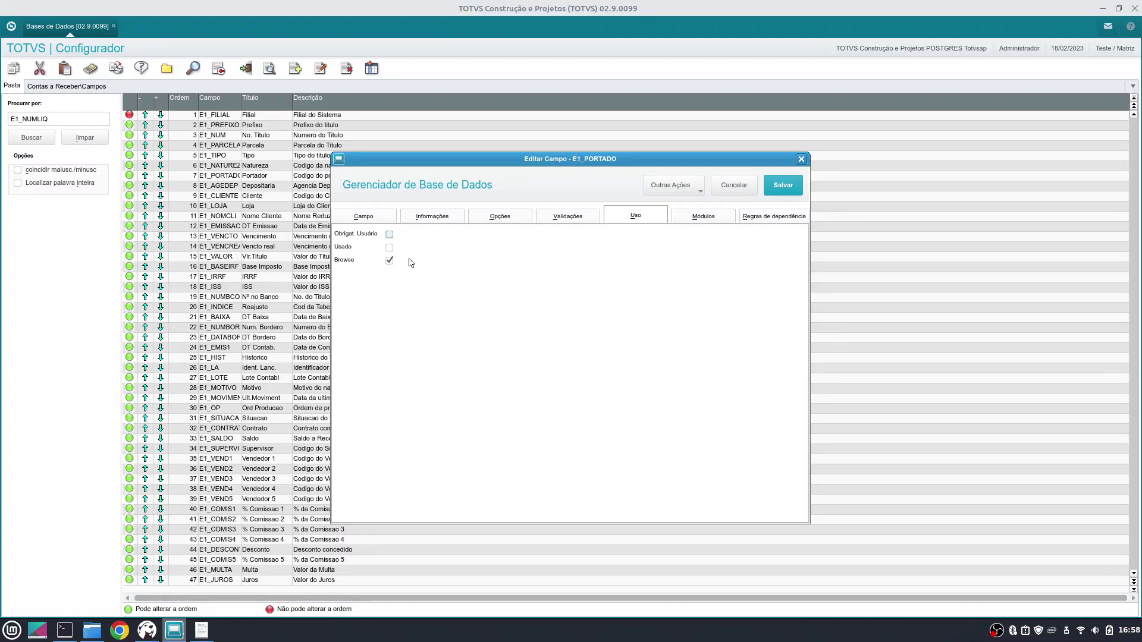
{"action": "left_click", "coordinate": [390, 247]}
{"action": "left_click", "coordinate": [365, 218]}
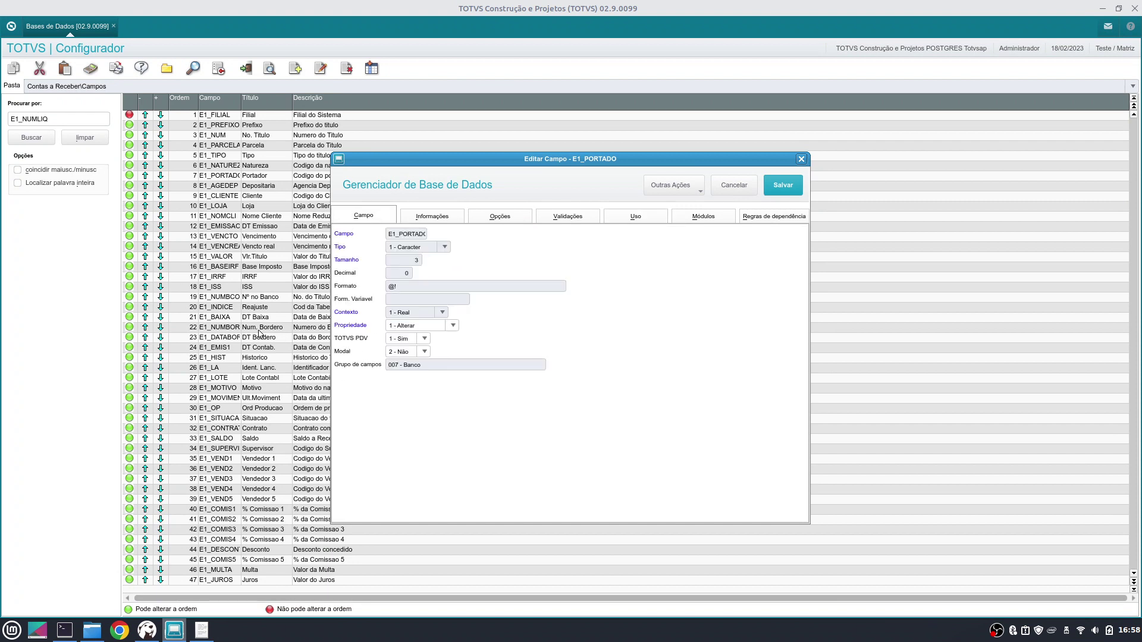
{"action": "left_click", "coordinate": [409, 331]}
{"action": "left_click", "coordinate": [436, 340]}
{"action": "left_click", "coordinate": [782, 186]}
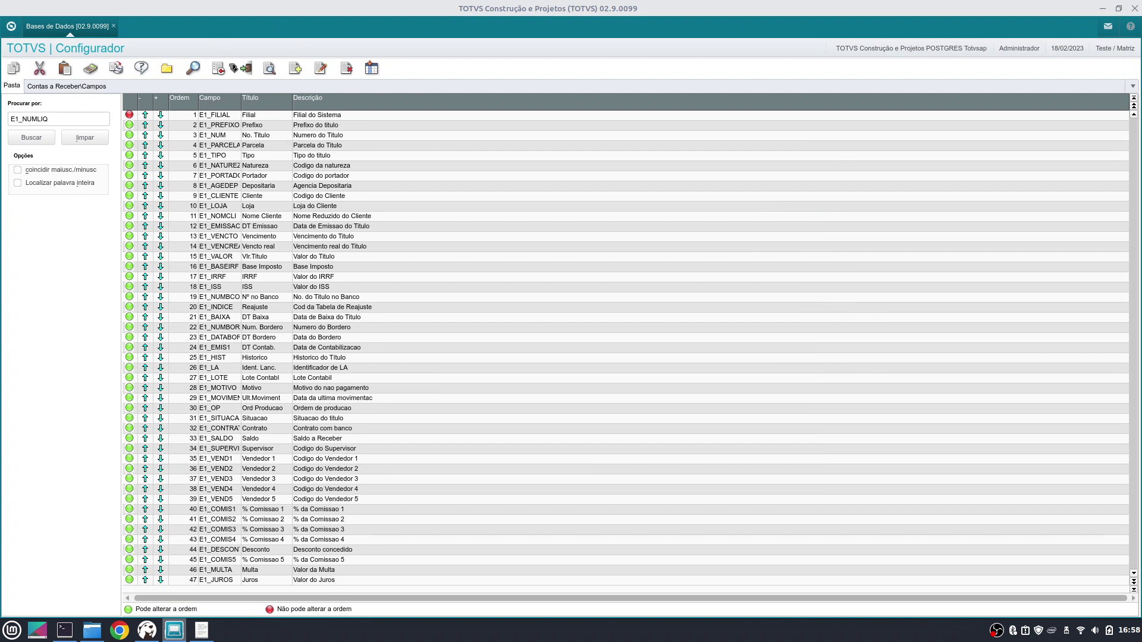
Leave the SE1 fields for the data dictionary's table list and search it for SA1.
{"action": "left_click", "coordinate": [167, 68]}
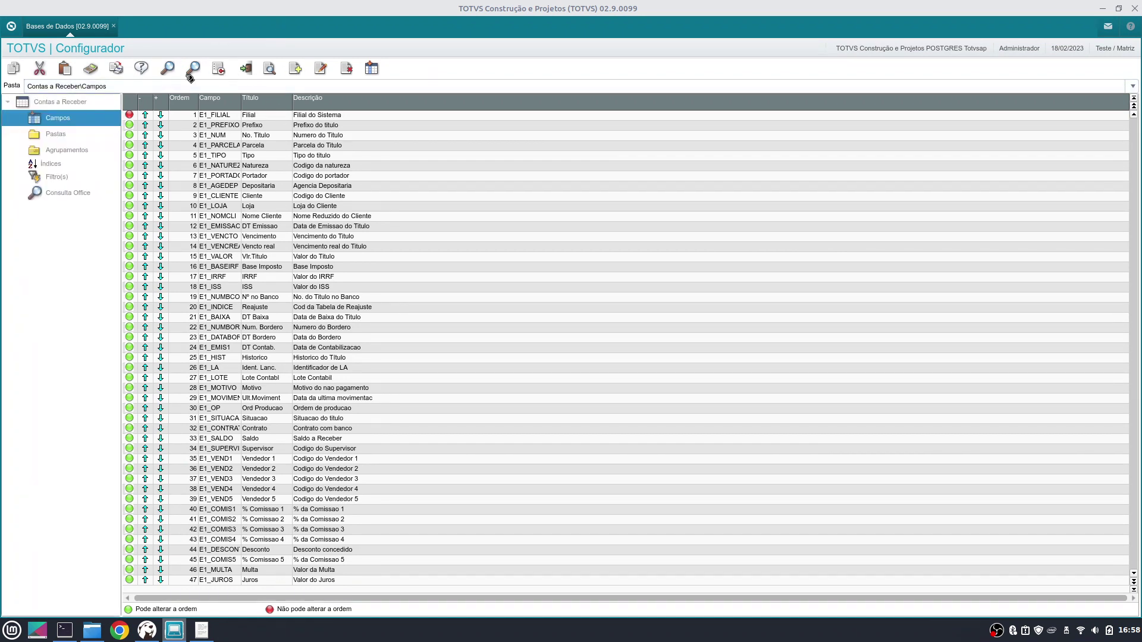
{"action": "left_click", "coordinate": [166, 68]}
{"action": "double_click", "coordinate": [55, 118]}
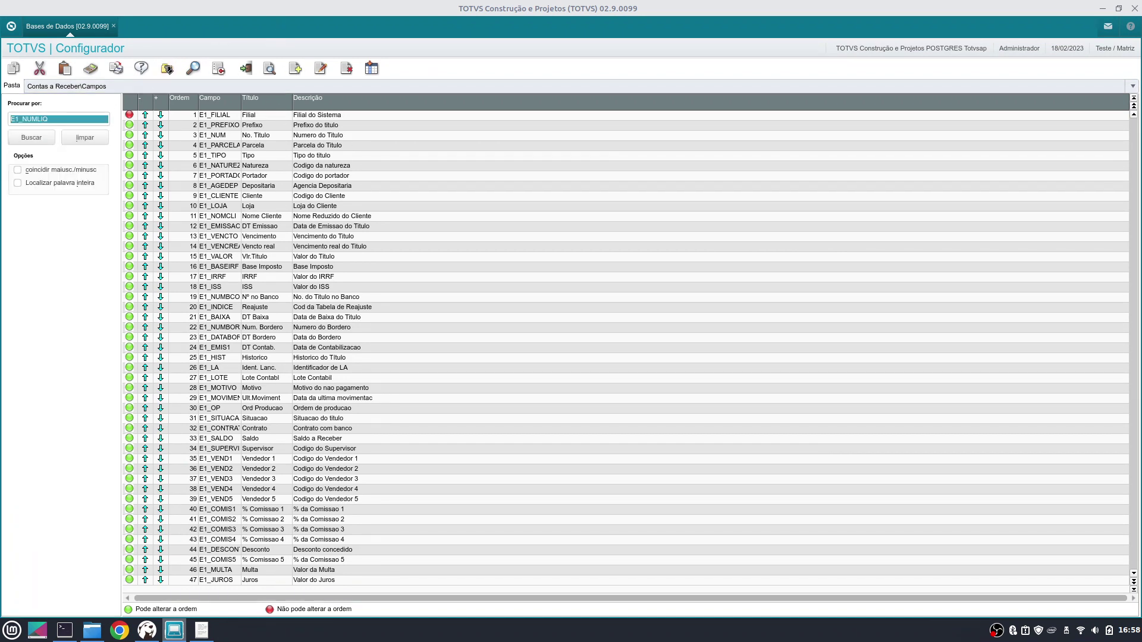
{"action": "left_click", "coordinate": [249, 68]}
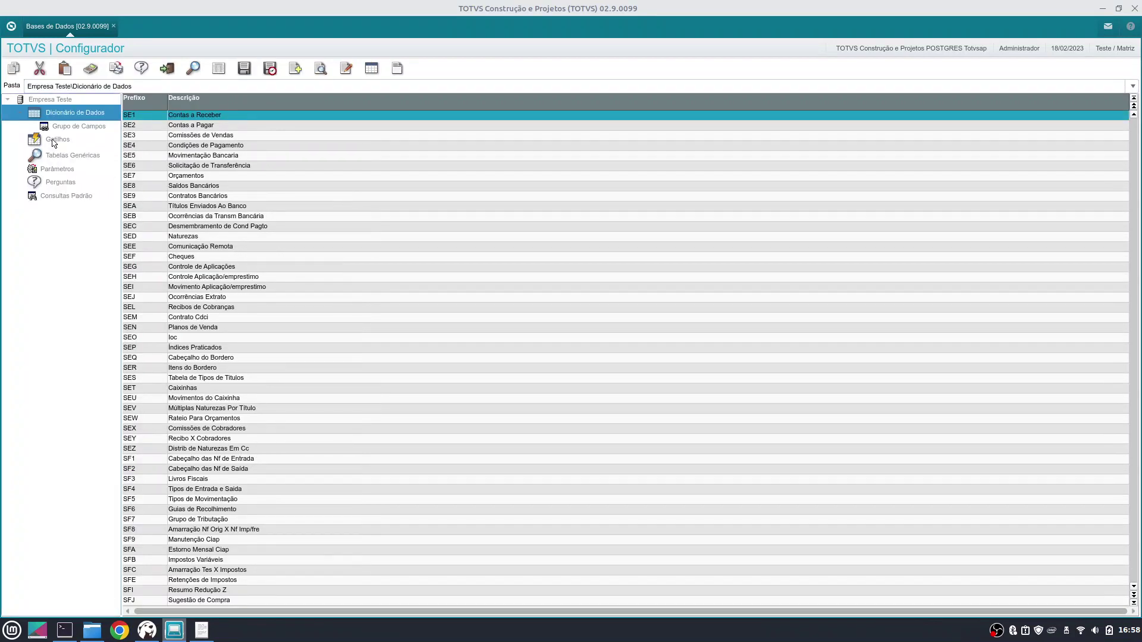
{"action": "left_click", "coordinate": [193, 69]}
{"action": "double_click", "coordinate": [73, 119]}
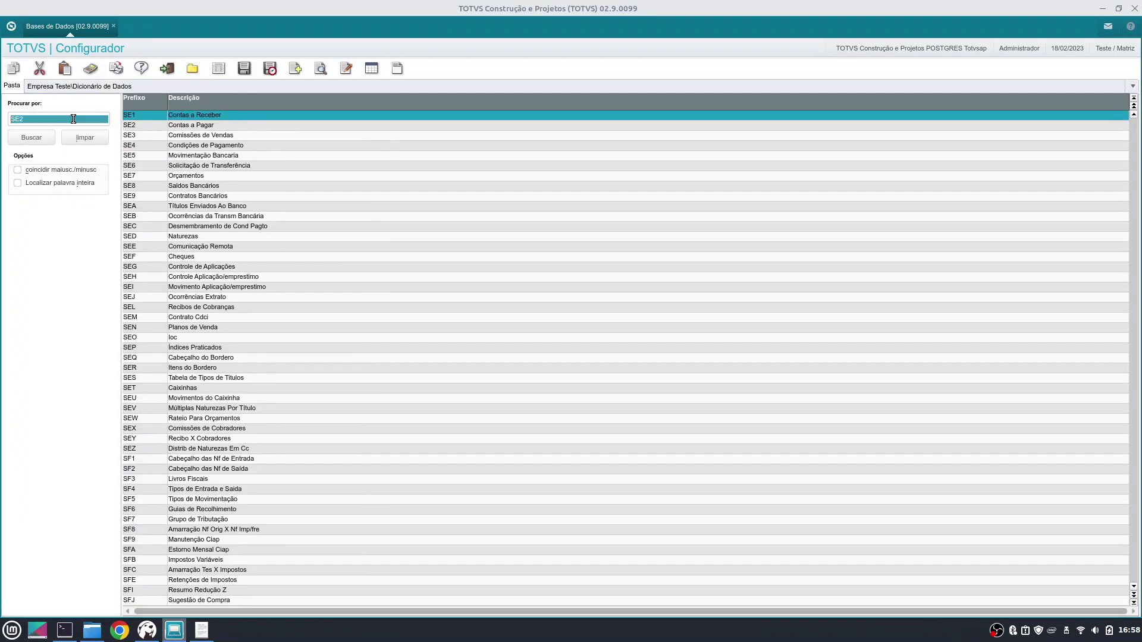
{"action": "type", "text": "sA1"}
{"action": "key", "text": "Return"}
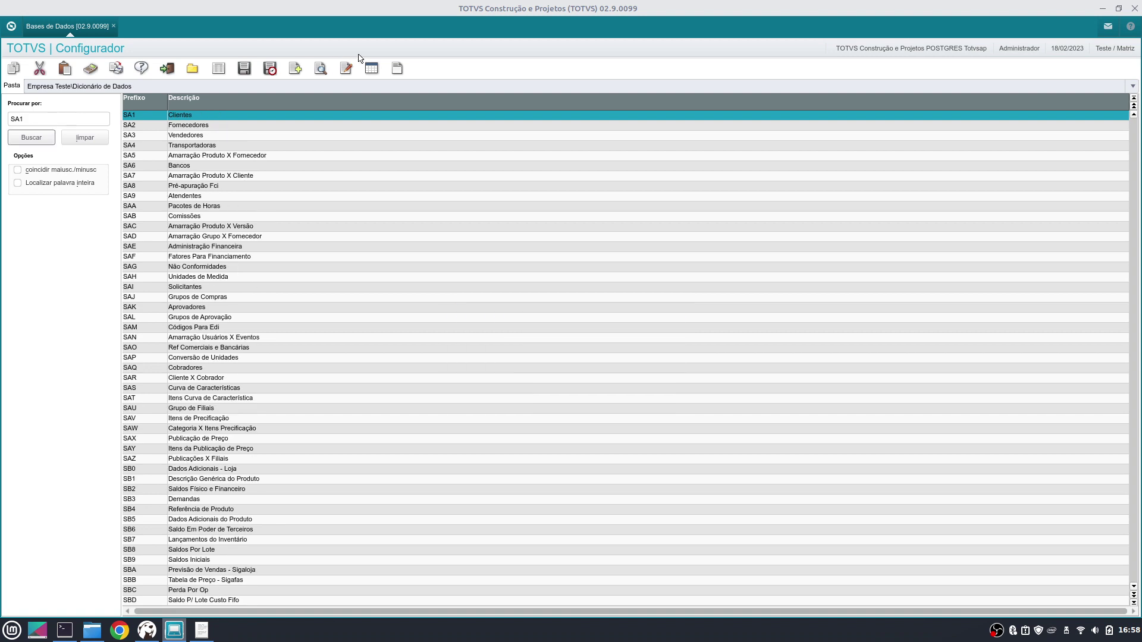
Open the SA1 Clientes table for editing and display the option settings of its A1_COD field.
{"action": "left_click", "coordinate": [350, 69]}
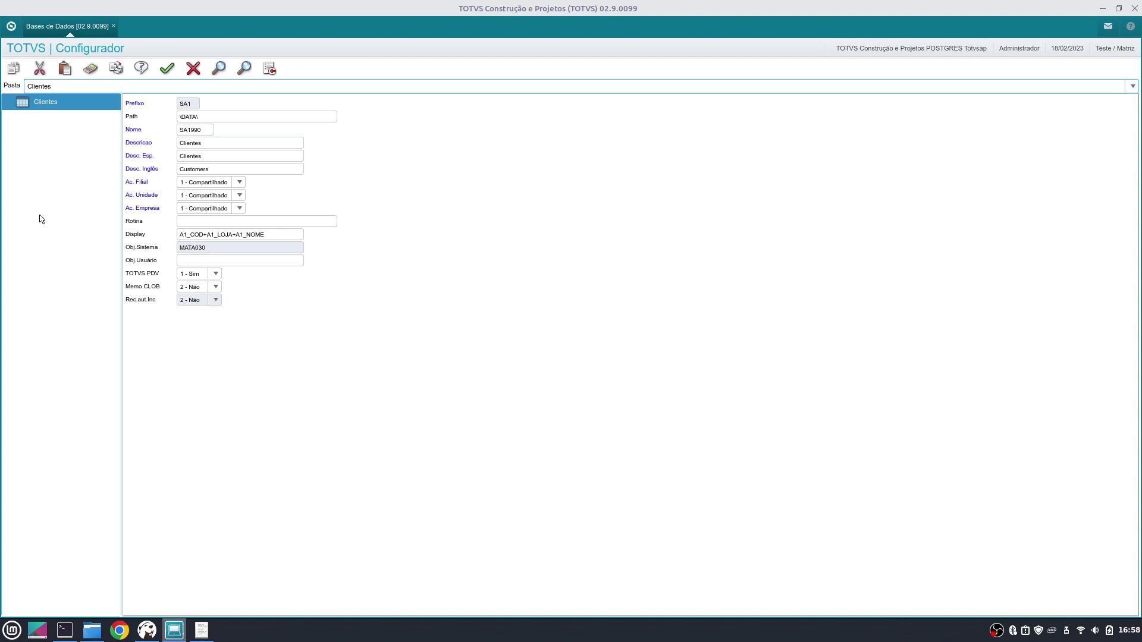
{"action": "left_click", "coordinate": [48, 120]}
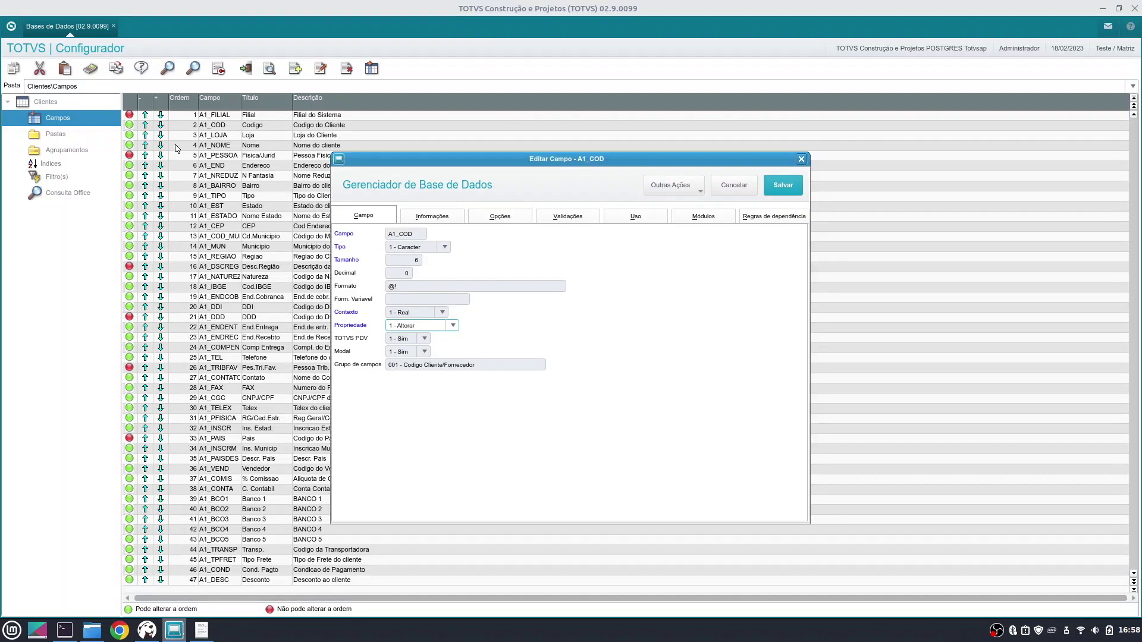
{"action": "left_click", "coordinate": [516, 222]}
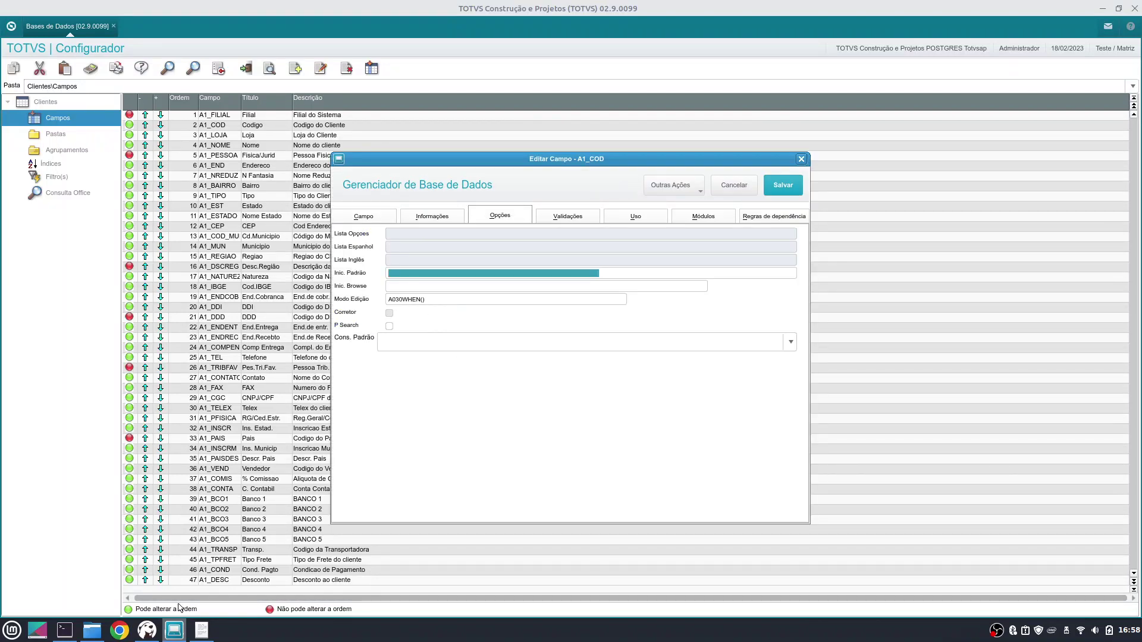
Switch to the text editor, write GETSXENUM('SA1','A1_COD') on a new line and copy it.
{"action": "left_click", "coordinate": [202, 630]}
{"action": "key", "text": "End"}
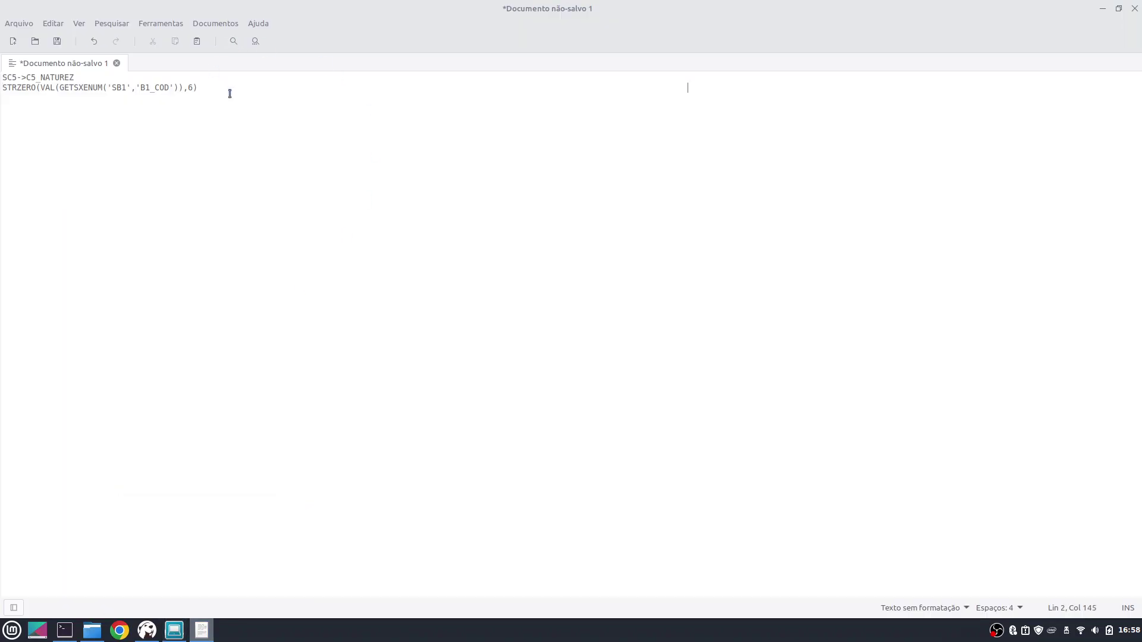
{"action": "key", "text": "Return"}
{"action": "type", "text": "GETSXENUM('SA1','A1_COD"}
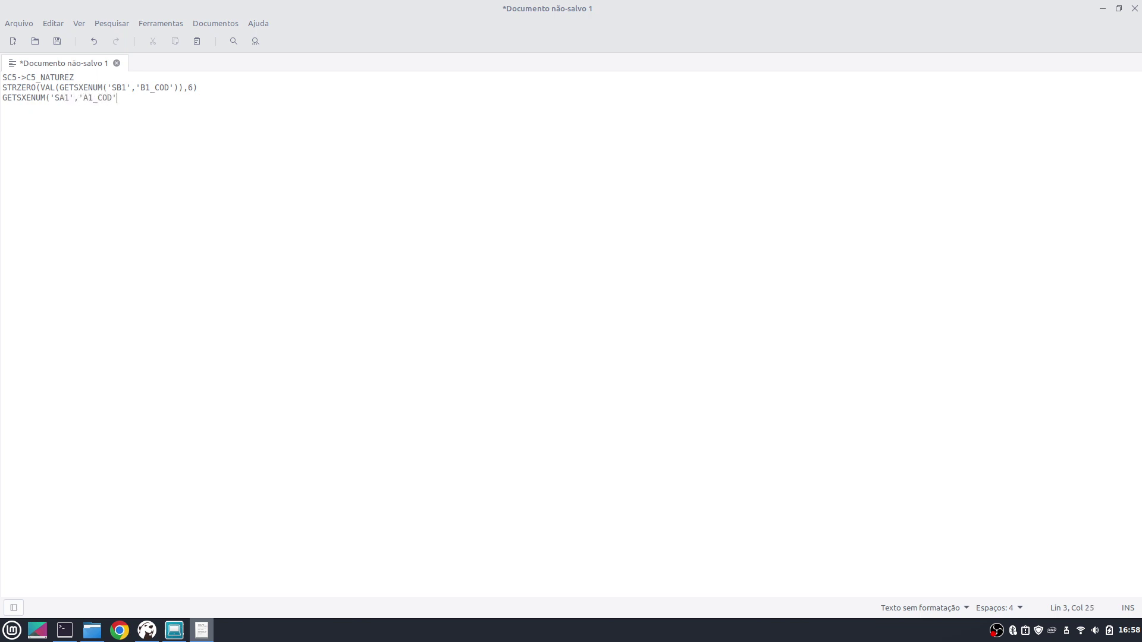
{"action": "left_click_drag", "start_coordinate": [133, 110], "coordinate": [2, 109]}
{"action": "key", "text": "ctrl+c"}
Switch back to TOTVS Configurador, set A1_COD's Inic. Padrão to GETSXENUM('SA1','A1_COD') and save the field.
{"action": "key", "text": "alt+Tab"}
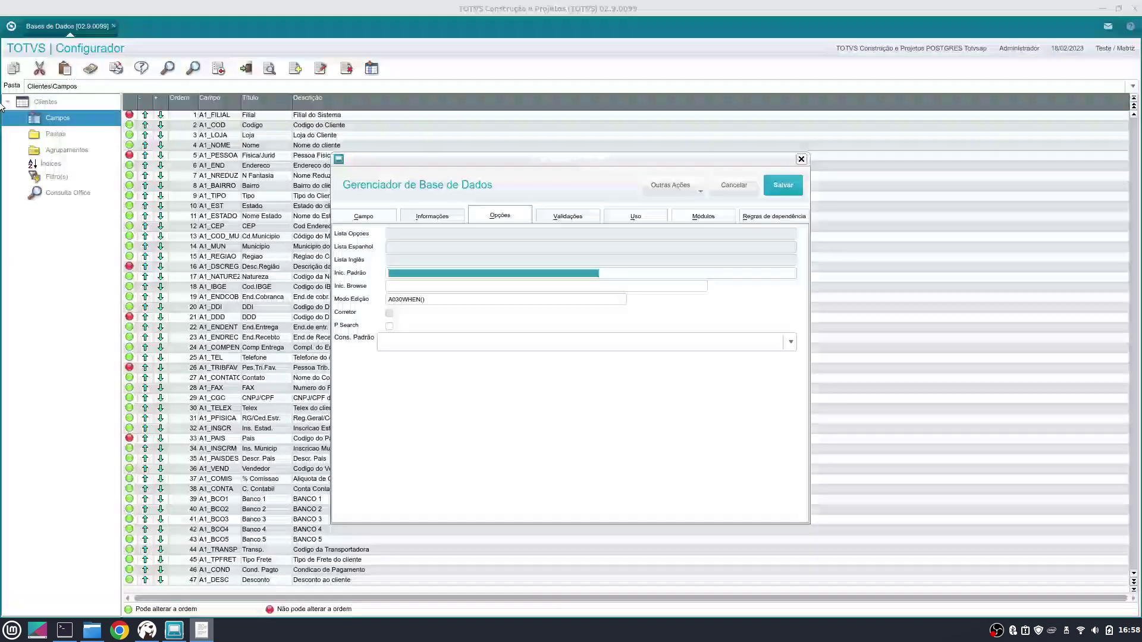
{"action": "key", "text": "ctrl+v"}
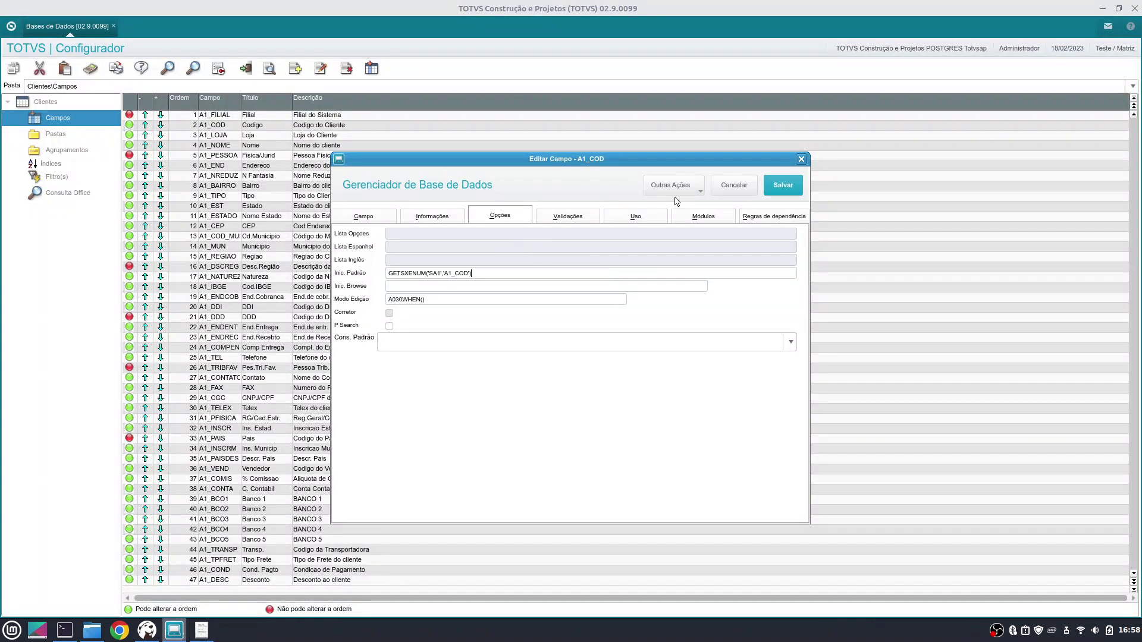
{"action": "left_click", "coordinate": [781, 186]}
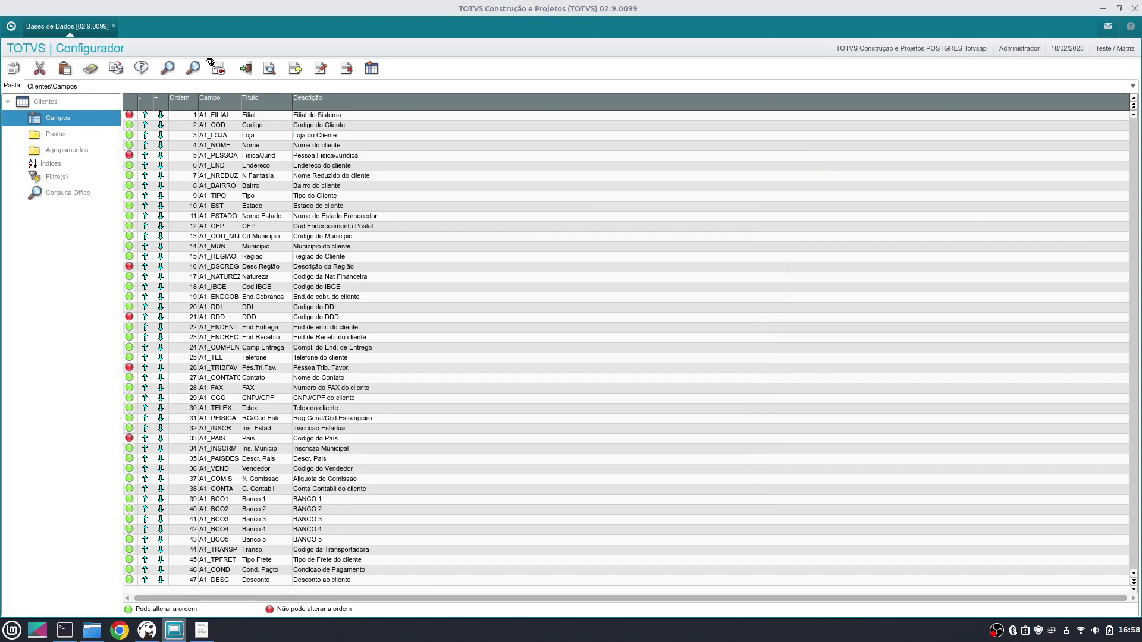
Return to the data dictionary's table list and open the SA2 Fornecedores table for editing.
{"action": "left_click", "coordinate": [245, 69]}
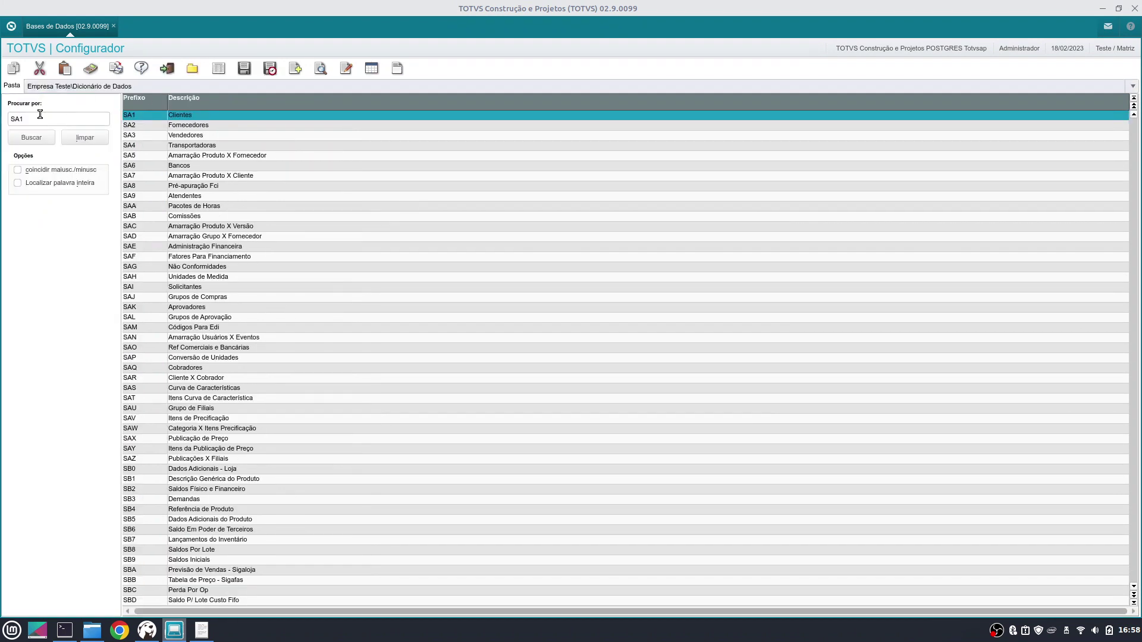
{"action": "left_click", "coordinate": [179, 125]}
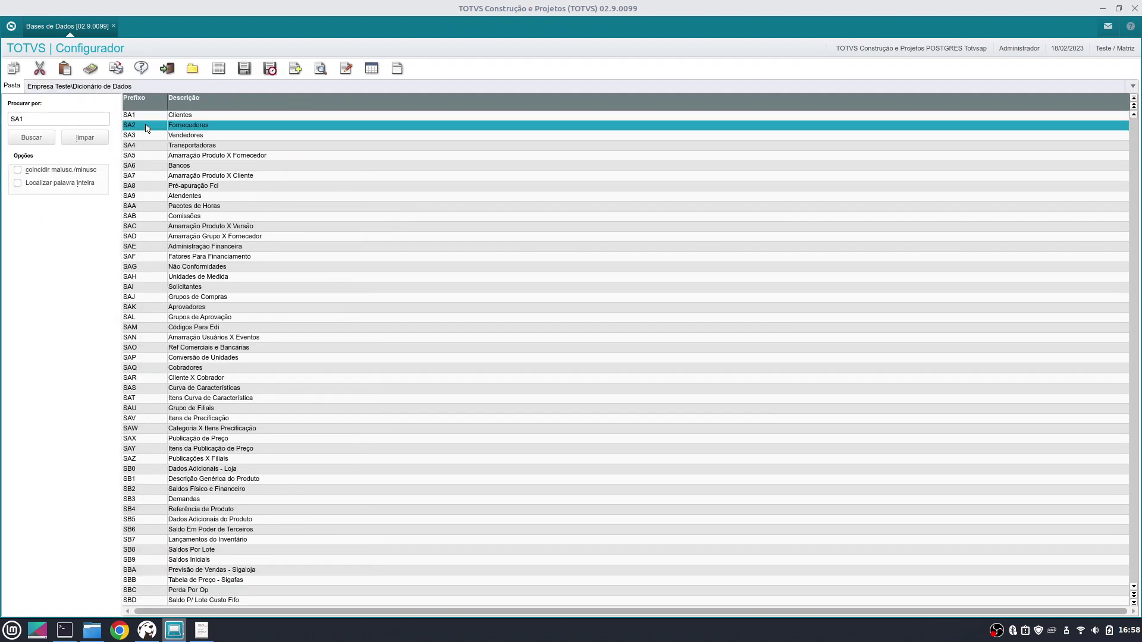
{"action": "left_click", "coordinate": [347, 68]}
Switch to the text editor, change the last formula to GETSXENUM('SA2','A2_COD') and copy it.
{"action": "left_click", "coordinate": [202, 630]}
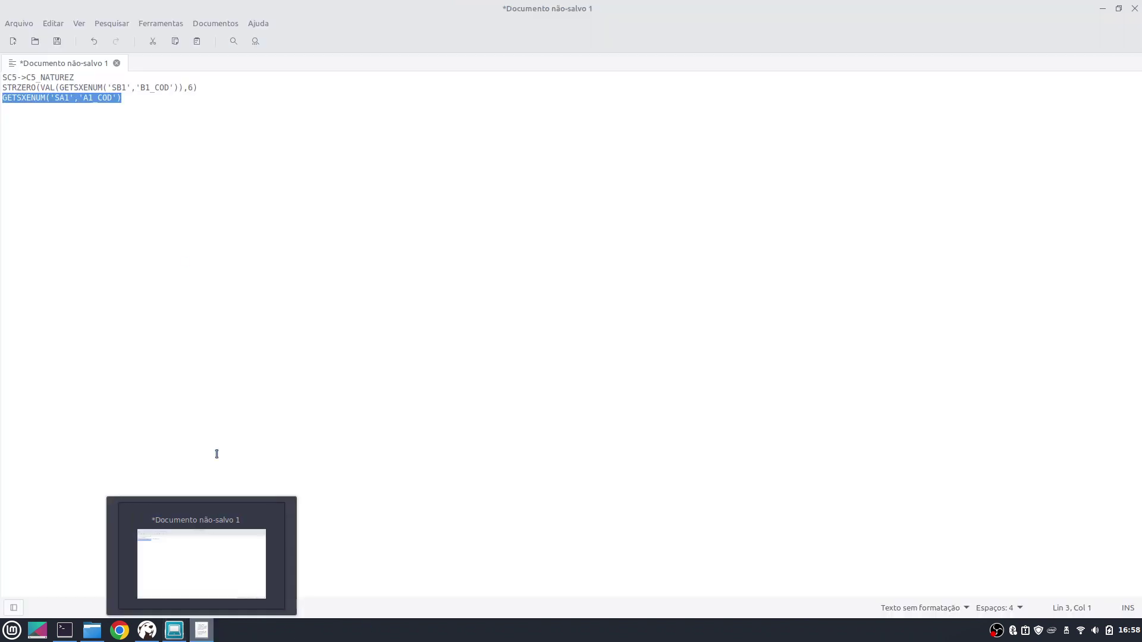
{"action": "left_click", "coordinate": [69, 98]}
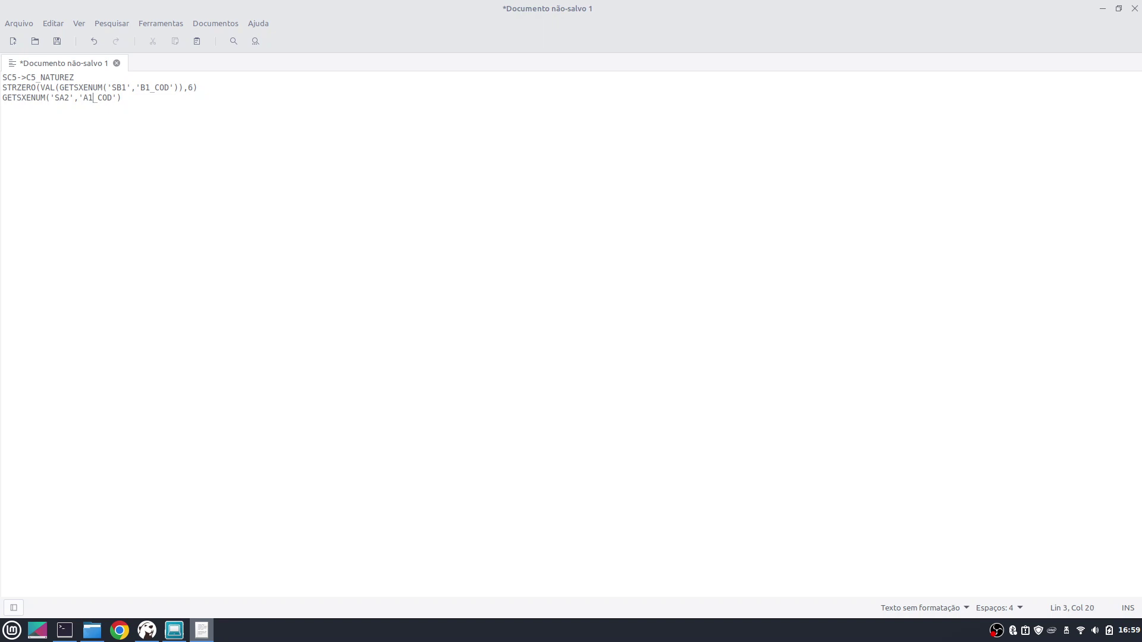
{"action": "left_click_drag", "start_coordinate": [130, 96], "coordinate": [1, 101]}
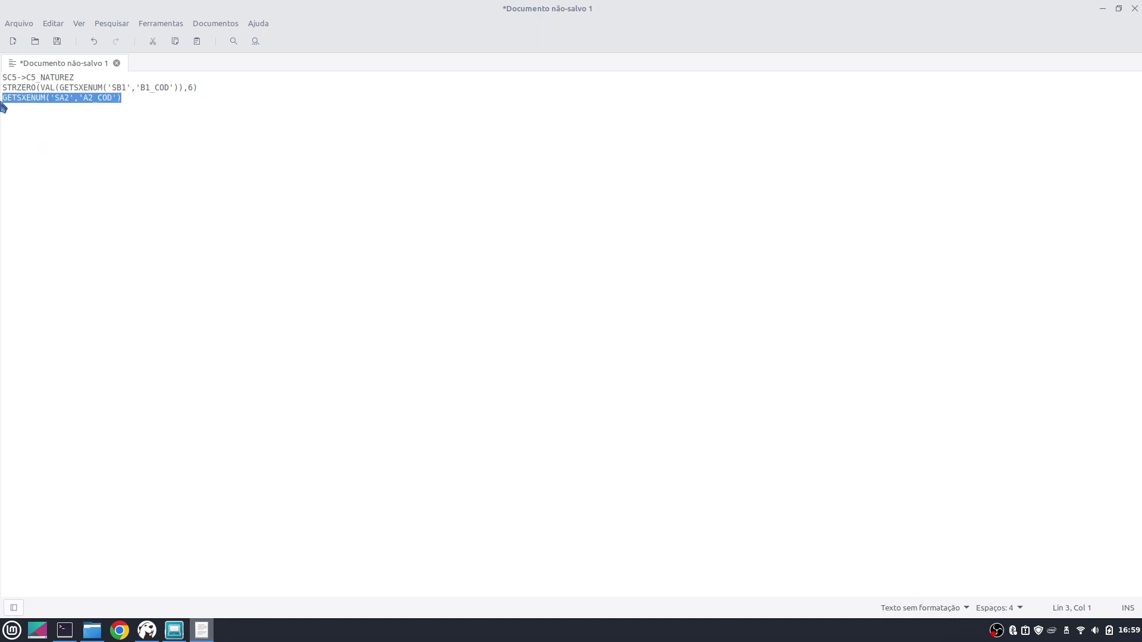
Back in TOTVS Configurador, set the Inic. Padrão of the SA2 field A2_COD to GETSXENUM('SA2','A2_COD') and save the field.
{"action": "key", "text": "alt+Tab"}
{"action": "left_click", "coordinate": [8, 105]}
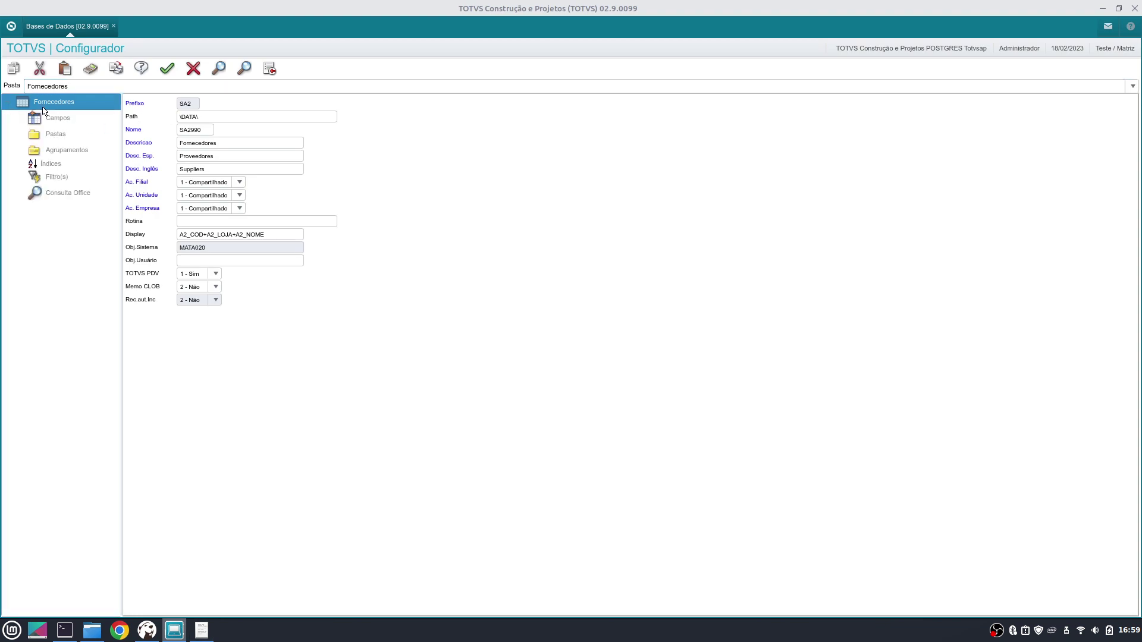
{"action": "left_click", "coordinate": [82, 120]}
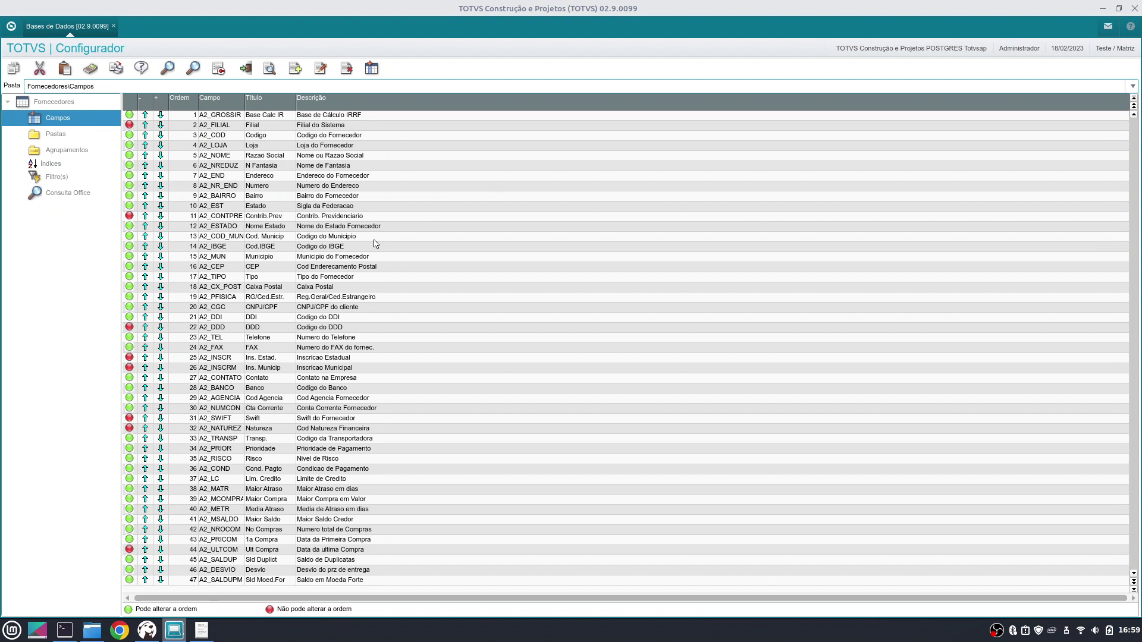
{"action": "double_click", "coordinate": [212, 156]}
{"action": "left_click", "coordinate": [510, 218]}
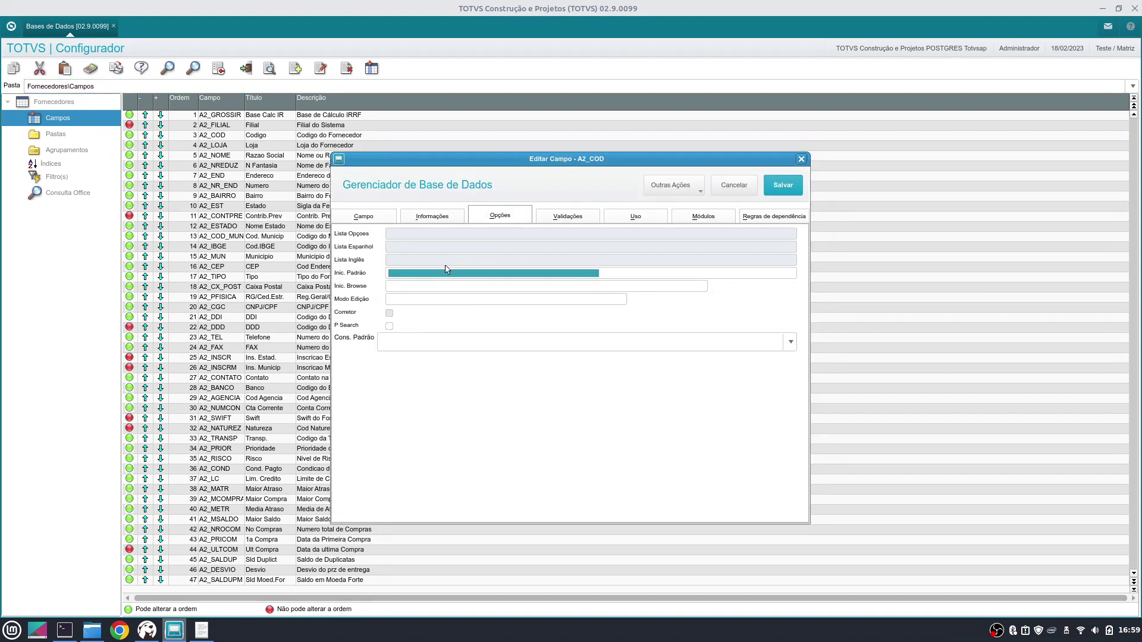
{"action": "left_click", "coordinate": [448, 269]}
{"action": "left_click", "coordinate": [783, 184]}
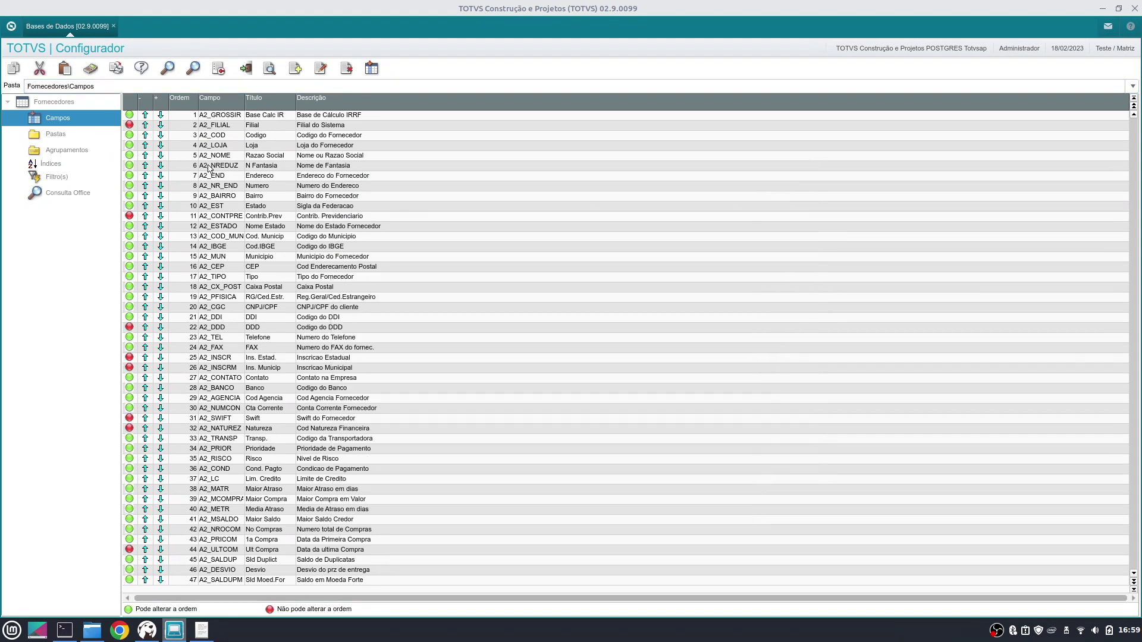
Return to the table list, open the SA3 Vendedores table for editing and display its fields.
{"action": "left_click", "coordinate": [246, 68]}
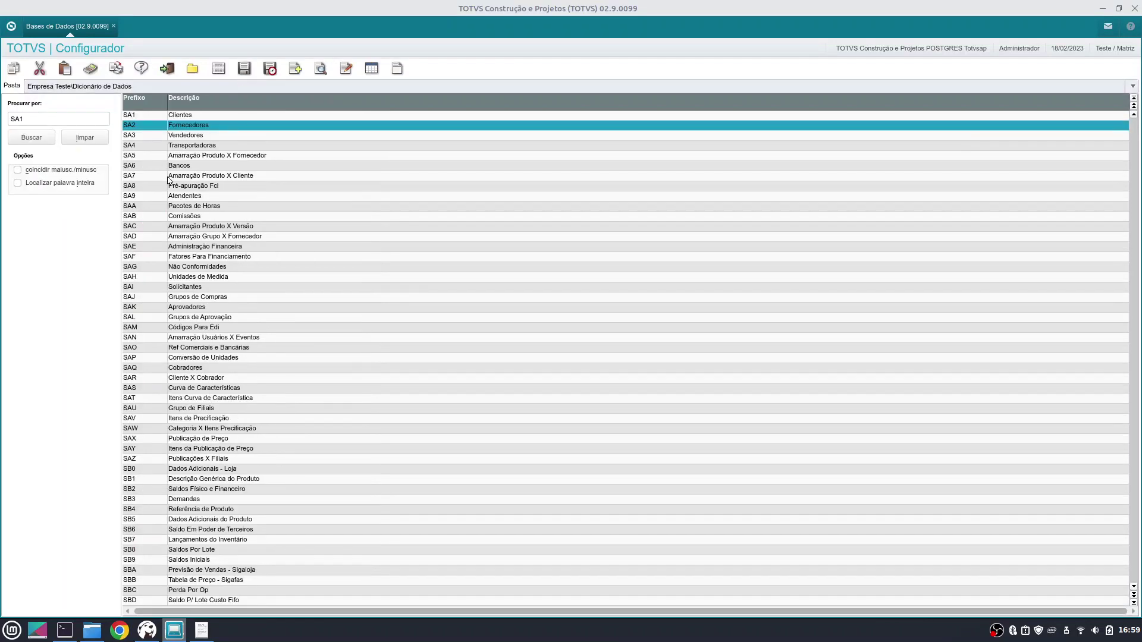
{"action": "left_click", "coordinate": [187, 137]}
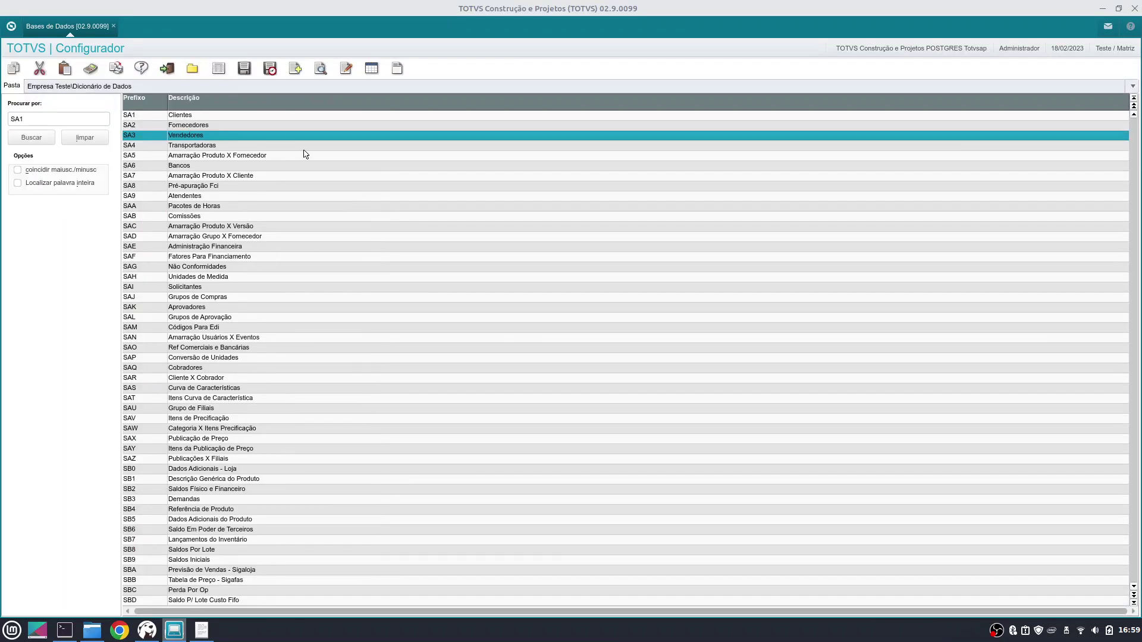
{"action": "left_click", "coordinate": [343, 72]}
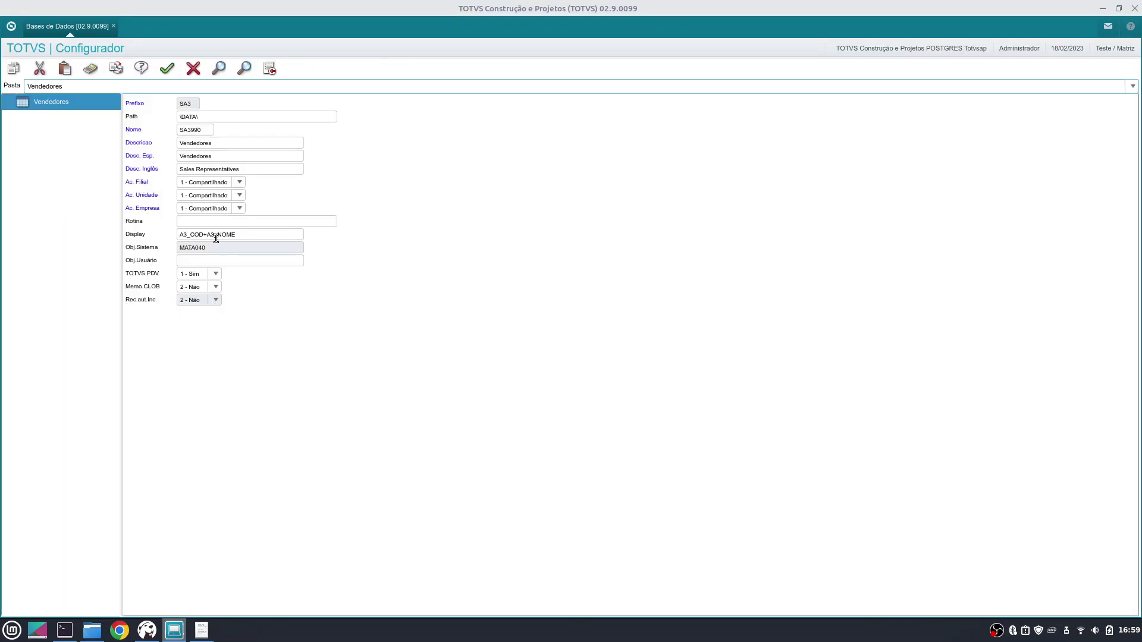
{"action": "double_click", "coordinate": [22, 103]}
{"action": "left_click", "coordinate": [58, 117]}
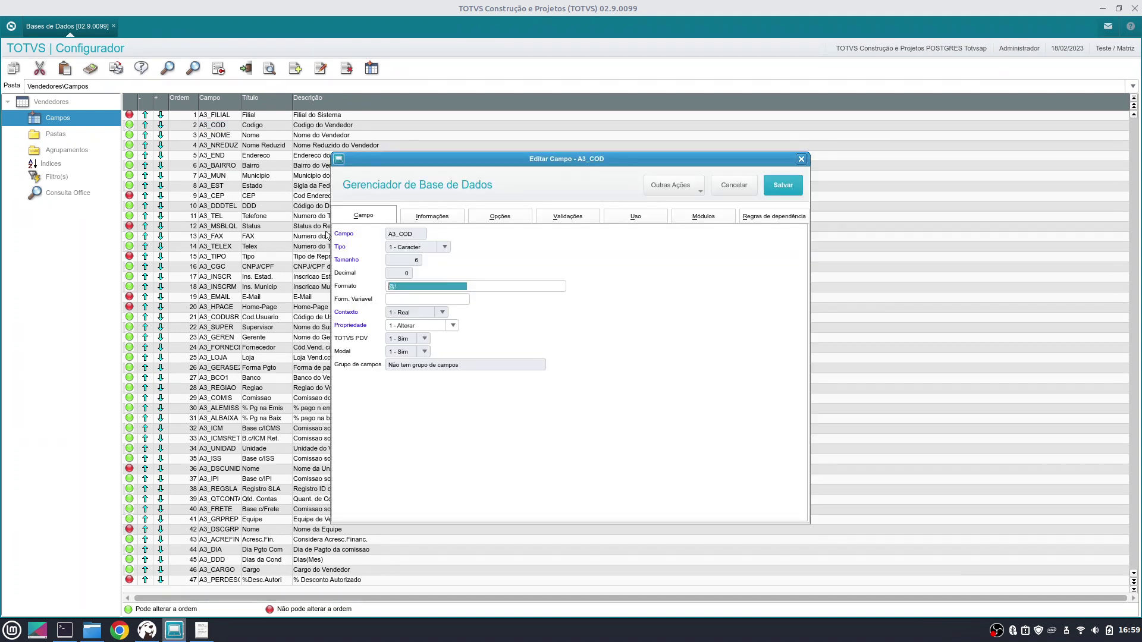
Set the A3_COD field's Inic. Padrão to GETSXENUM('SA3','A3_COD') and save the field.
{"action": "left_click", "coordinate": [476, 219]}
{"action": "left_click", "coordinate": [401, 275]}
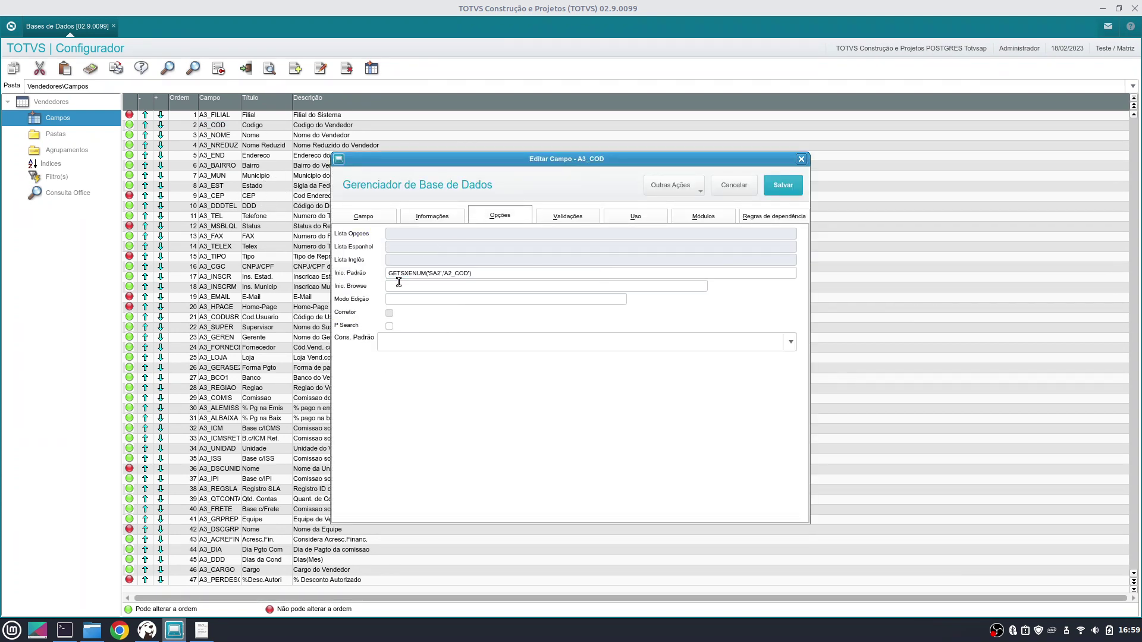
{"action": "left_click", "coordinate": [438, 273]}
{"action": "left_click", "coordinate": [449, 275]}
{"action": "type", "text": "3"}
{"action": "left_click", "coordinate": [781, 188]}
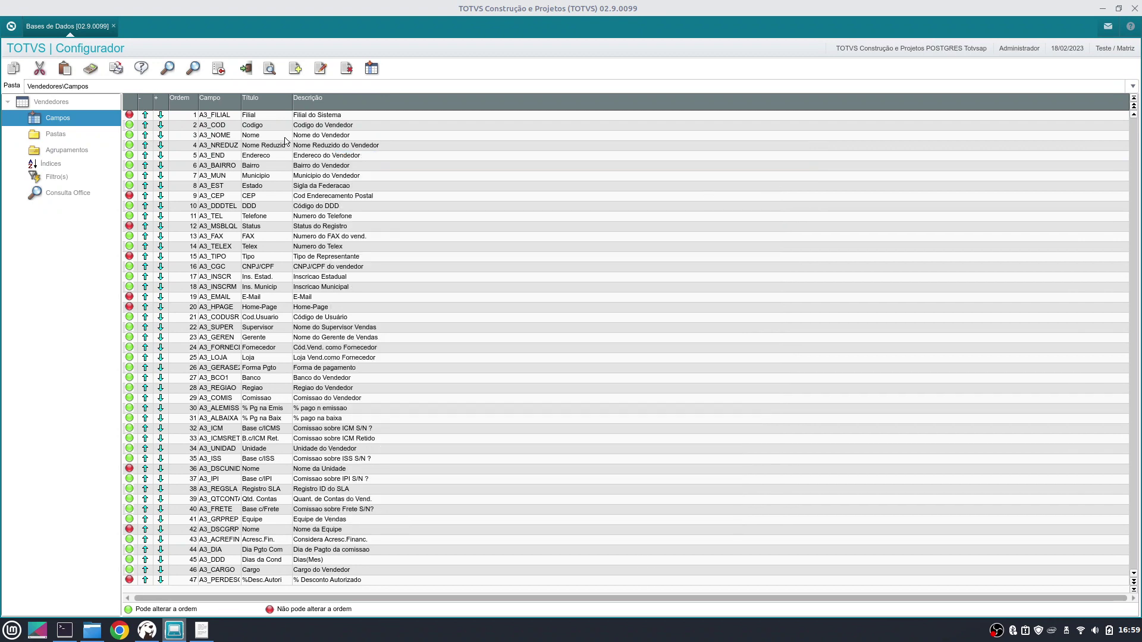
Return to the table list and open the SA4 Transportadoras table for editing.
{"action": "left_click", "coordinate": [244, 70]}
{"action": "left_click", "coordinate": [208, 148]}
{"action": "left_click", "coordinate": [354, 71]}
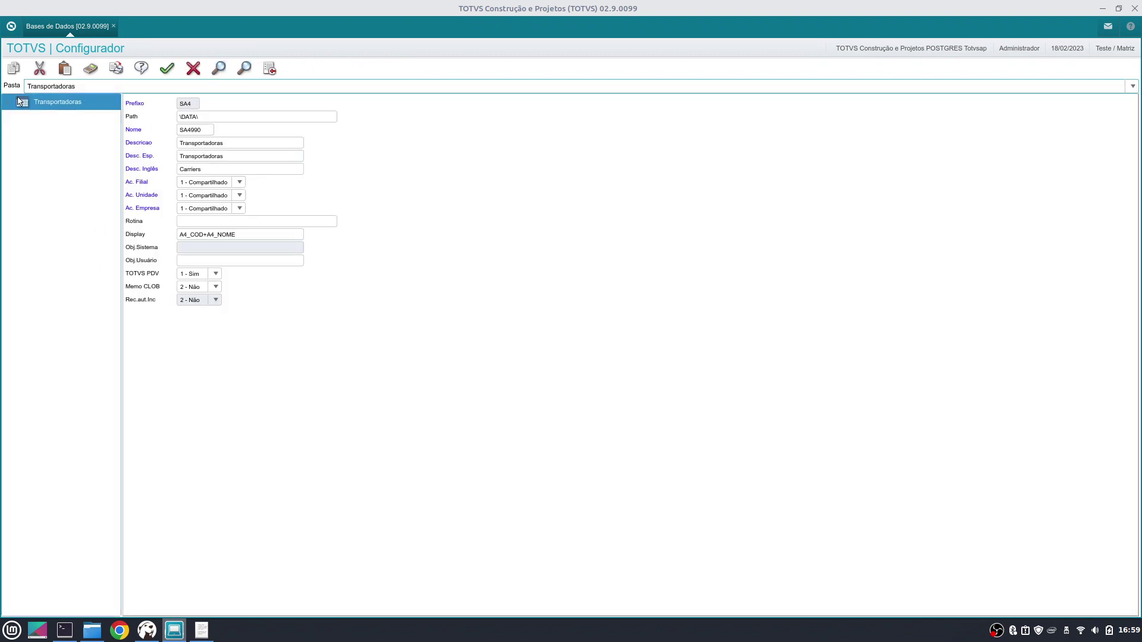
Display the SA4 fields, set the A4_COD field's Inic. Padrão to GETSXENUM('SA4','A4_COD') and save the field.
{"action": "left_click", "coordinate": [12, 105]}
{"action": "left_click", "coordinate": [51, 117]}
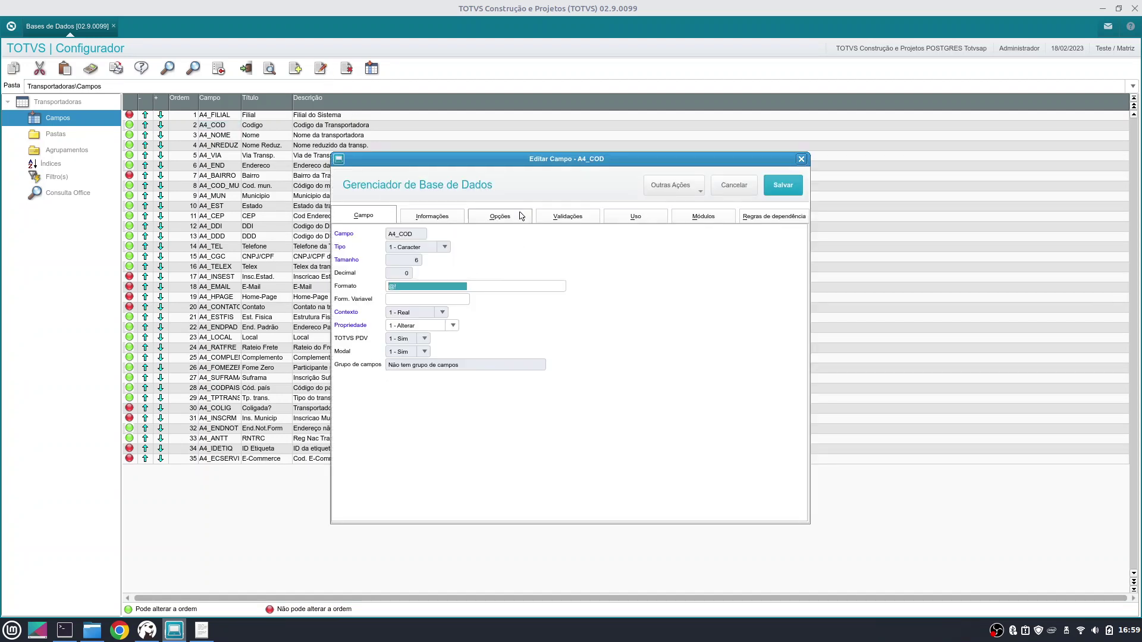
{"action": "left_click", "coordinate": [500, 216]}
{"action": "left_click", "coordinate": [427, 275]}
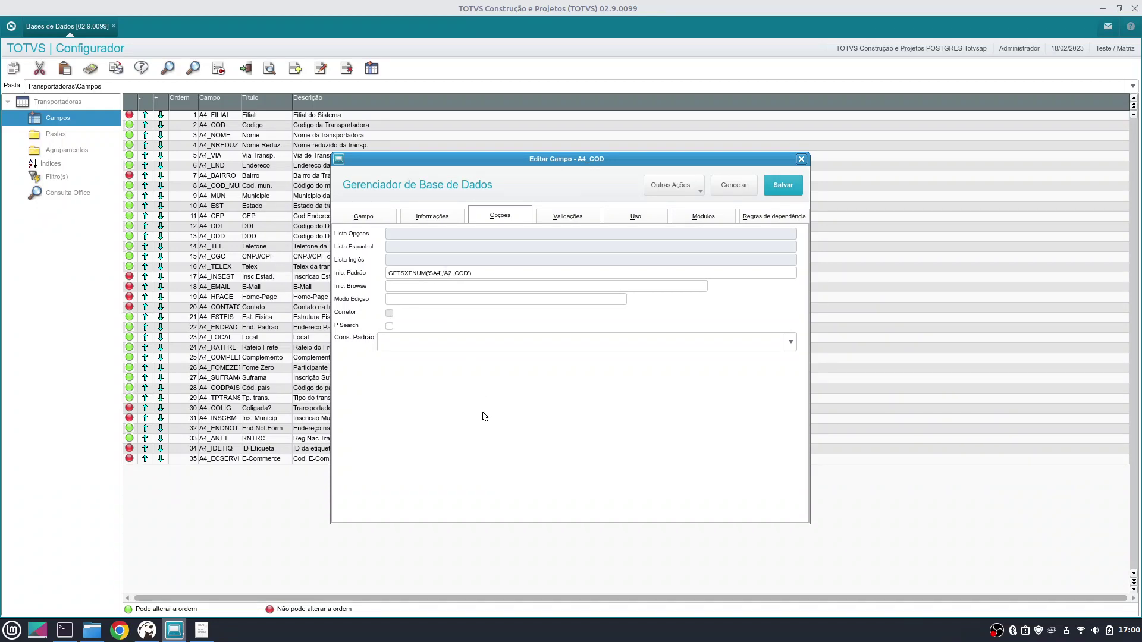
{"action": "key", "text": "Tab"}
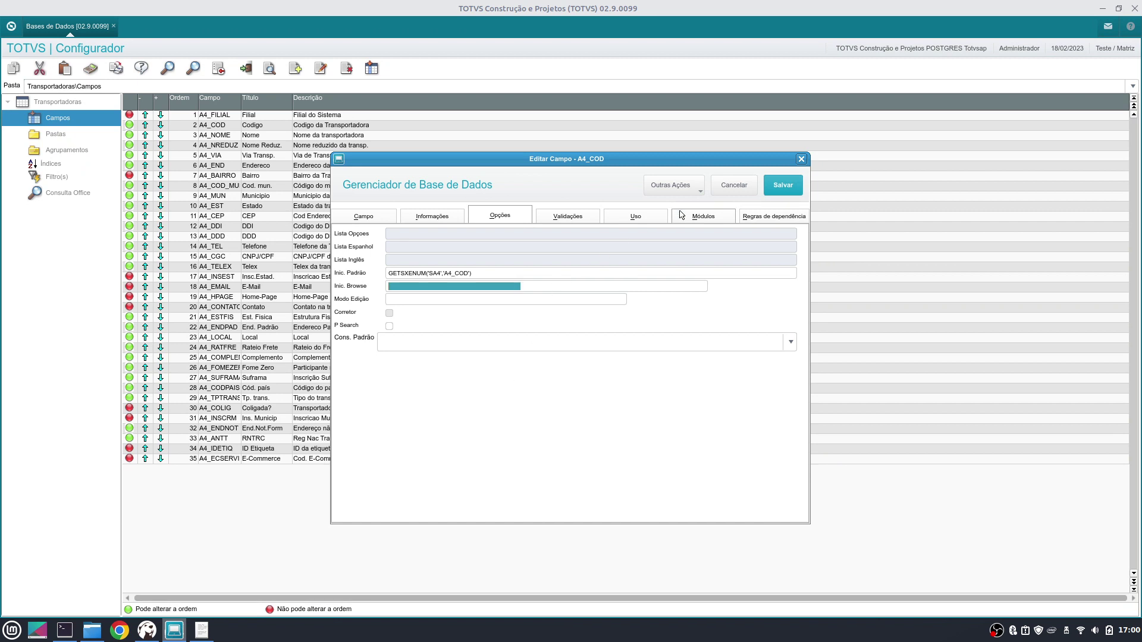
{"action": "left_click", "coordinate": [783, 185]}
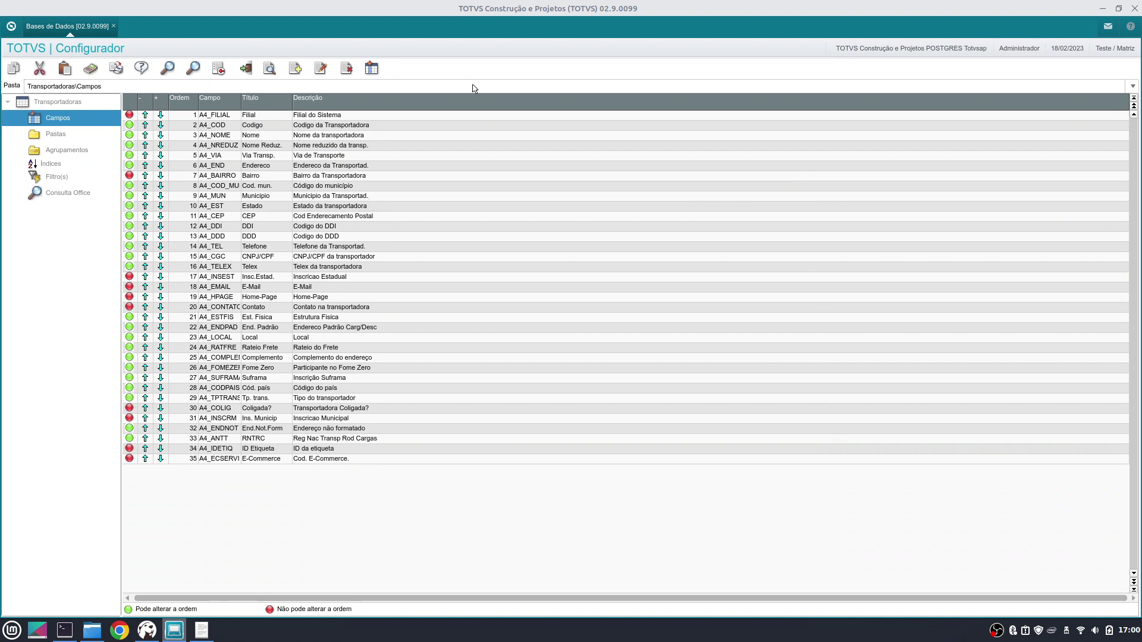
From the table list, run the data dictionary update for the pending field changes through to the end and exit Bases de Dados.
{"action": "left_click", "coordinate": [246, 69]}
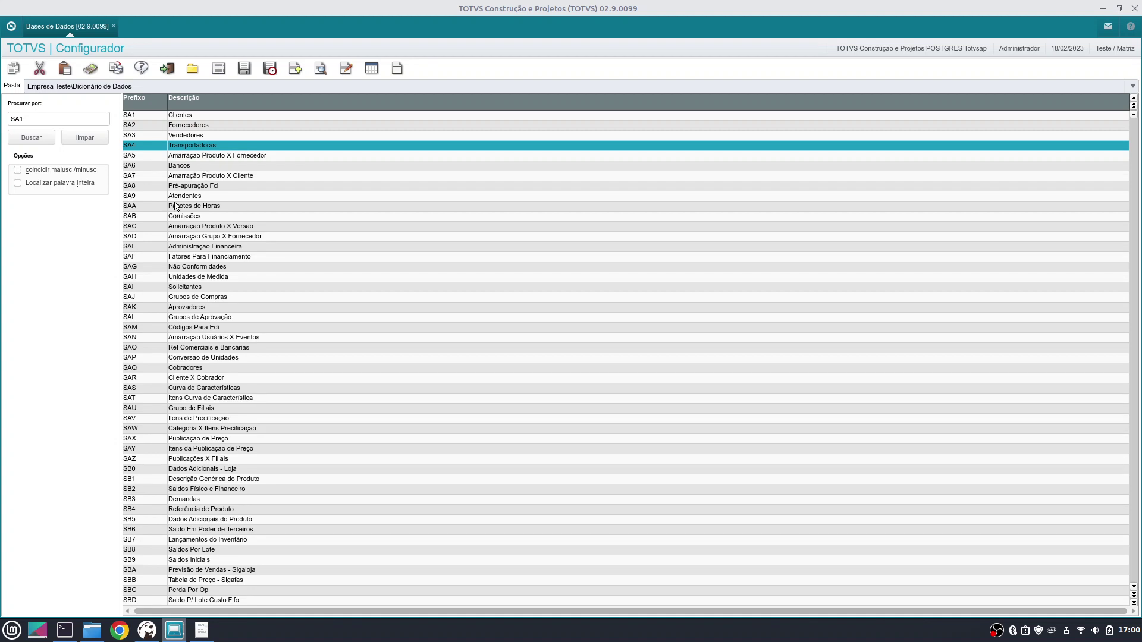
{"action": "left_click", "coordinate": [246, 68]}
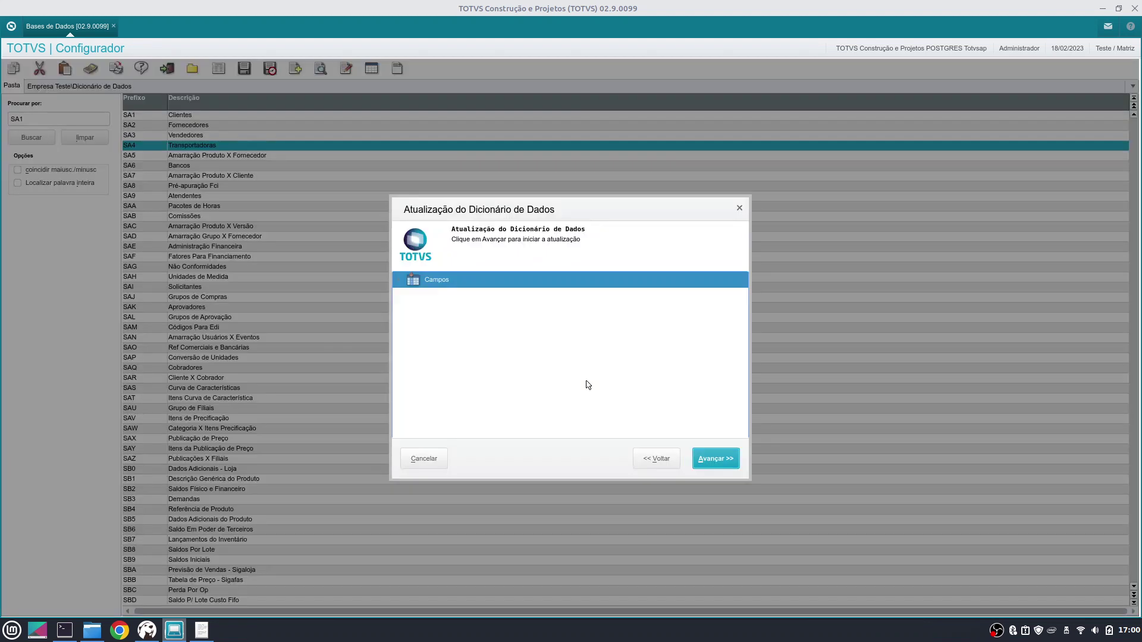
{"action": "left_click", "coordinate": [716, 458]}
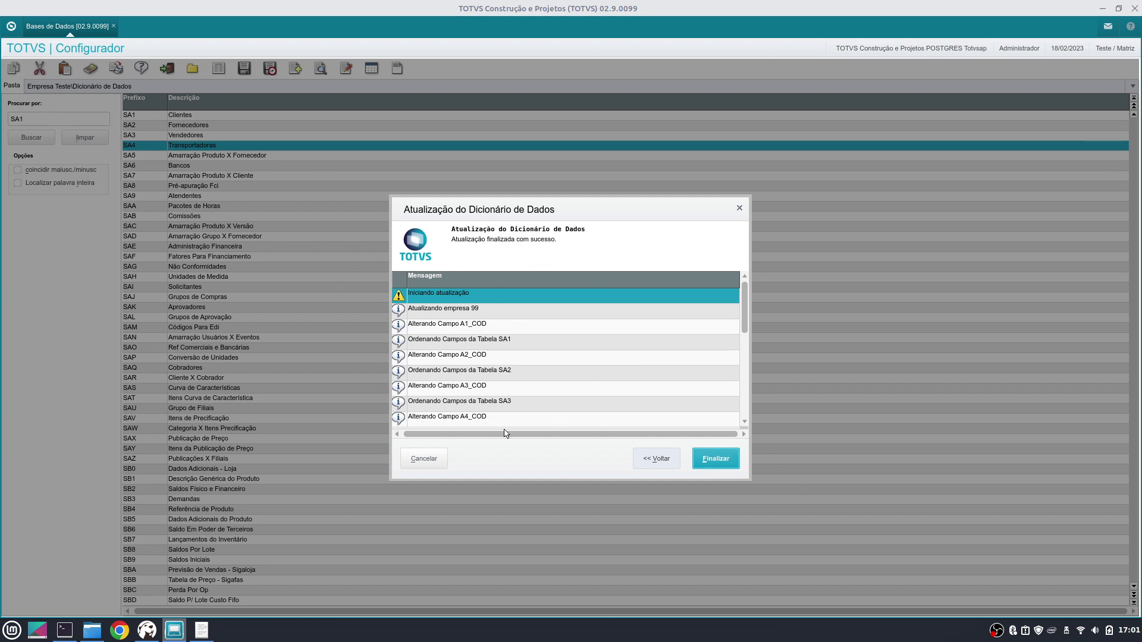
{"action": "left_click", "coordinate": [726, 464]}
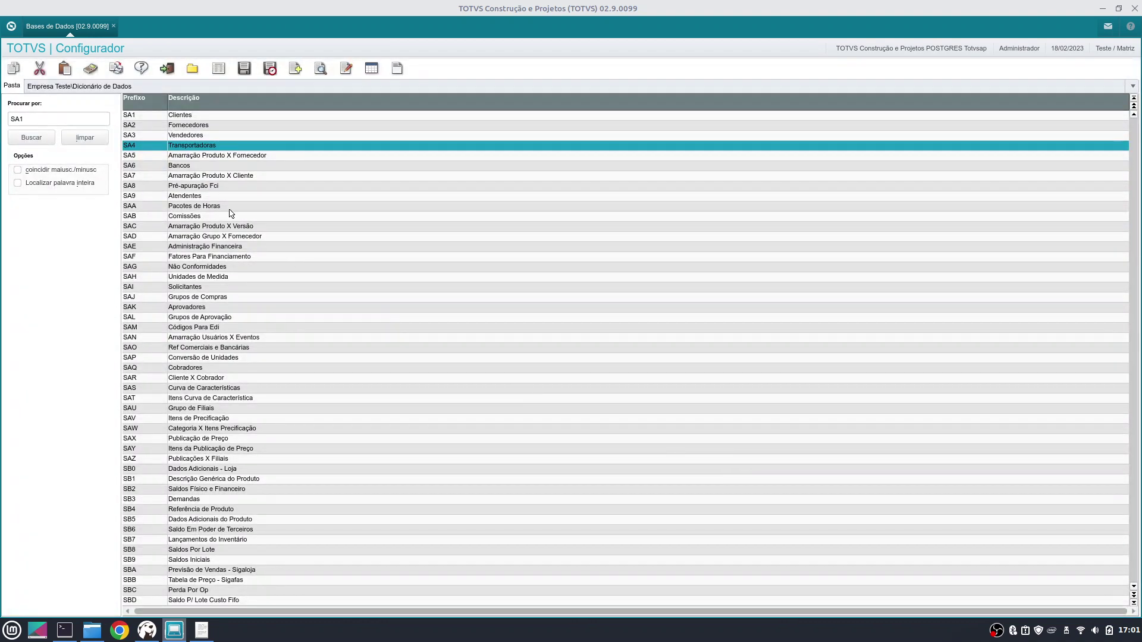
{"action": "left_click", "coordinate": [167, 69]}
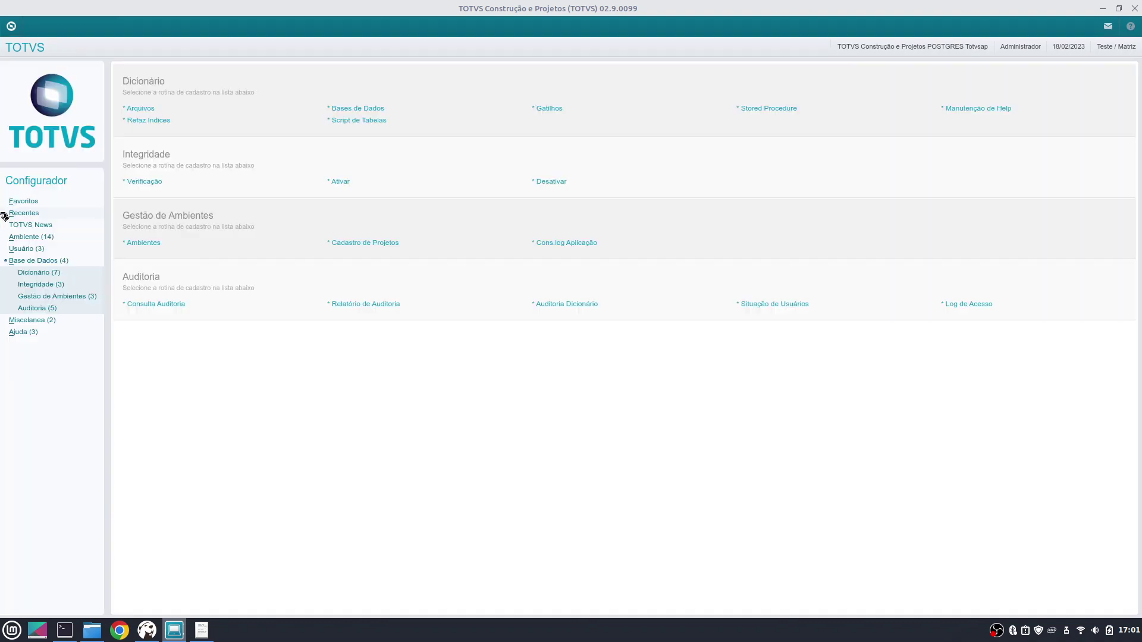